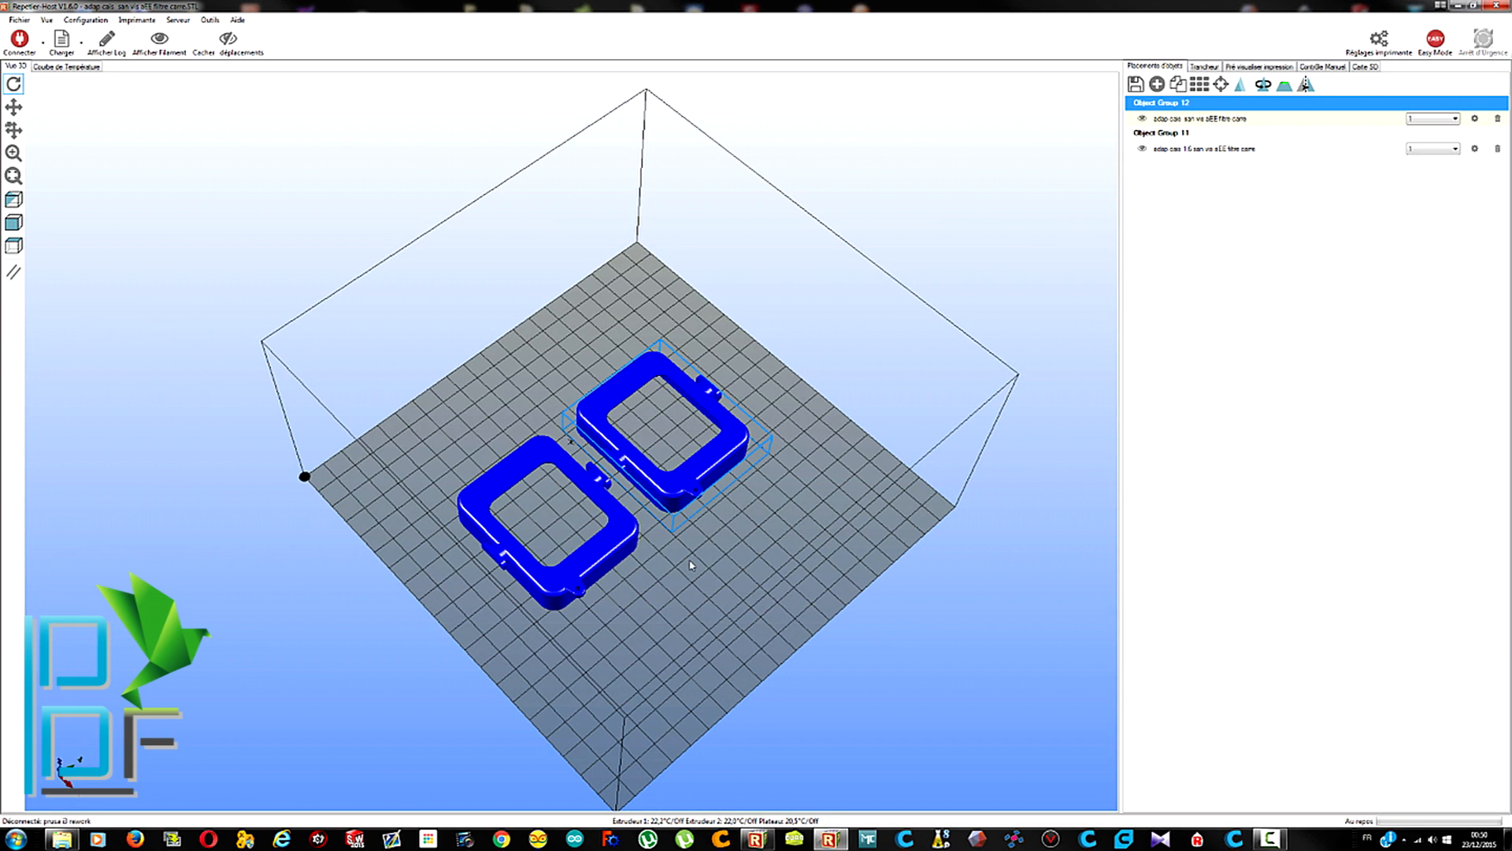
left_click_drag(532, 579, 686, 581)
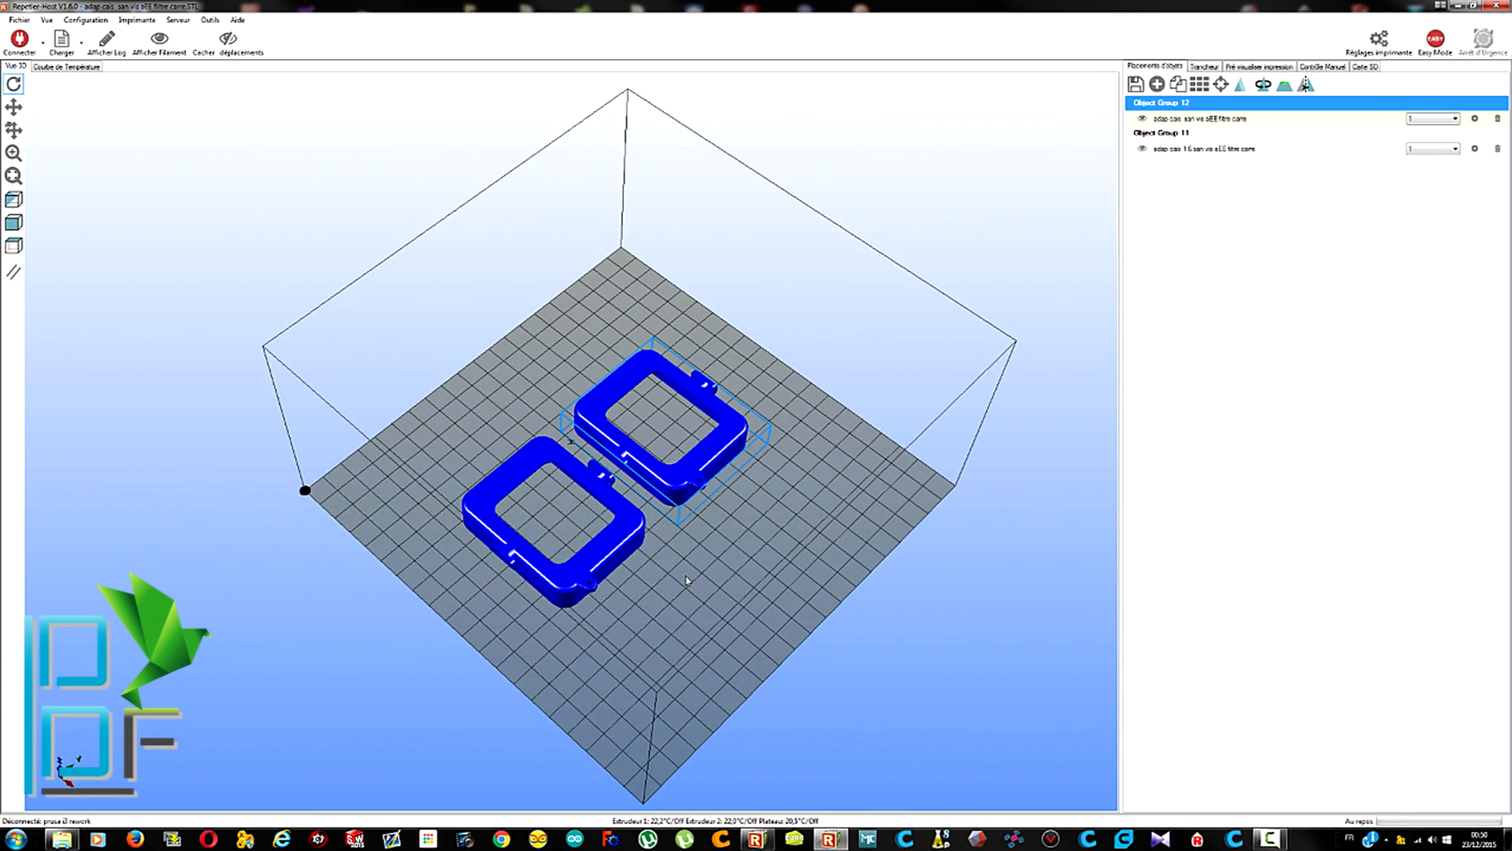
mouse_move(686, 581)
left_mouse_down()
mouse_move(719, 534)
mouse_move(674, 573)
mouse_move(691, 554)
left_mouse_up()
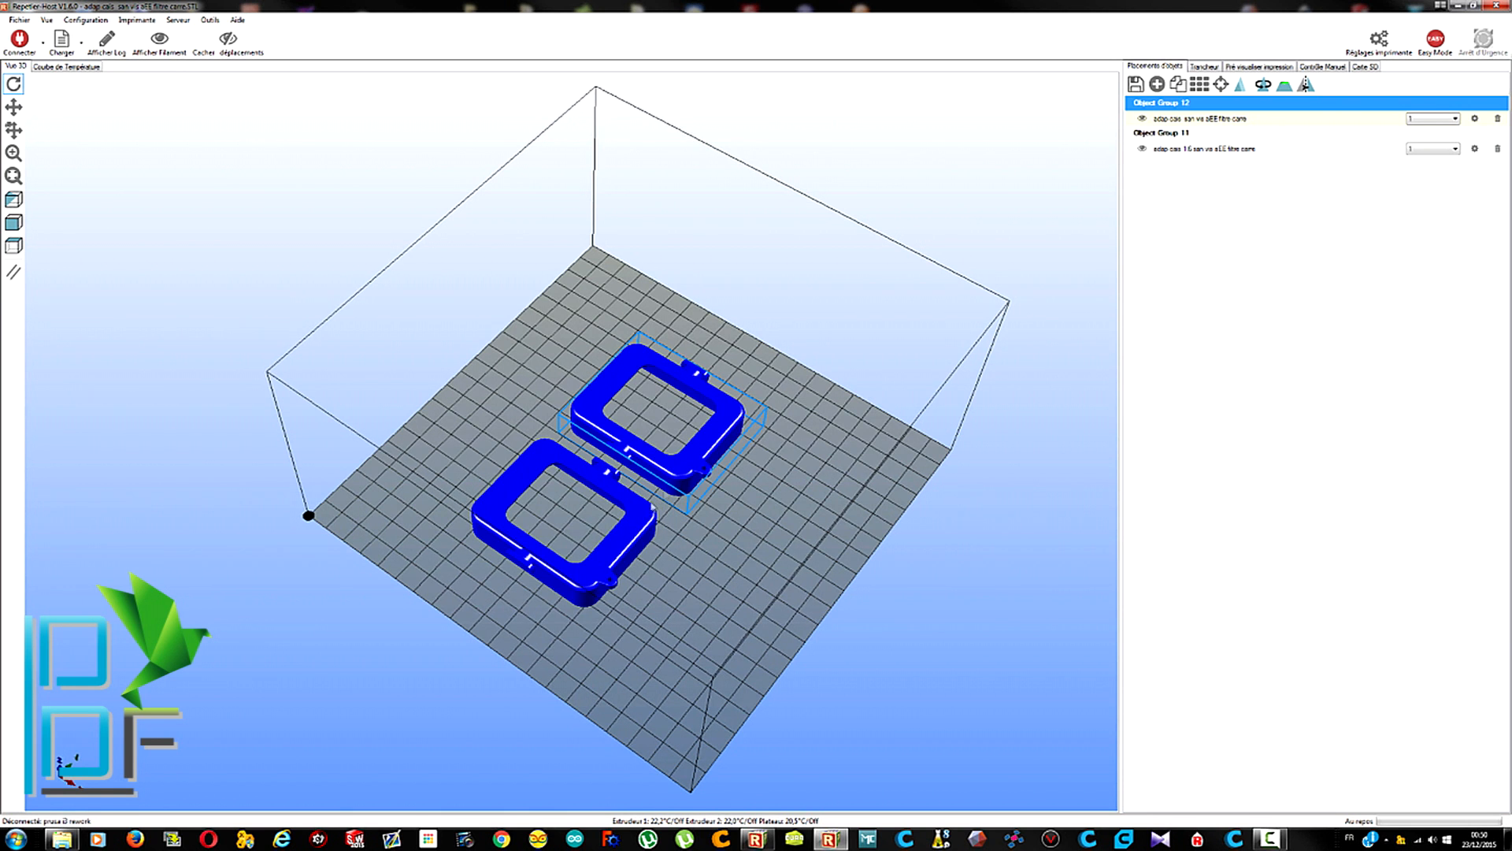
right_click(643, 523)
right_click(696, 476)
right_click(637, 526)
Rotate the frame in Object Group 12 by 180° about the X axis
right_click(718, 460)
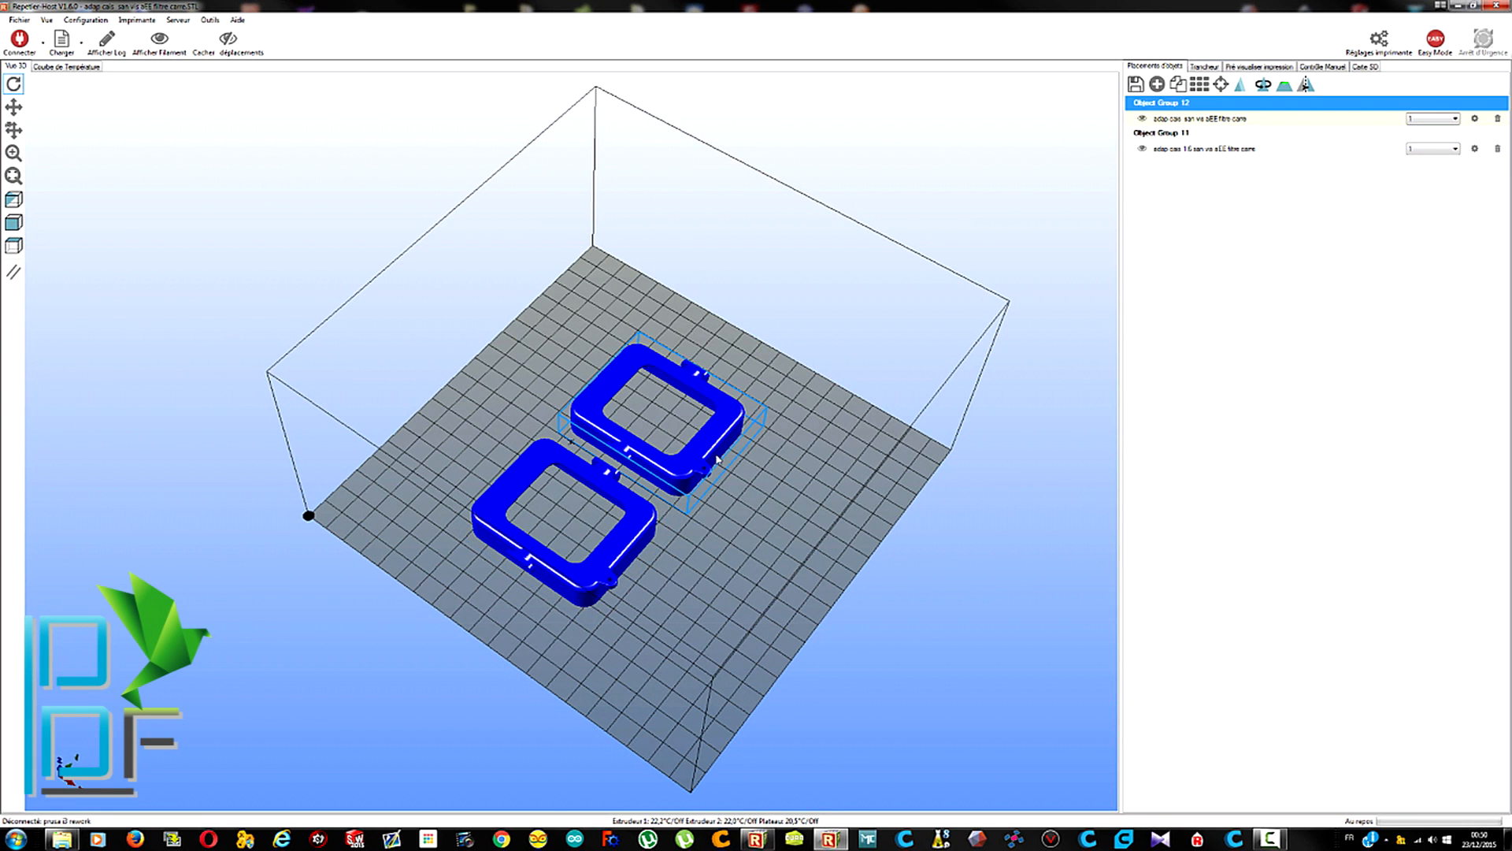
left_click(1263, 84)
left_click(1182, 122)
key("BackSpace")
type("180")
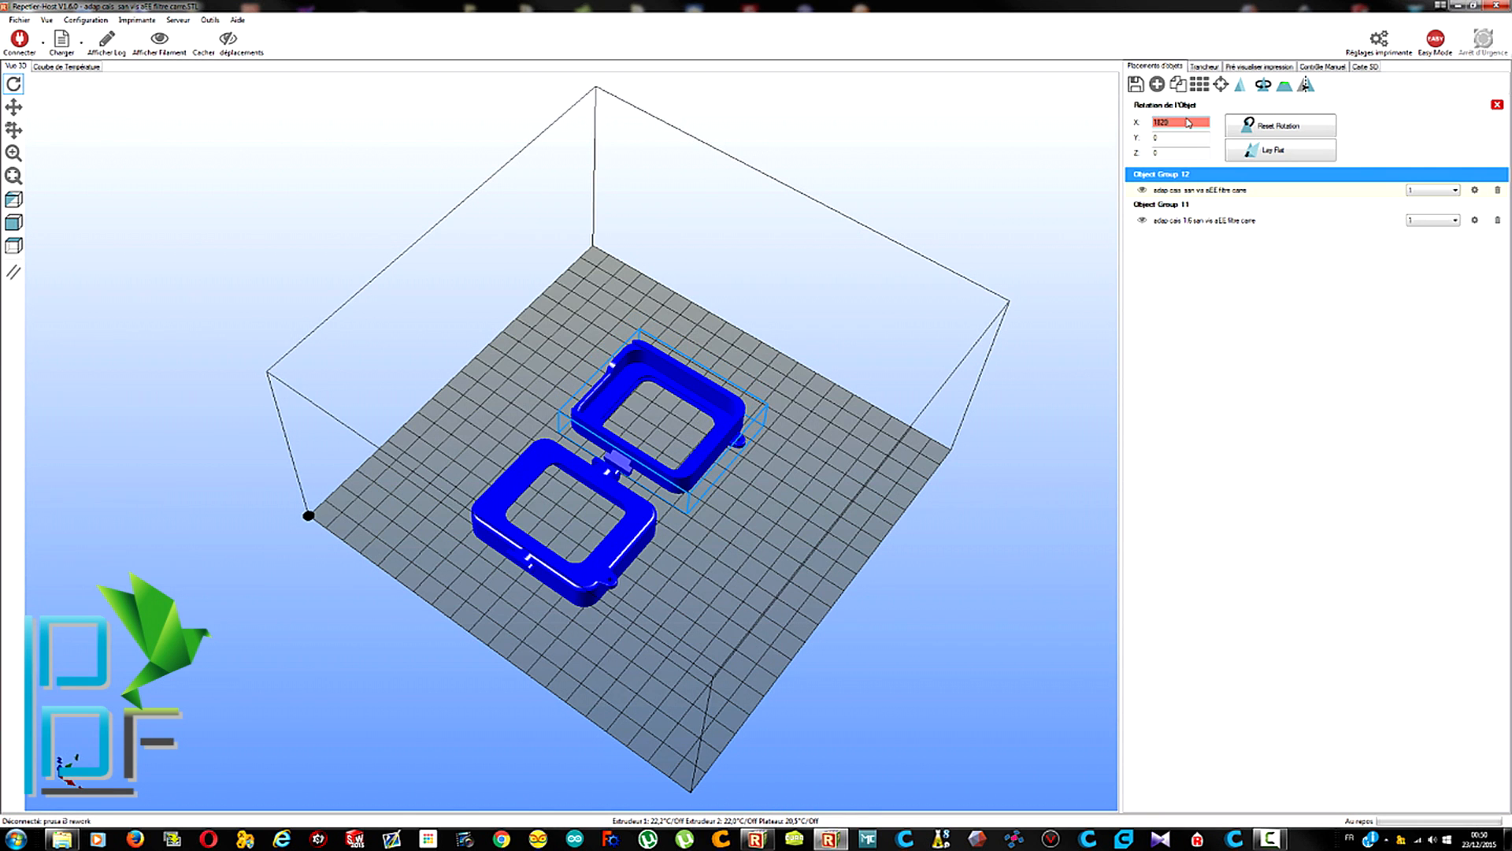
key("BackSpace")
key("BackSpace")
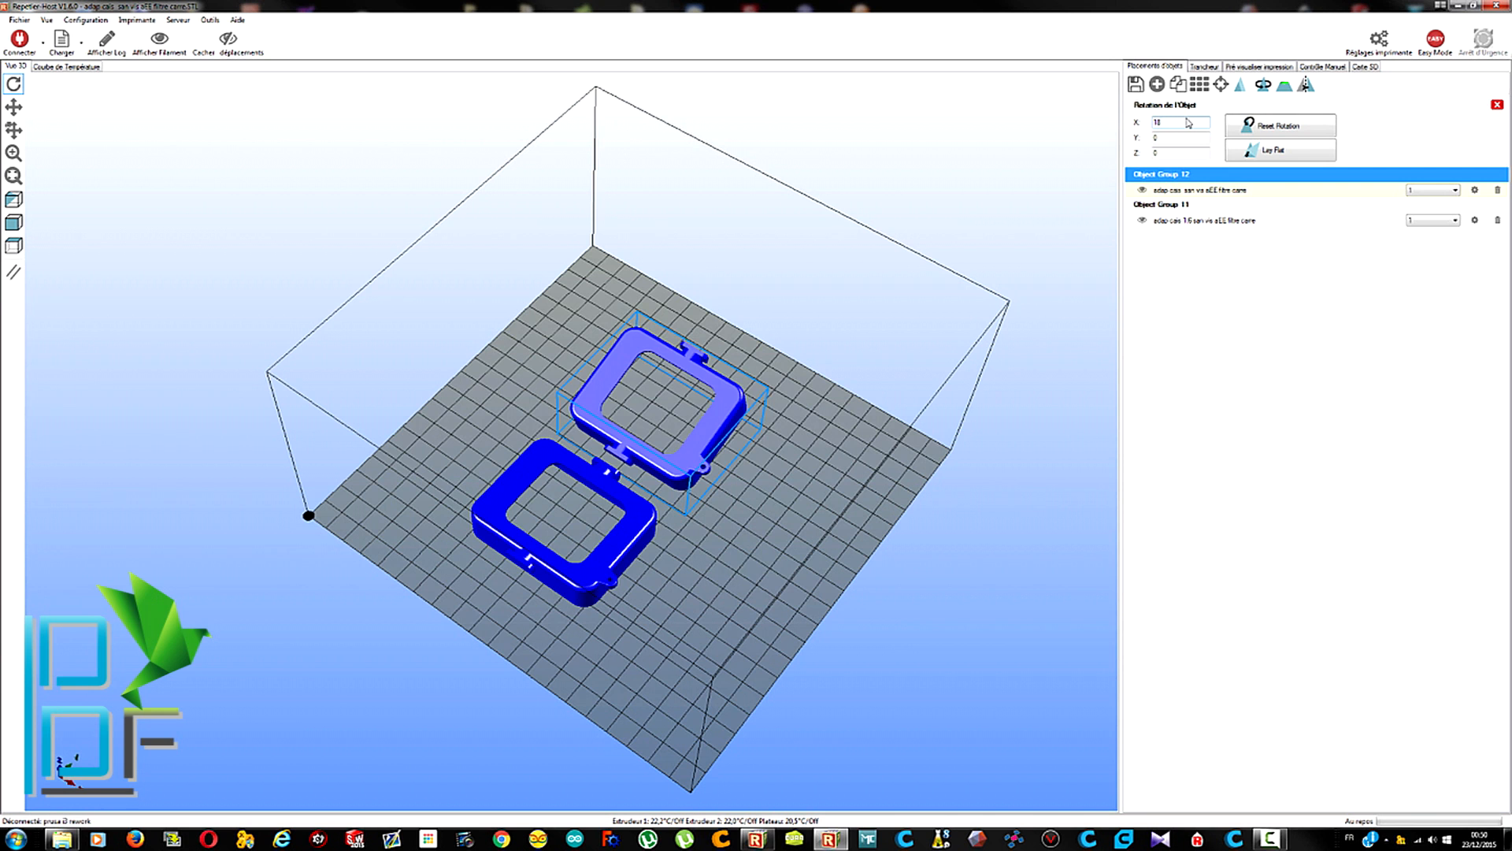
type("0")
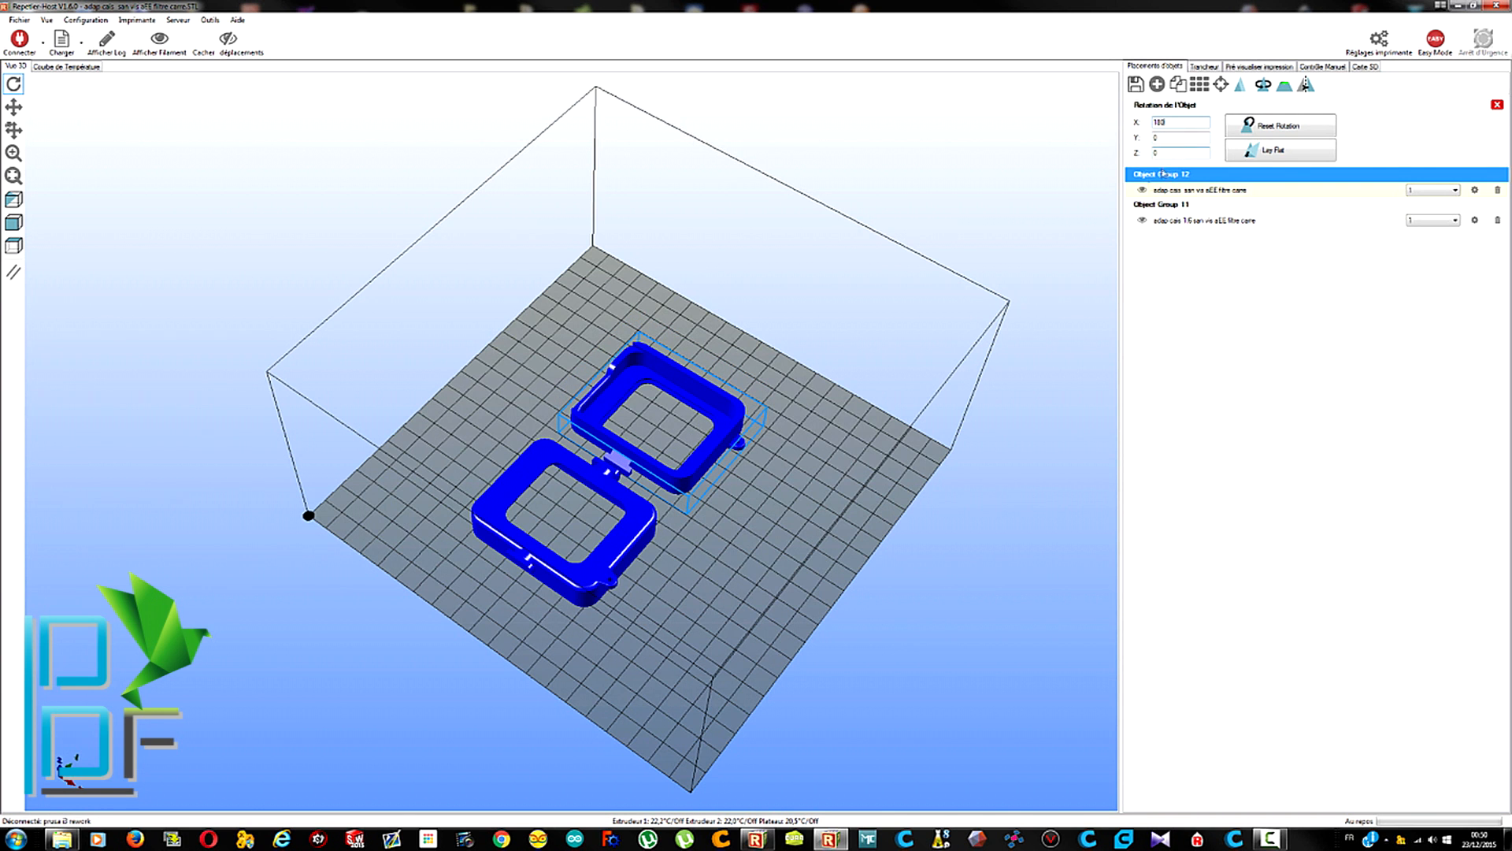
Rotate the frame in Object Group 11 by 180° about the X axis
right_click(649, 519)
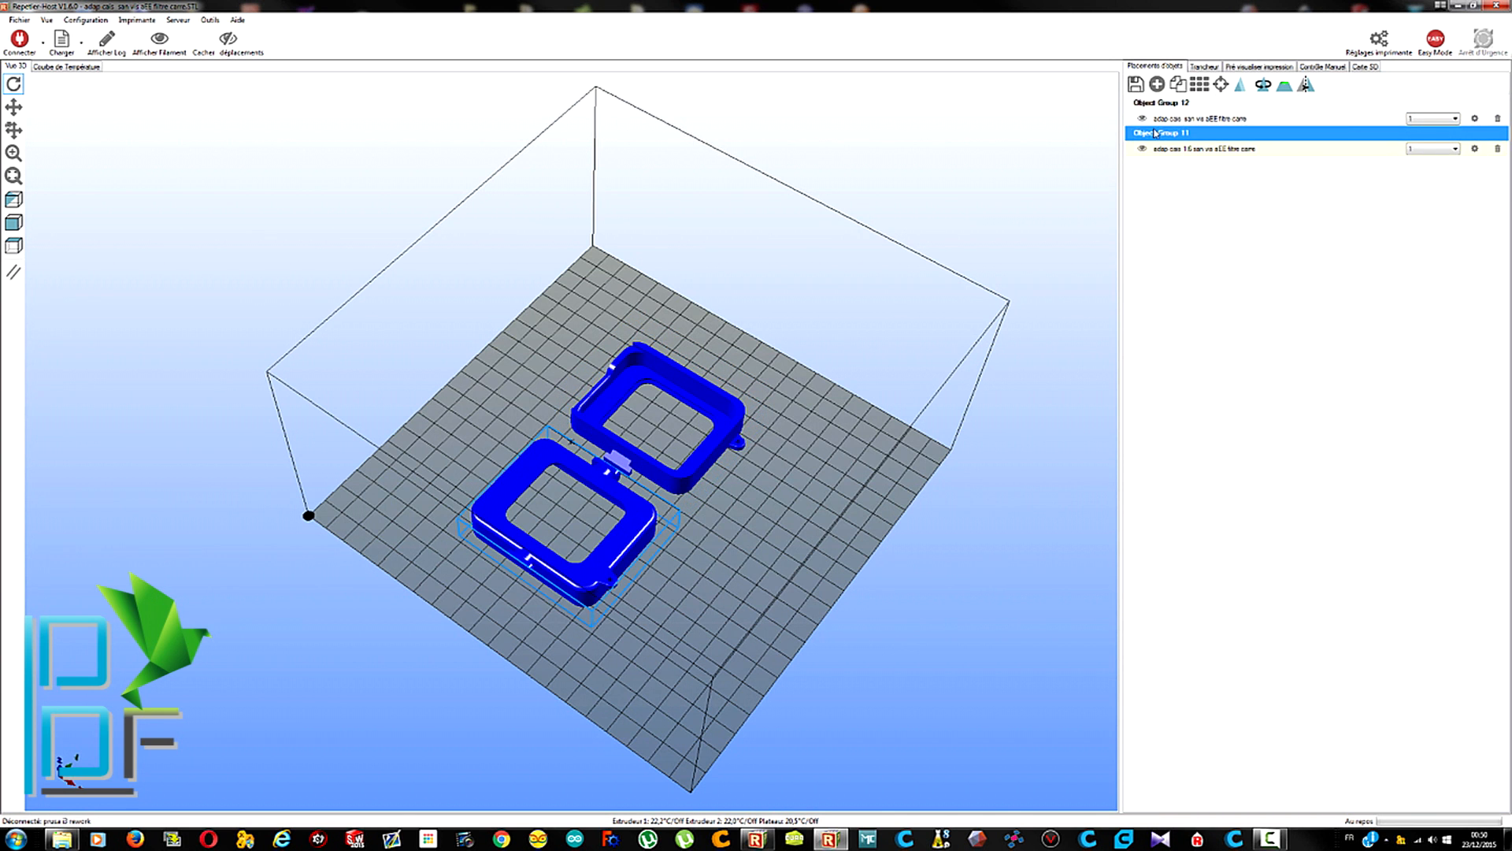
left_click(1263, 84)
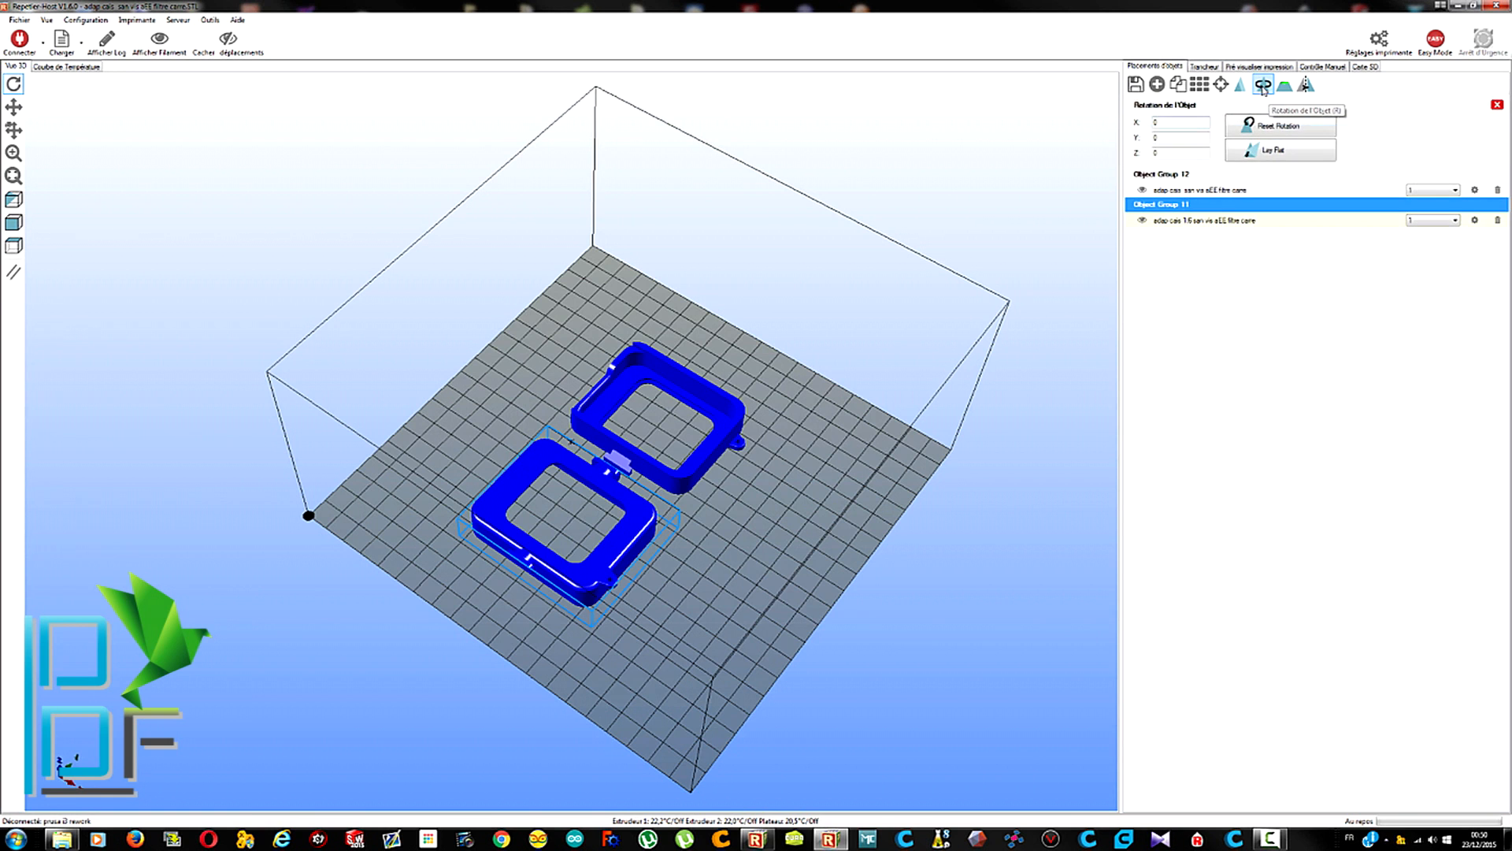
left_click(1174, 122)
key("BackSpace")
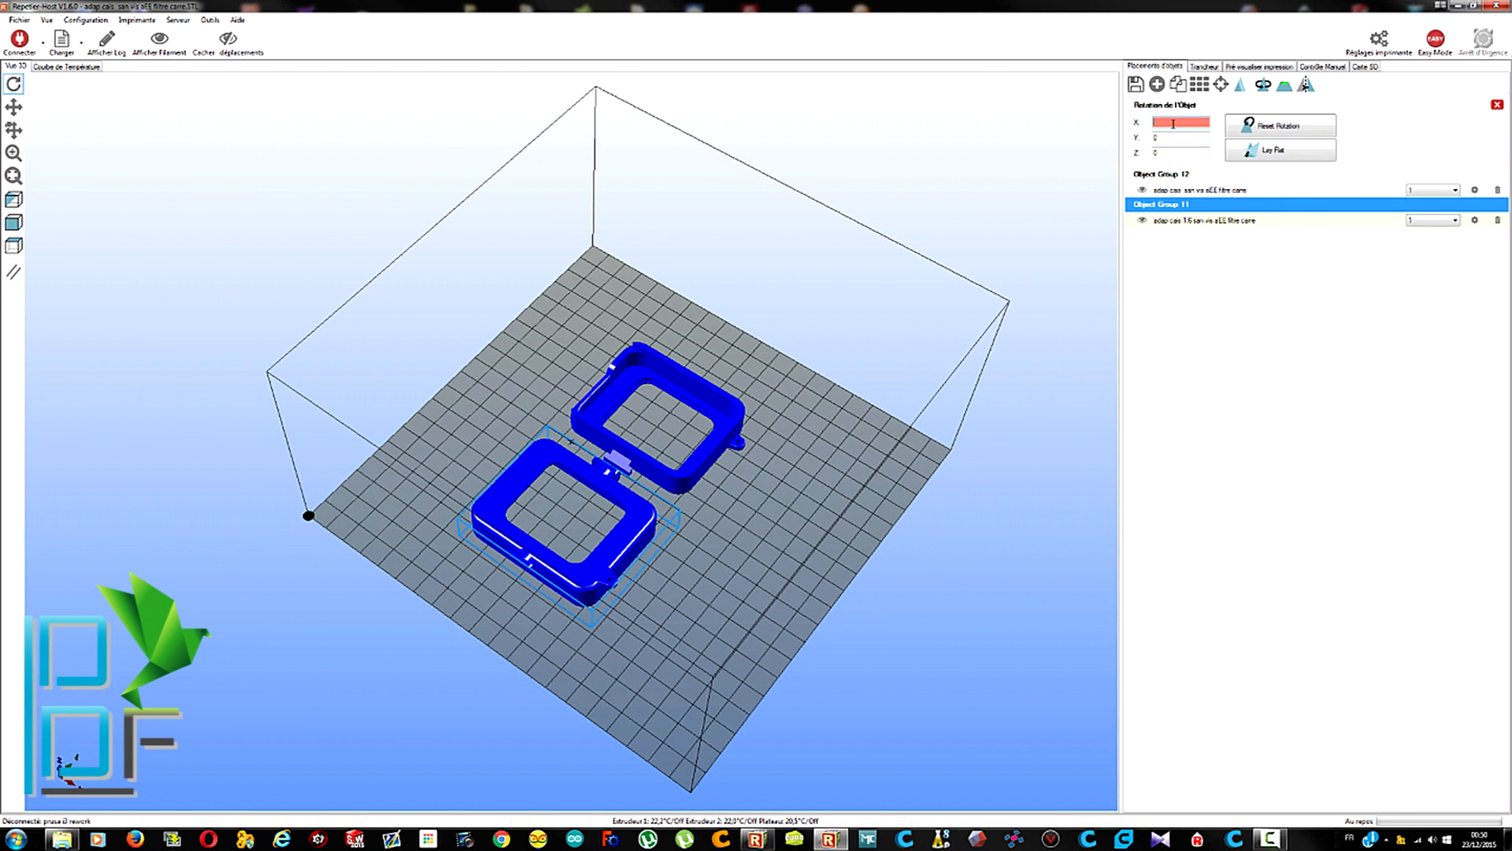
type("180")
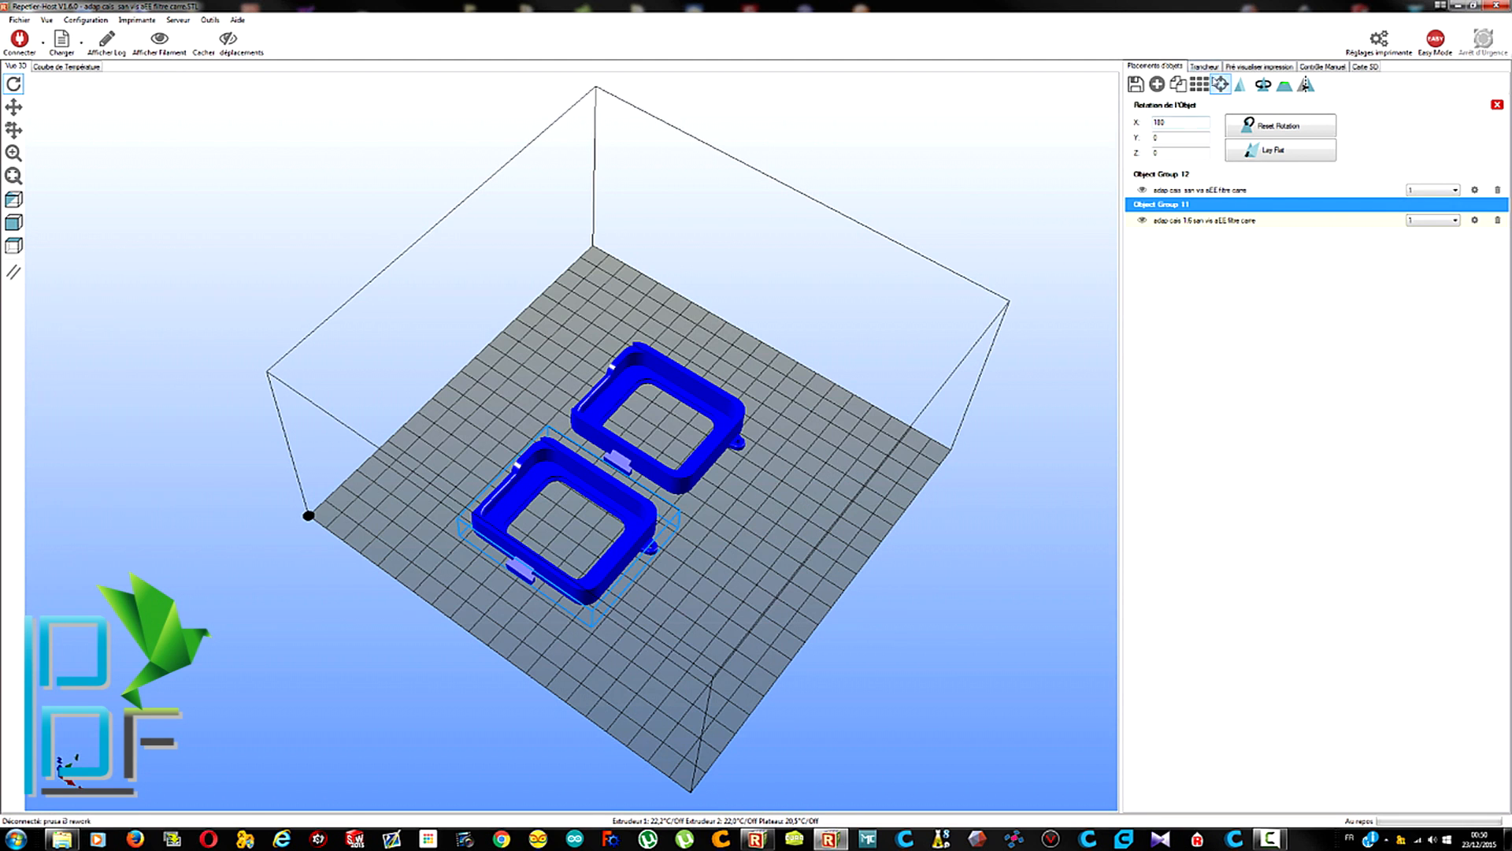
Shift the two frames by hand on the print bed and auto-position them
left_click(1203, 86)
left_click_drag(726, 481, 586, 638)
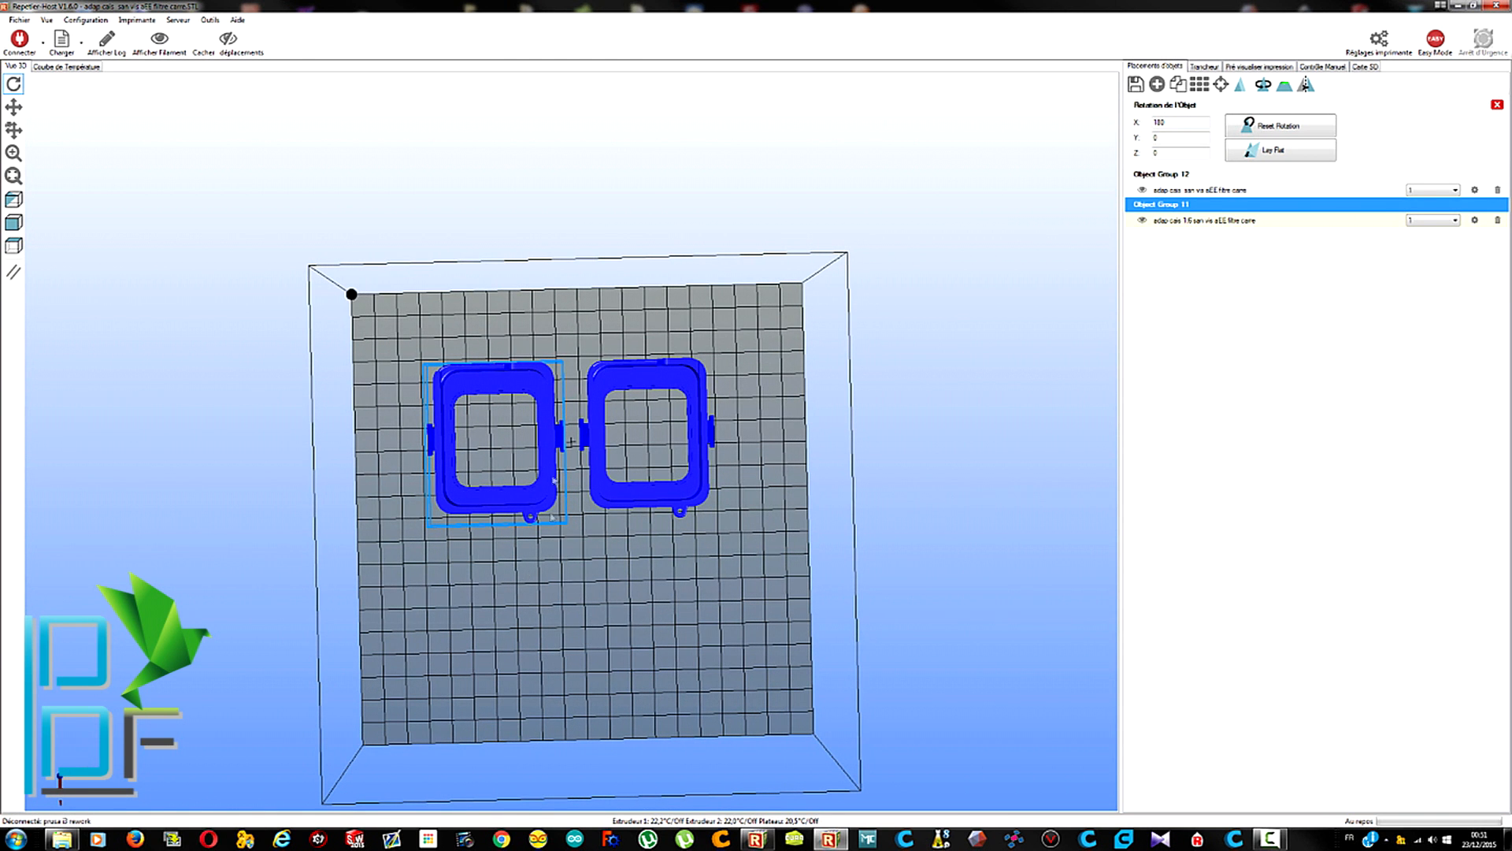
left_click_drag(528, 504, 535, 631)
left_click_drag(639, 498, 650, 622)
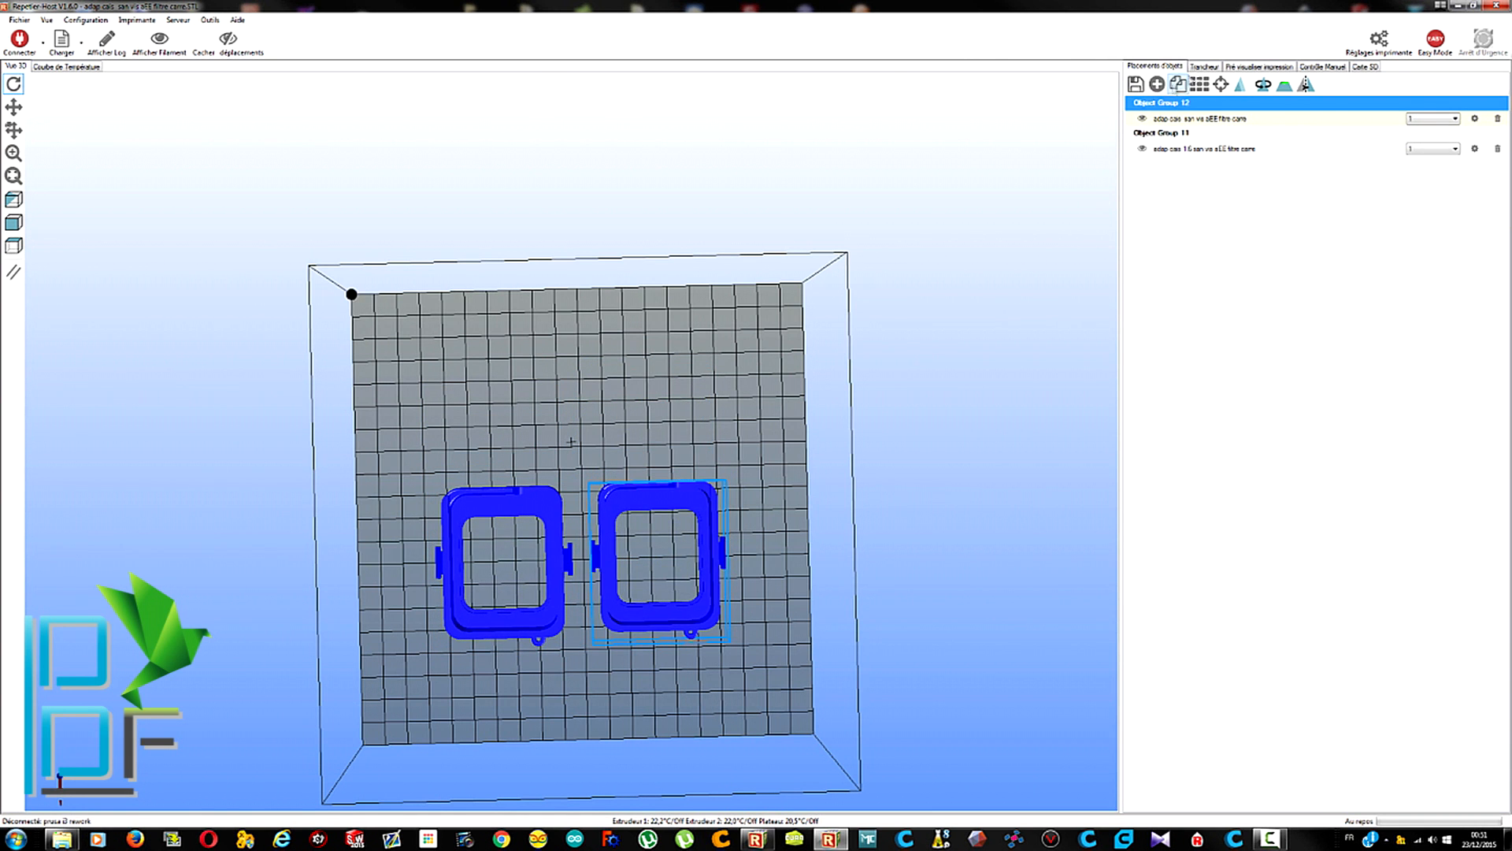
left_click(1199, 83)
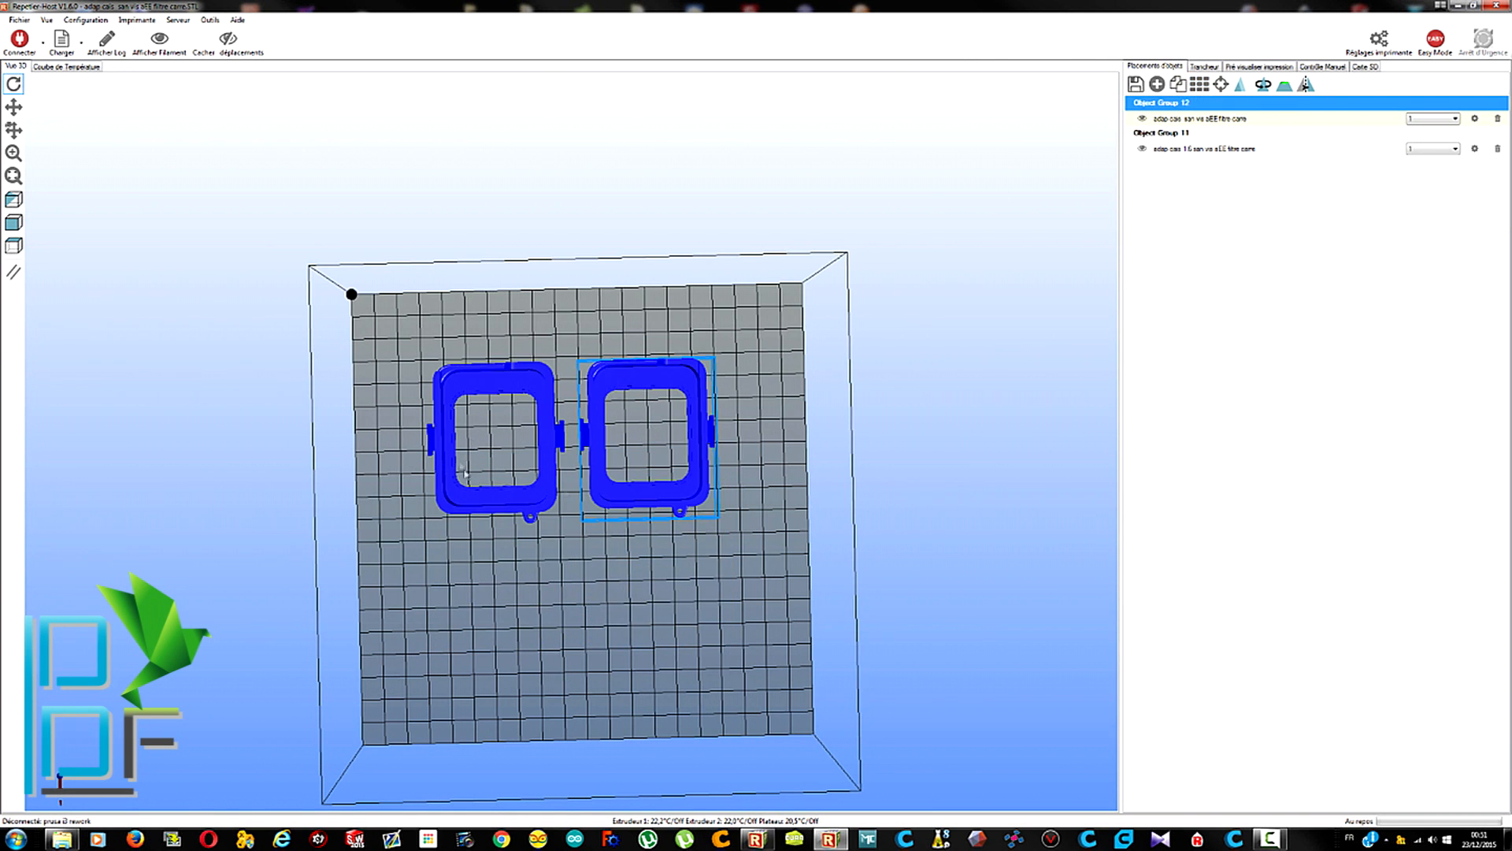
mouse_move(611, 613)
right_mouse_down()
mouse_move(627, 582)
mouse_move(614, 610)
right_mouse_up()
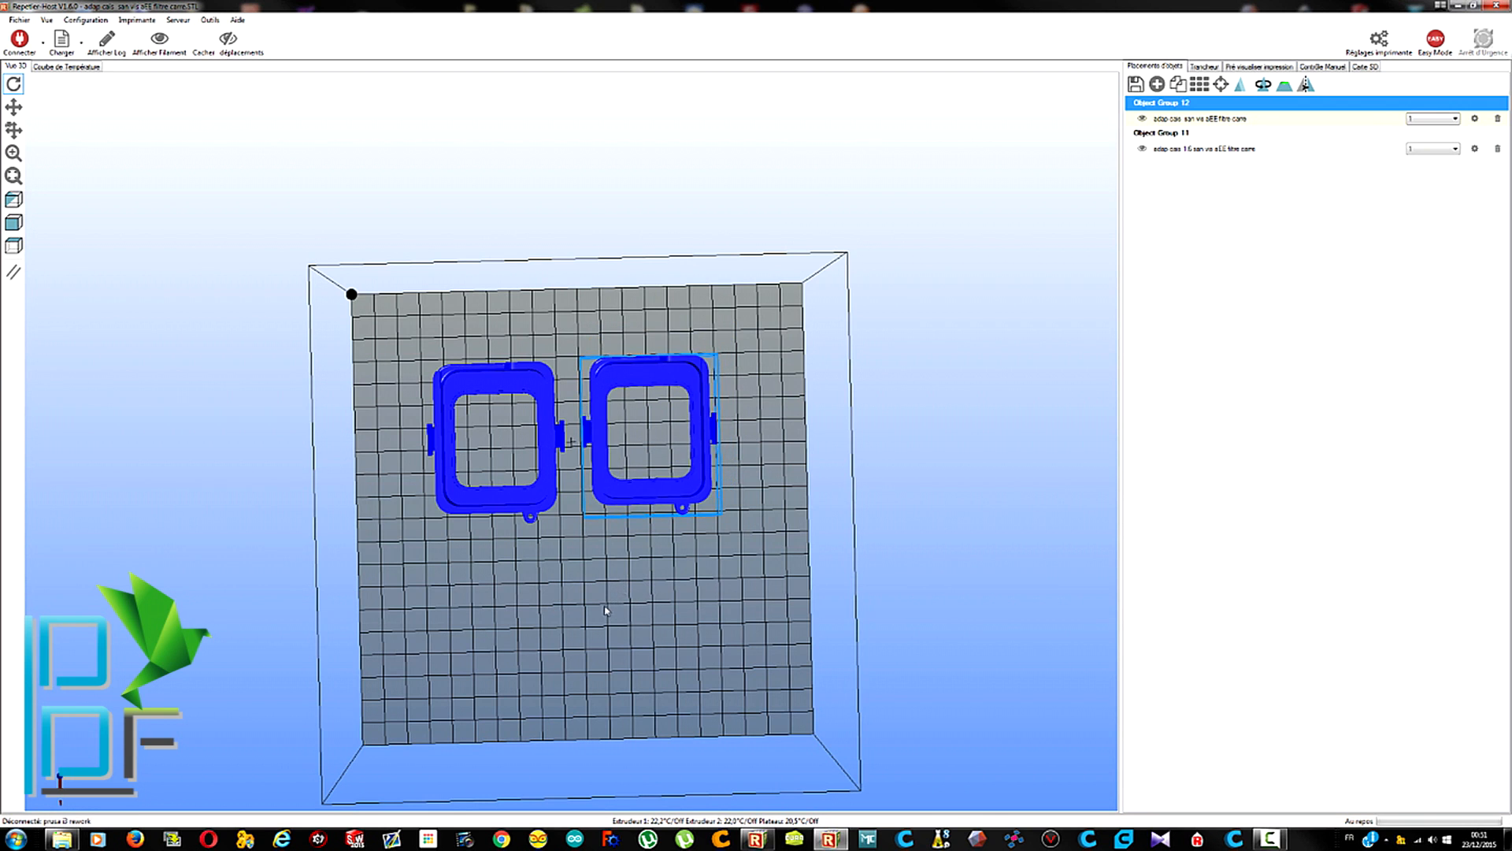
left_click(1206, 85)
Examine how both flipped frames rest on the bed, from a close low angle and from above
left_click_drag(630, 587, 613, 503)
scroll(613, 502, "up", 10)
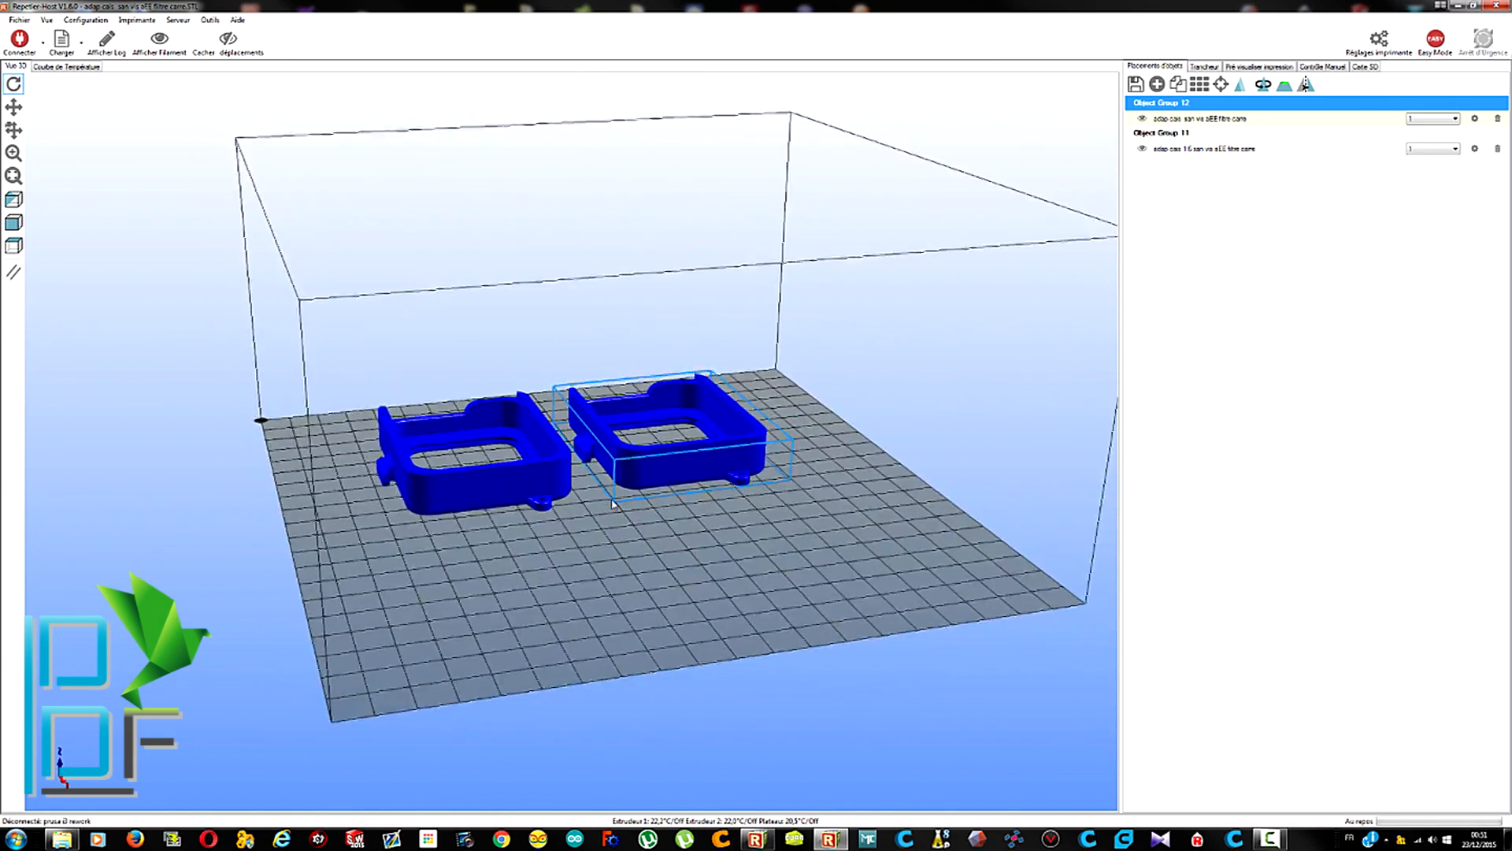
scroll(613, 503, "up", 4)
scroll(613, 504, "down", 4)
left_click_drag(628, 612, 732, 511)
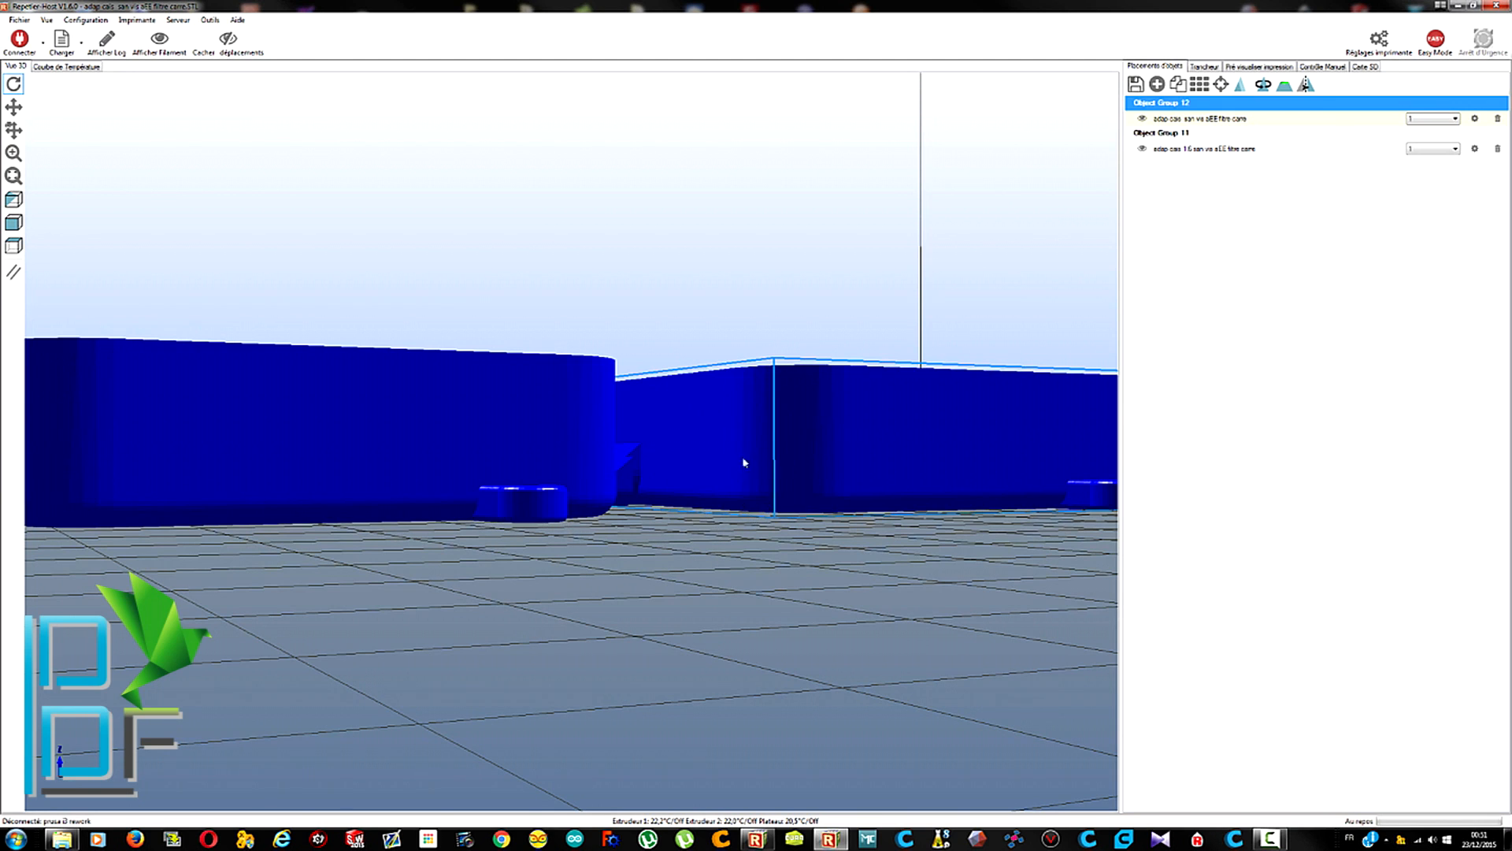
left_click_drag(690, 544, 632, 650)
scroll(646, 650, "down", 5)
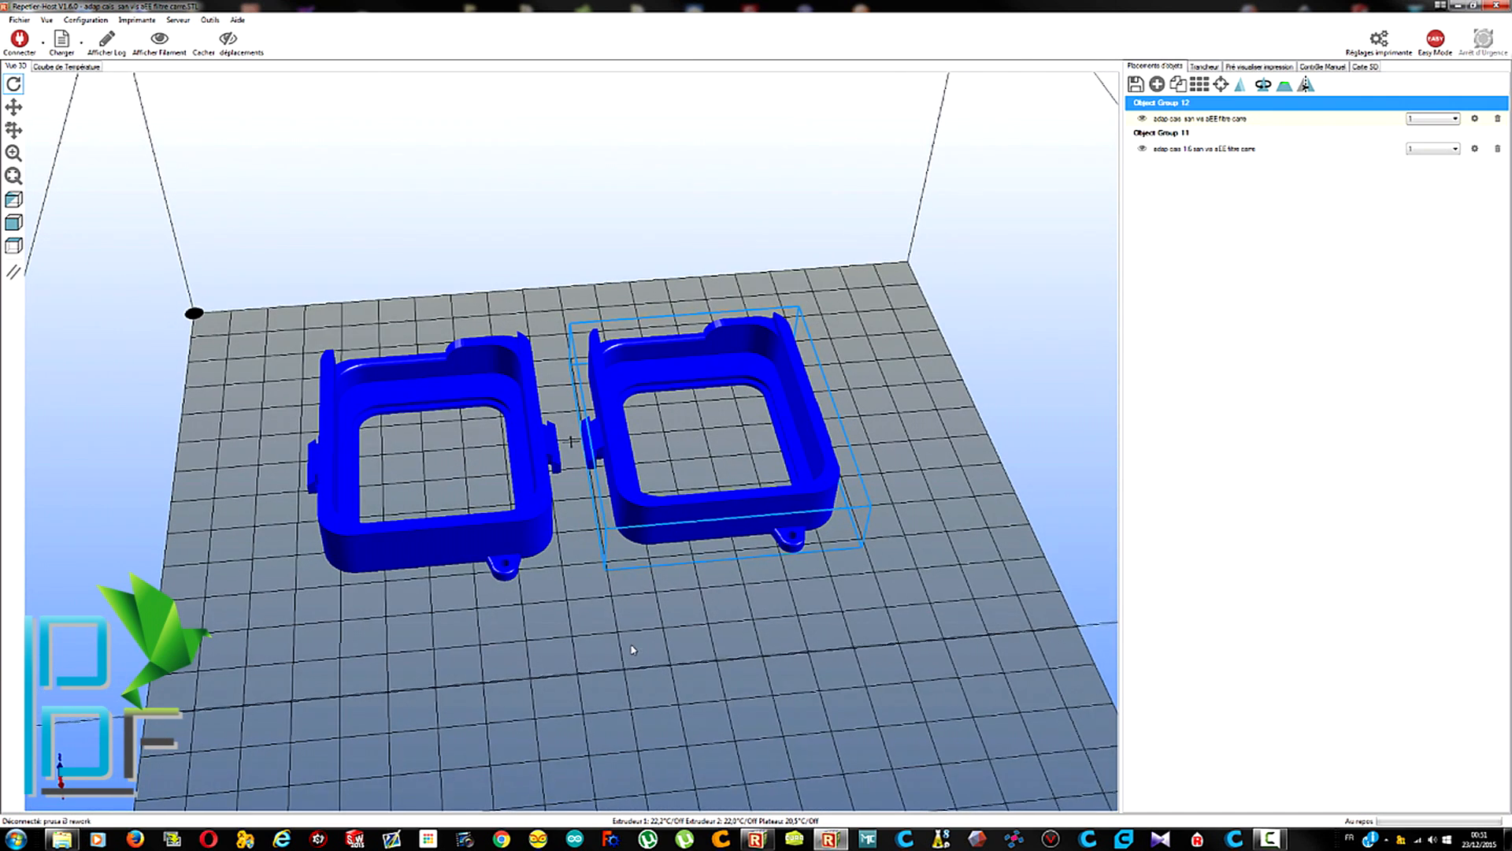
In the CuraEngine slicing settings, review the adhesion types with Brim kept and choose 200 µm as the quality
left_click(1209, 67)
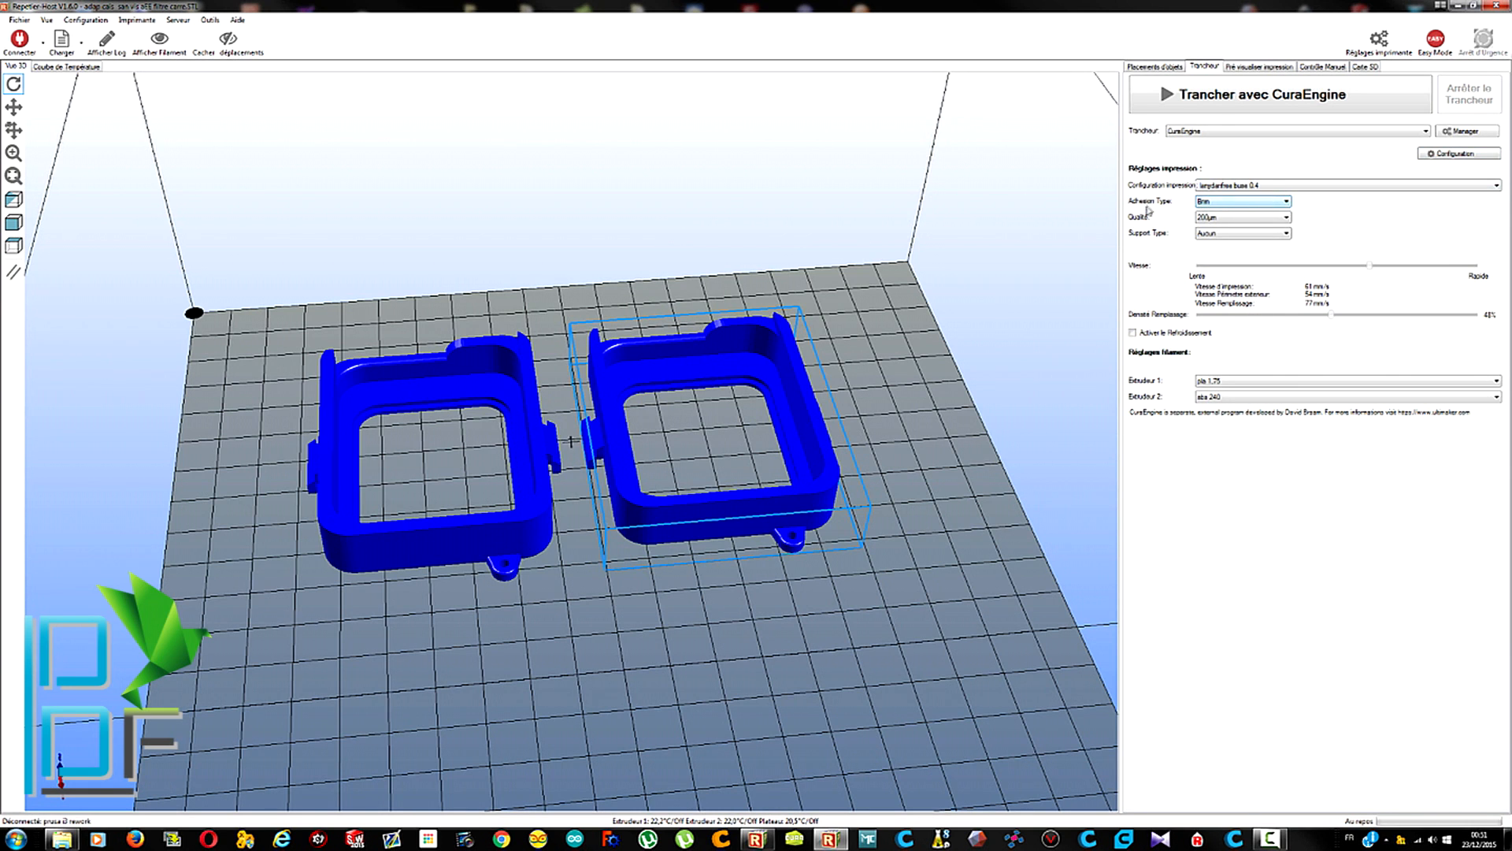
left_click(1258, 204)
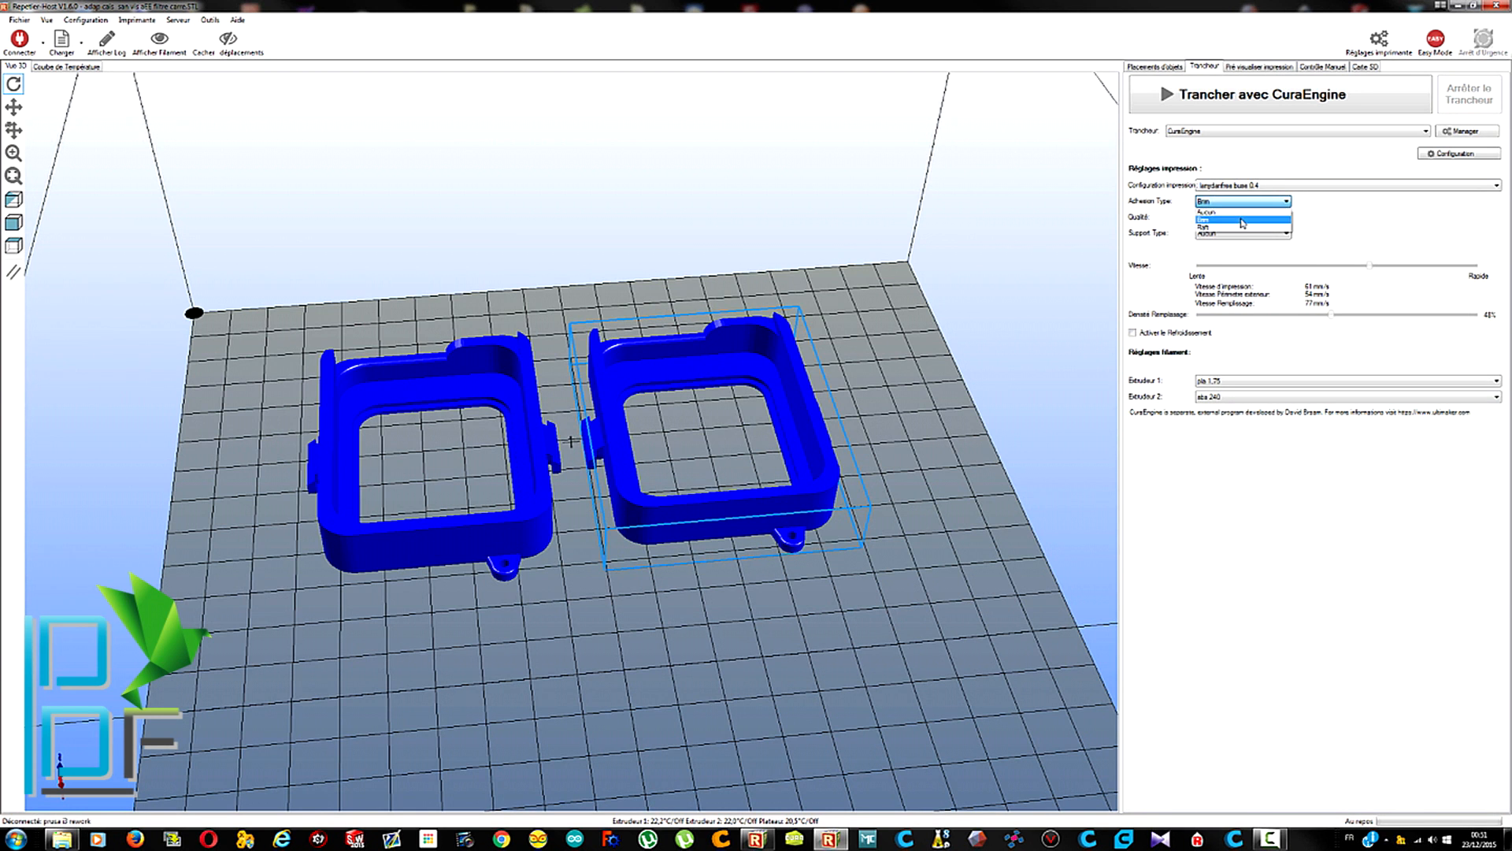
left_click(1236, 202)
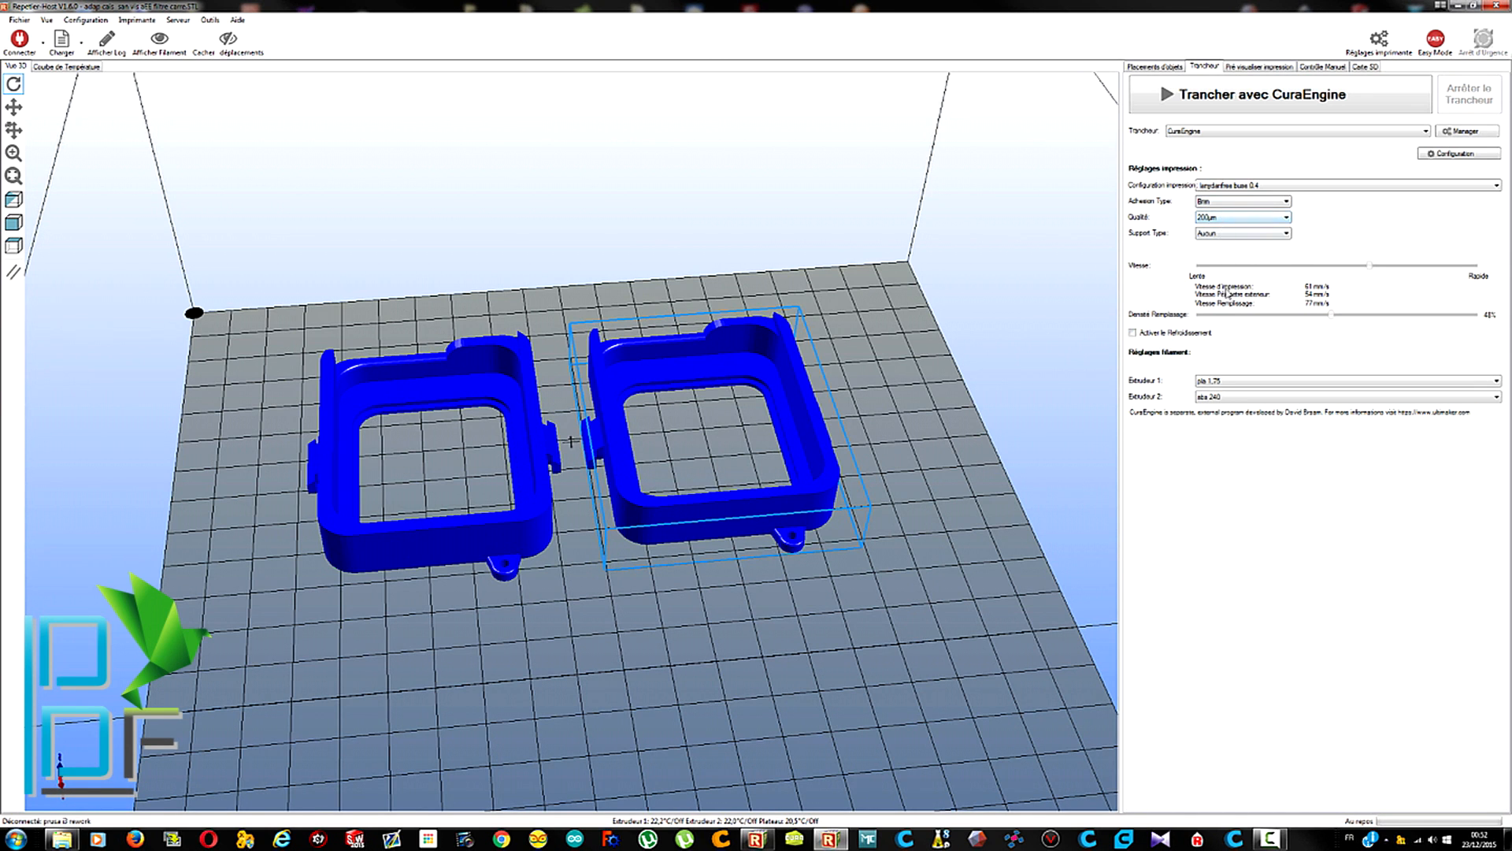
left_click(1251, 218)
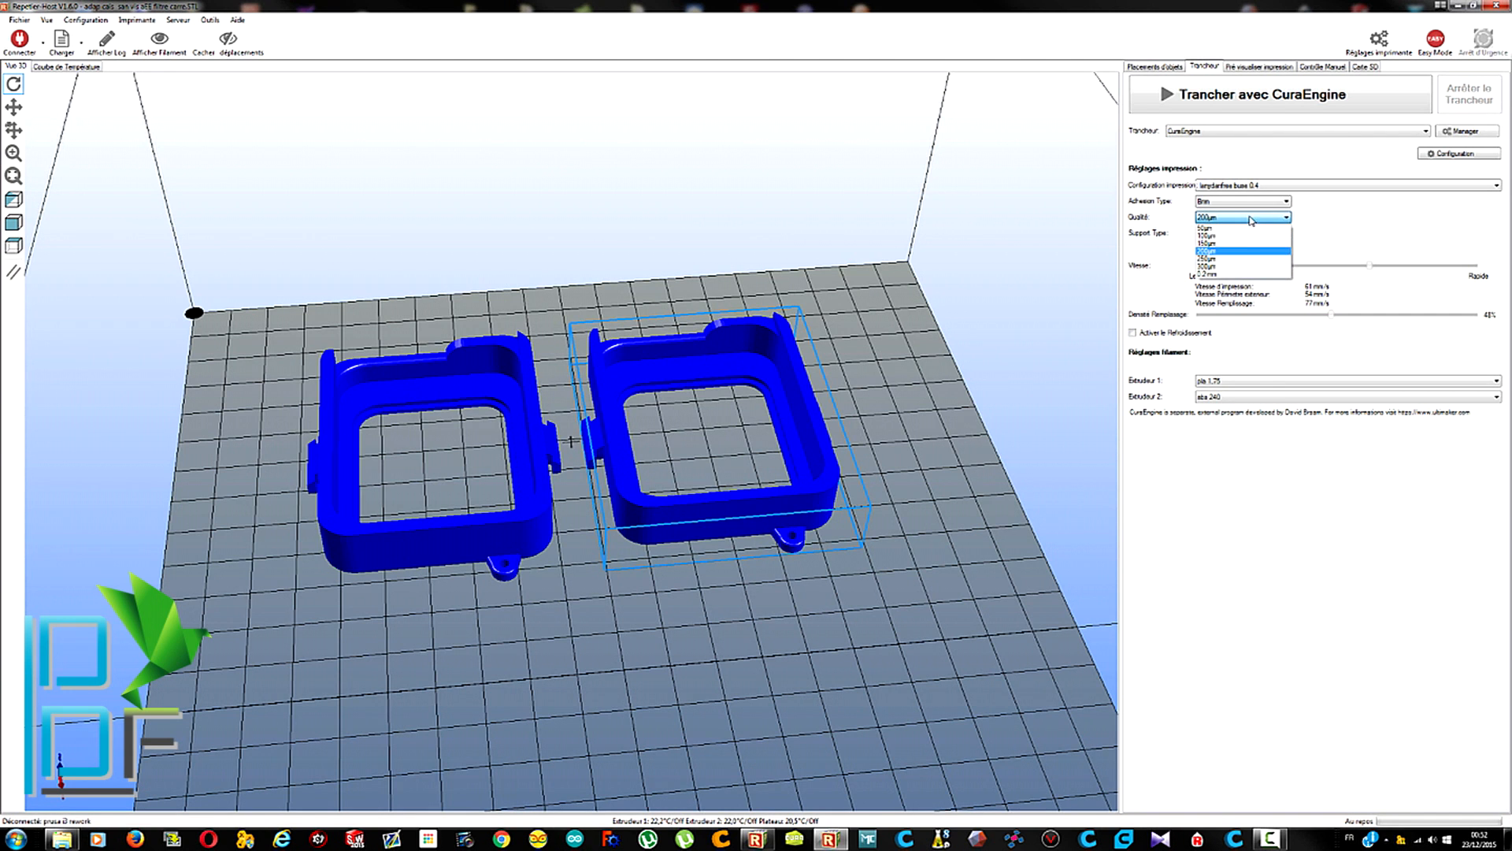
left_click(1238, 251)
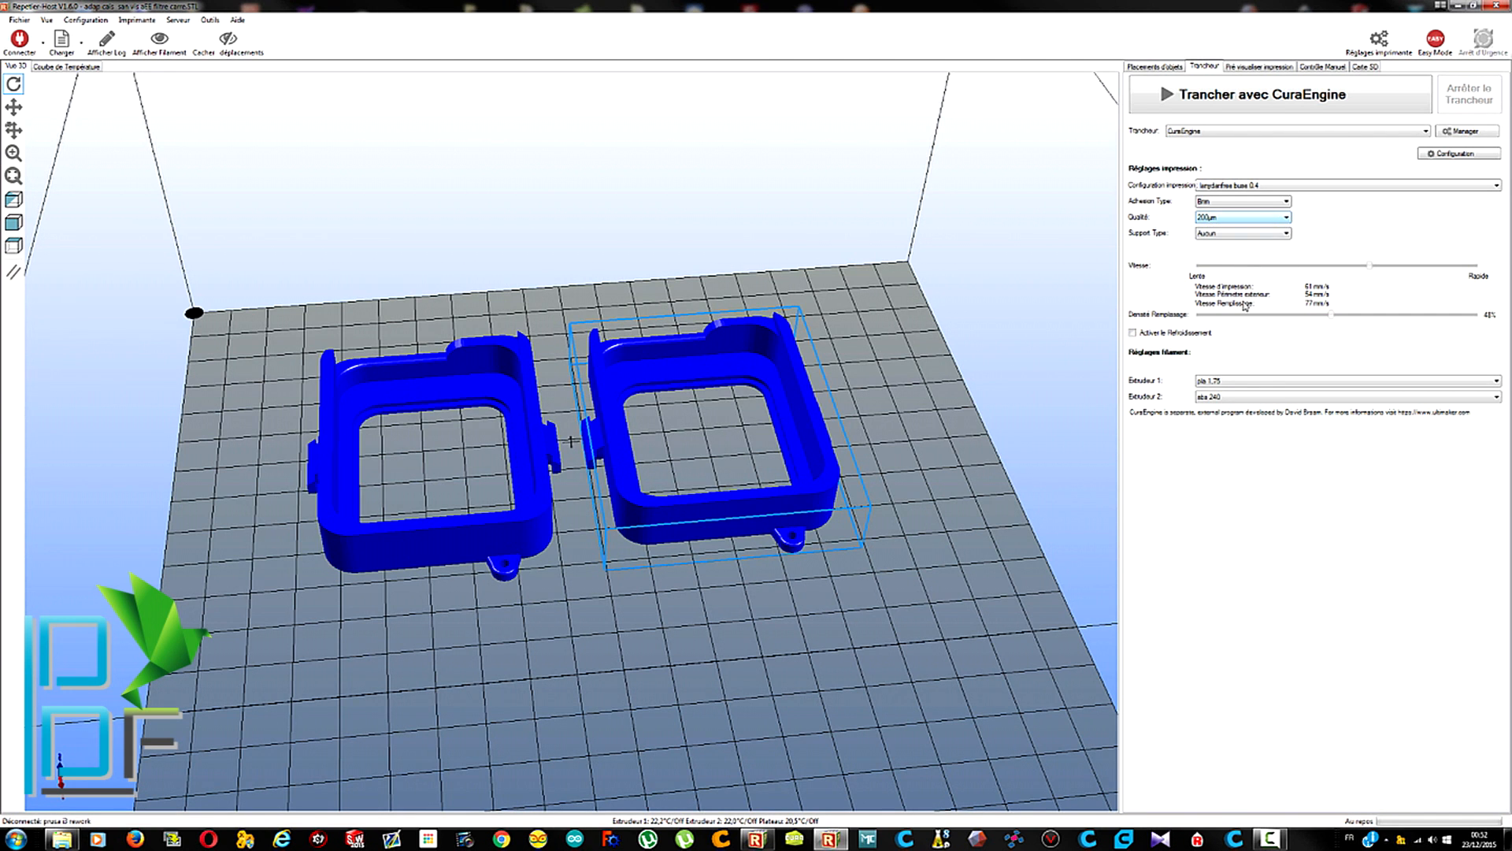
Set the print speed to 40 mm/s, trying the fastest setting first, and the infill density to 70%
left_click_drag(1370, 266, 1487, 274)
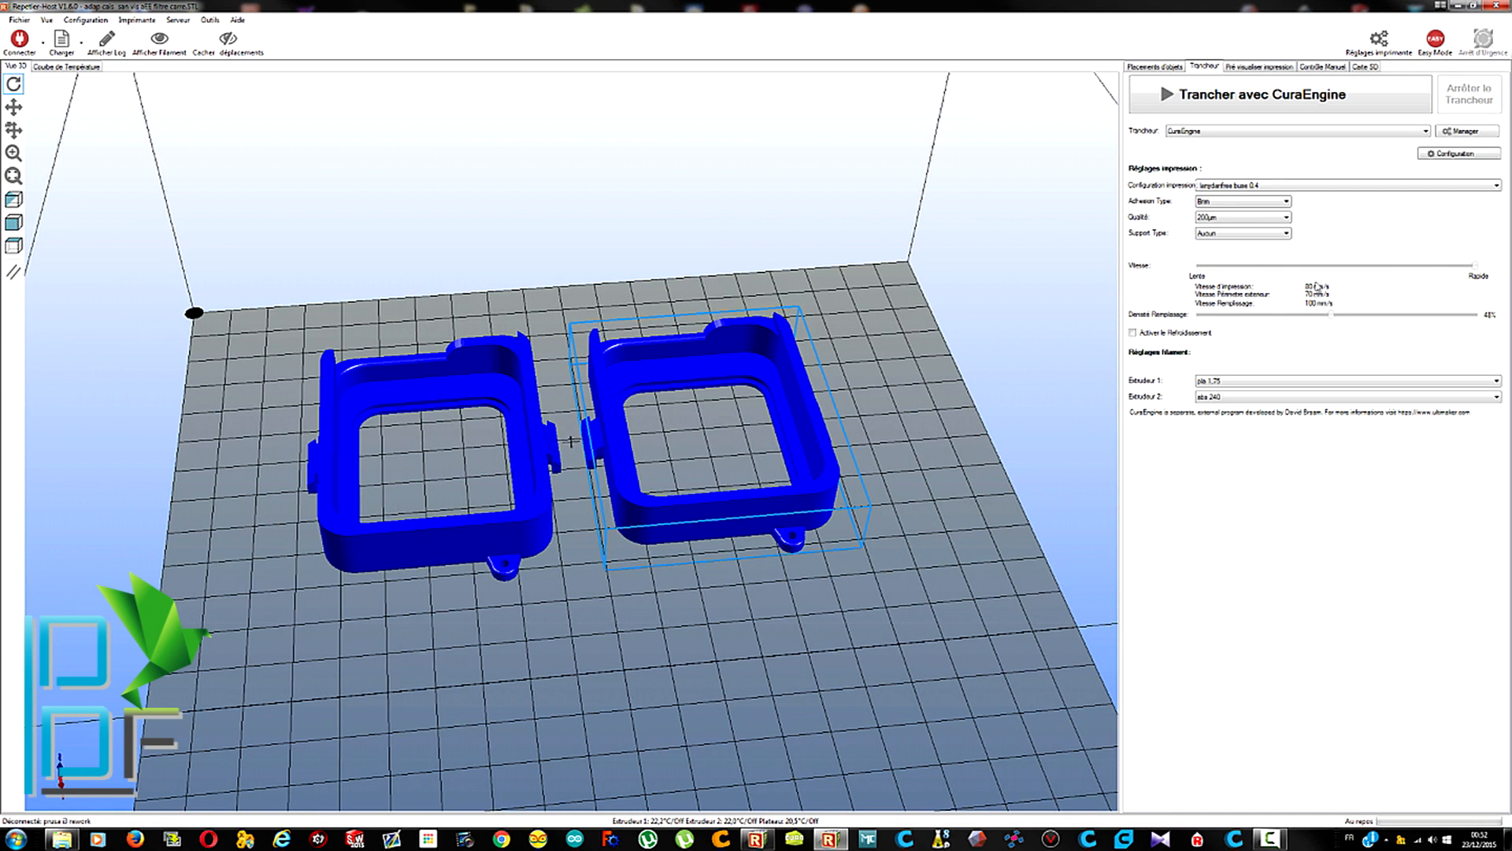
left_click_drag(1475, 268, 1258, 273)
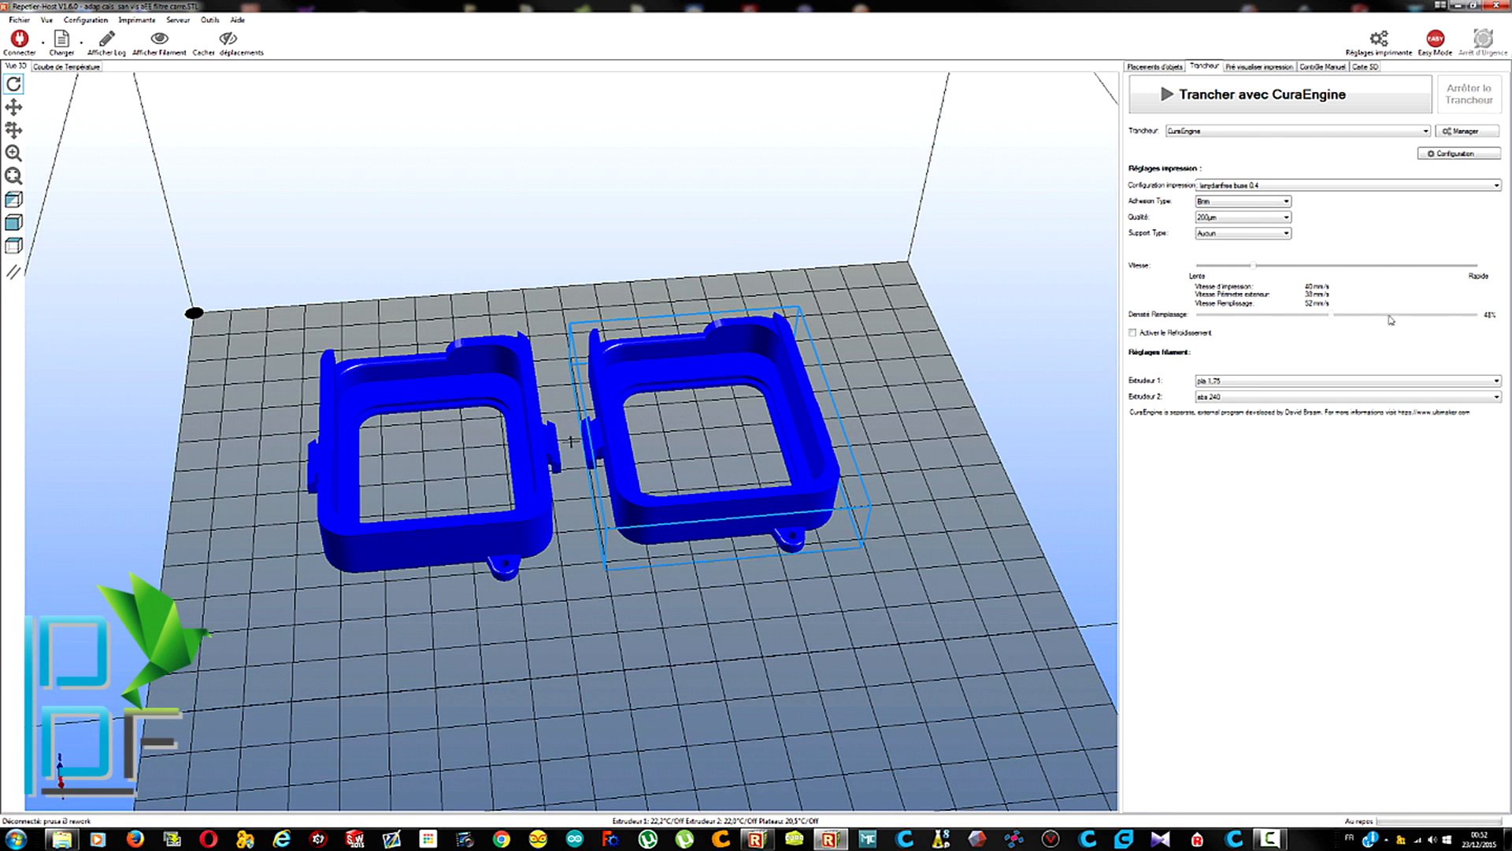
left_click_drag(1331, 318, 1395, 323)
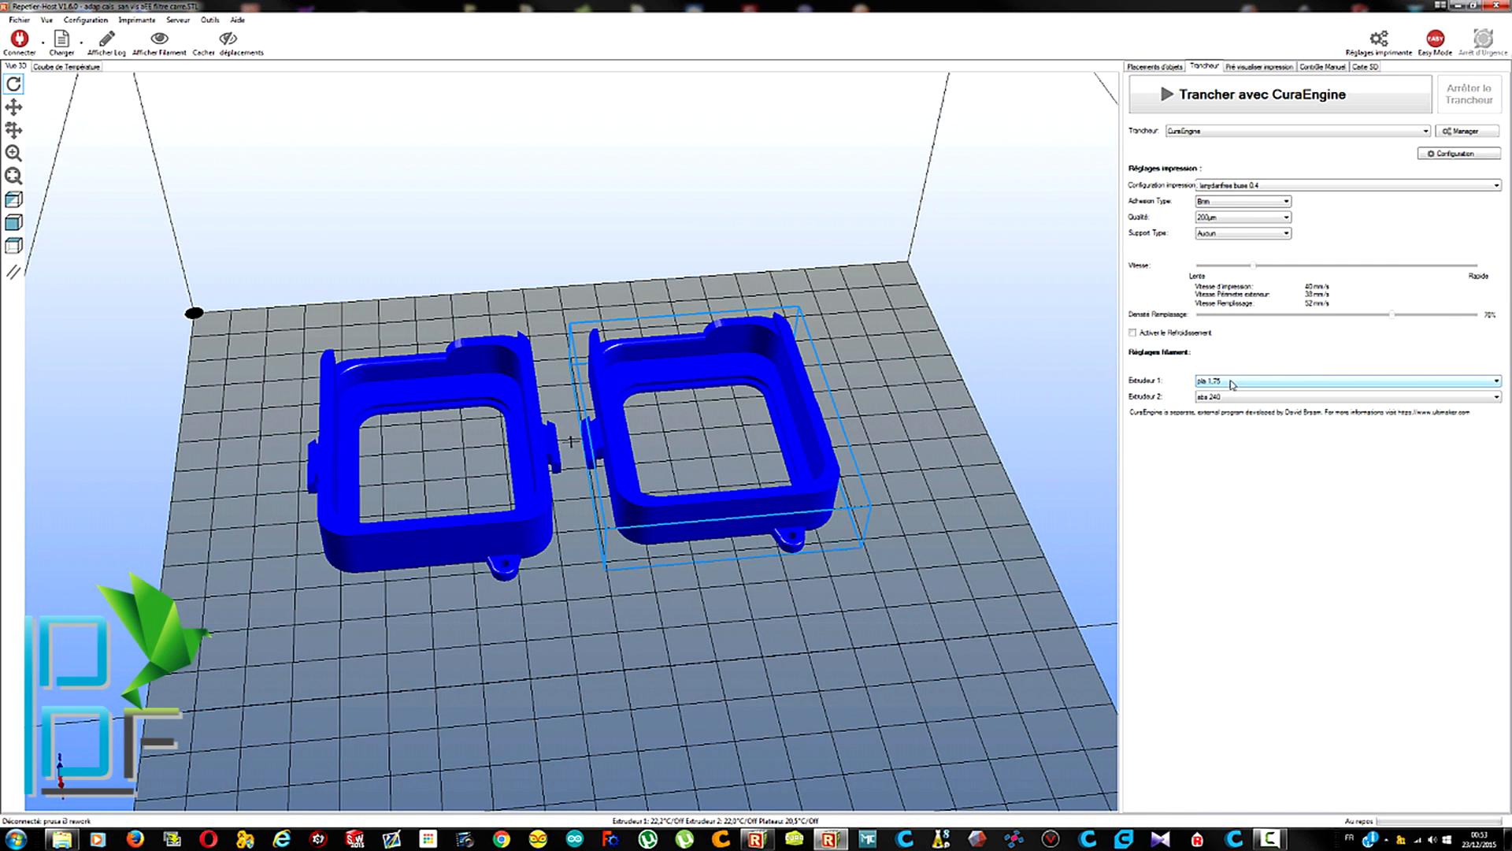
Assign the pet+ 1.75 filament to extruder 1 and slice both frames with CuraEngine
left_click(1233, 383)
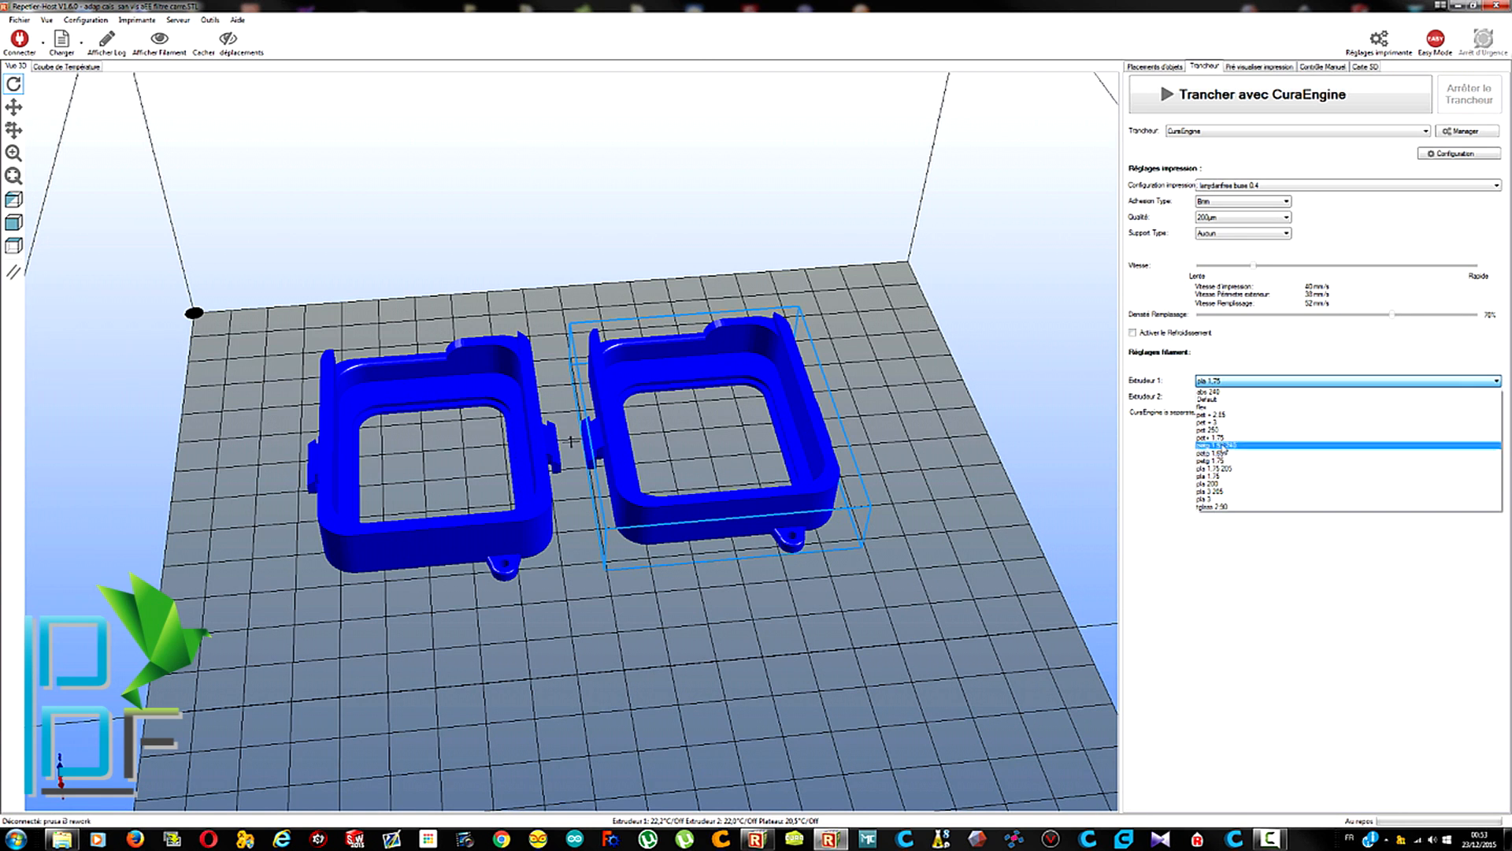
left_click(1221, 438)
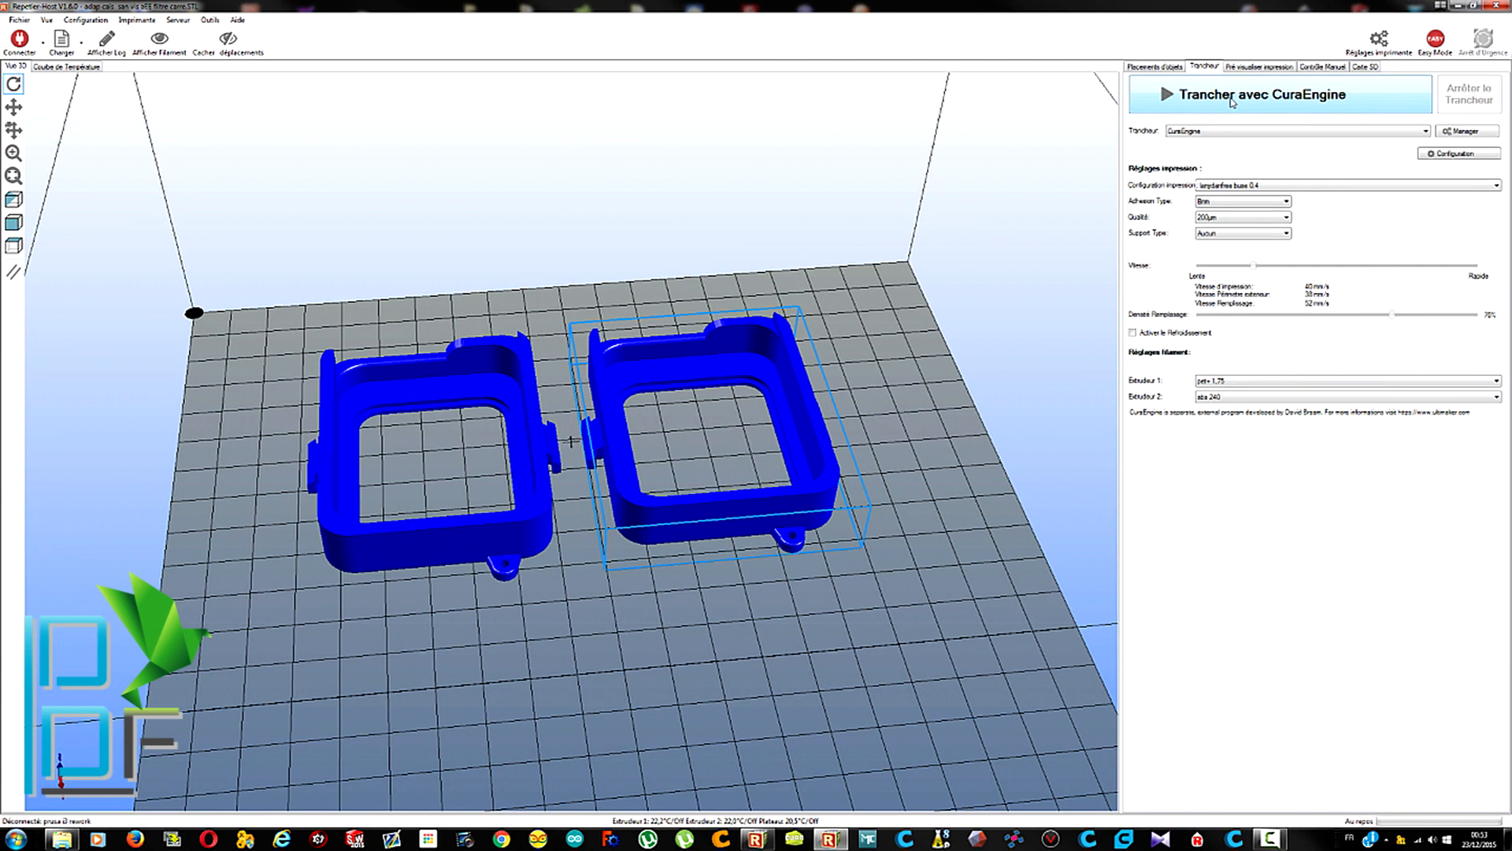
left_click(1233, 101)
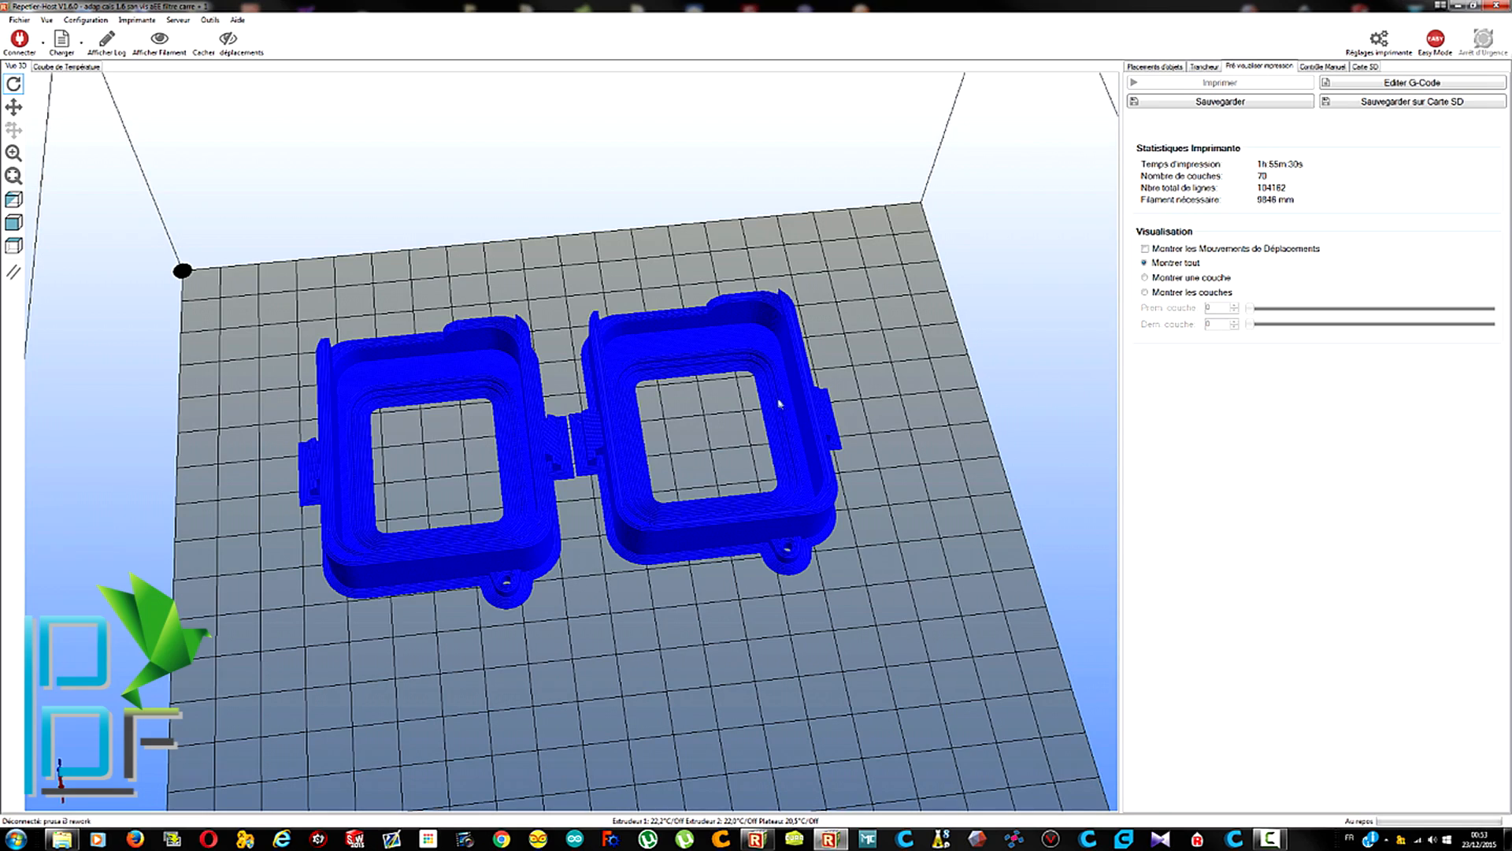
Examine the sliced toolpaths up close and preview them one layer at a time up to layer 11
left_click_drag(650, 454, 523, 674)
scroll(652, 515, "up", 10)
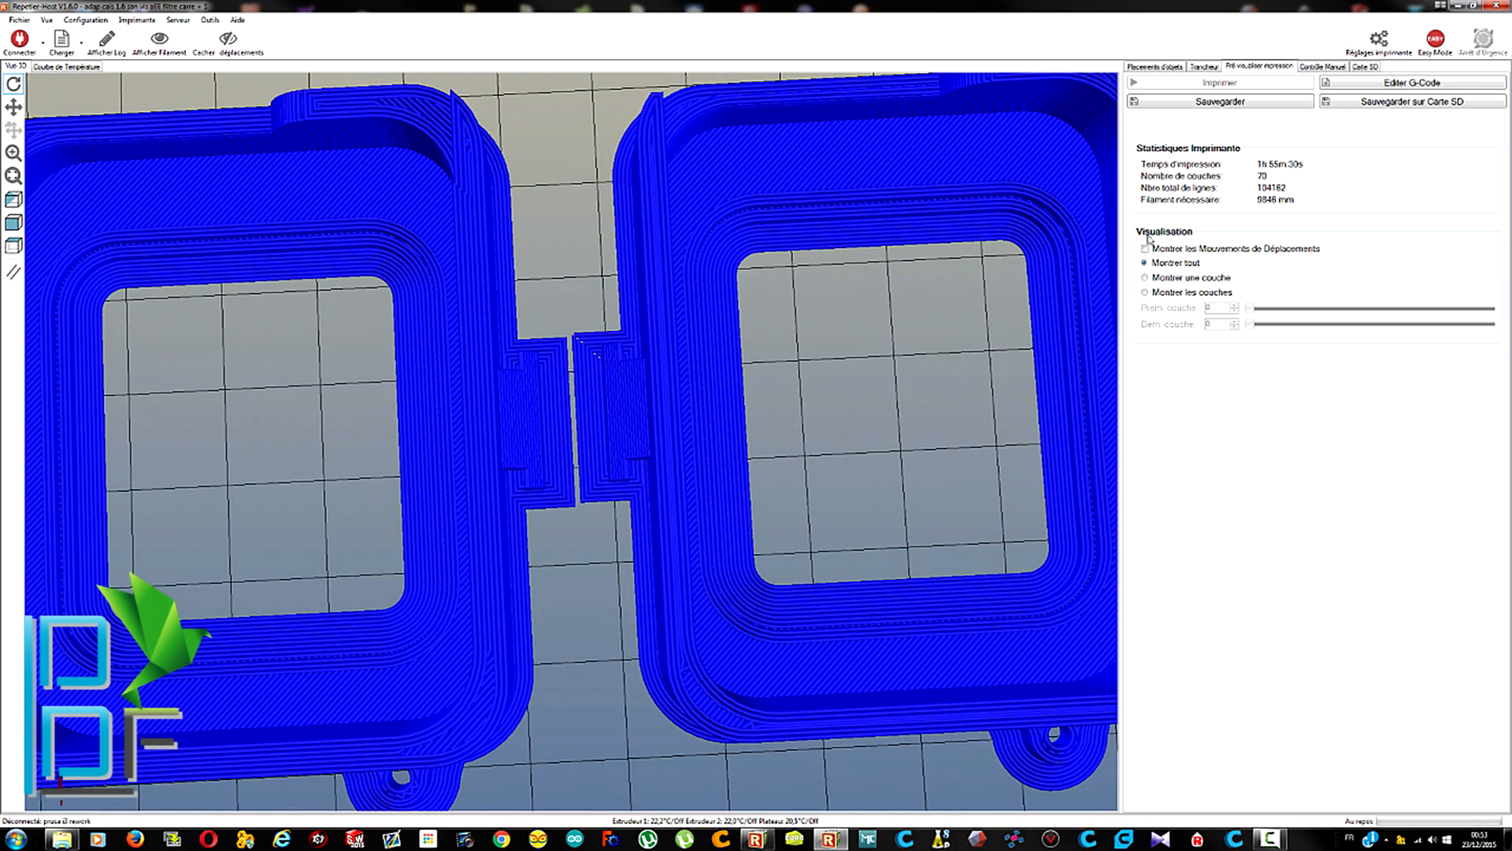
left_click(1147, 278)
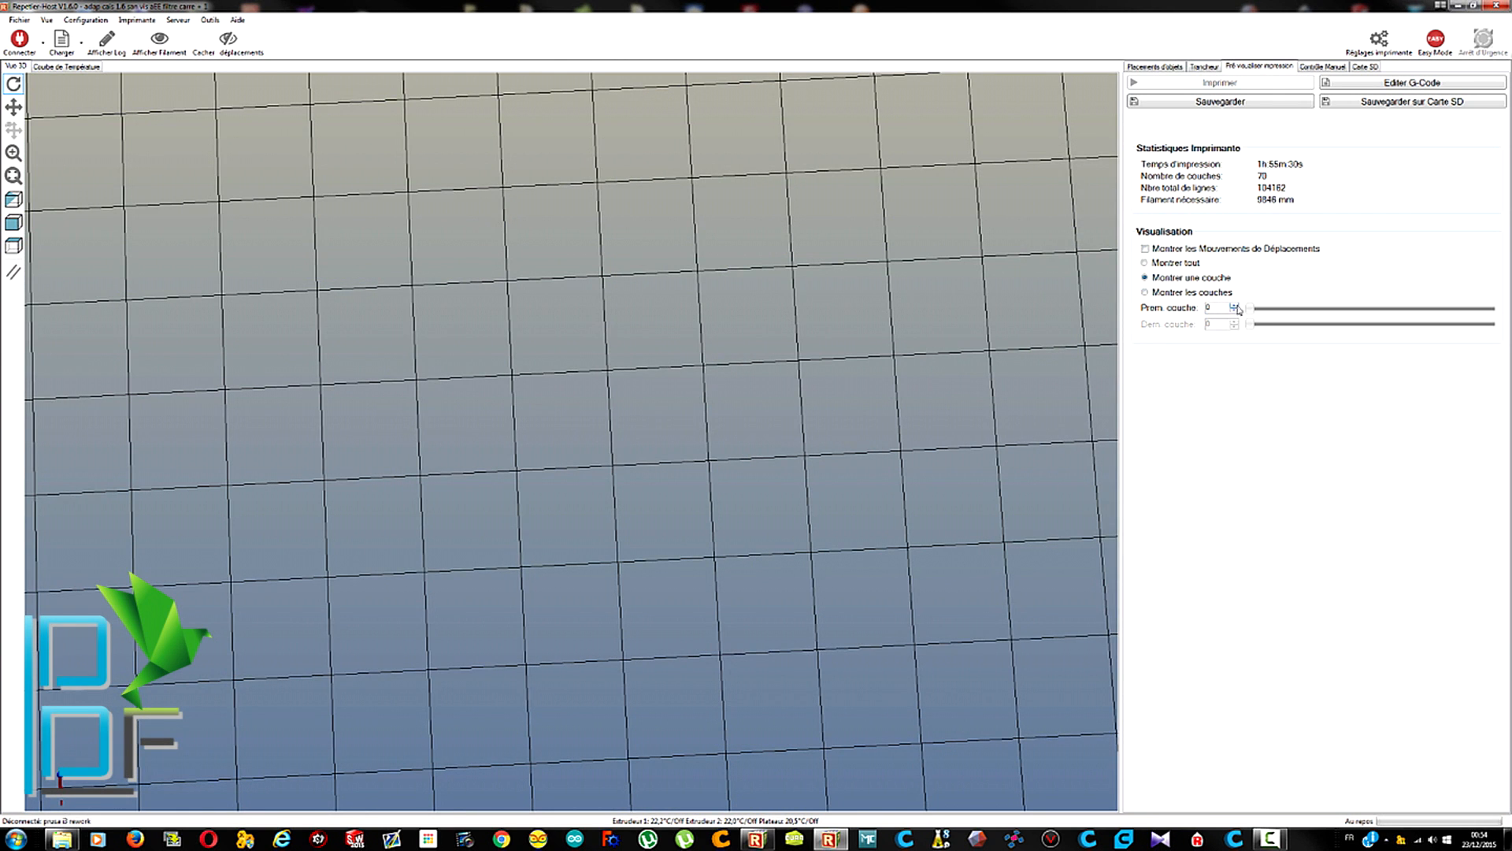
left_click(1235, 306)
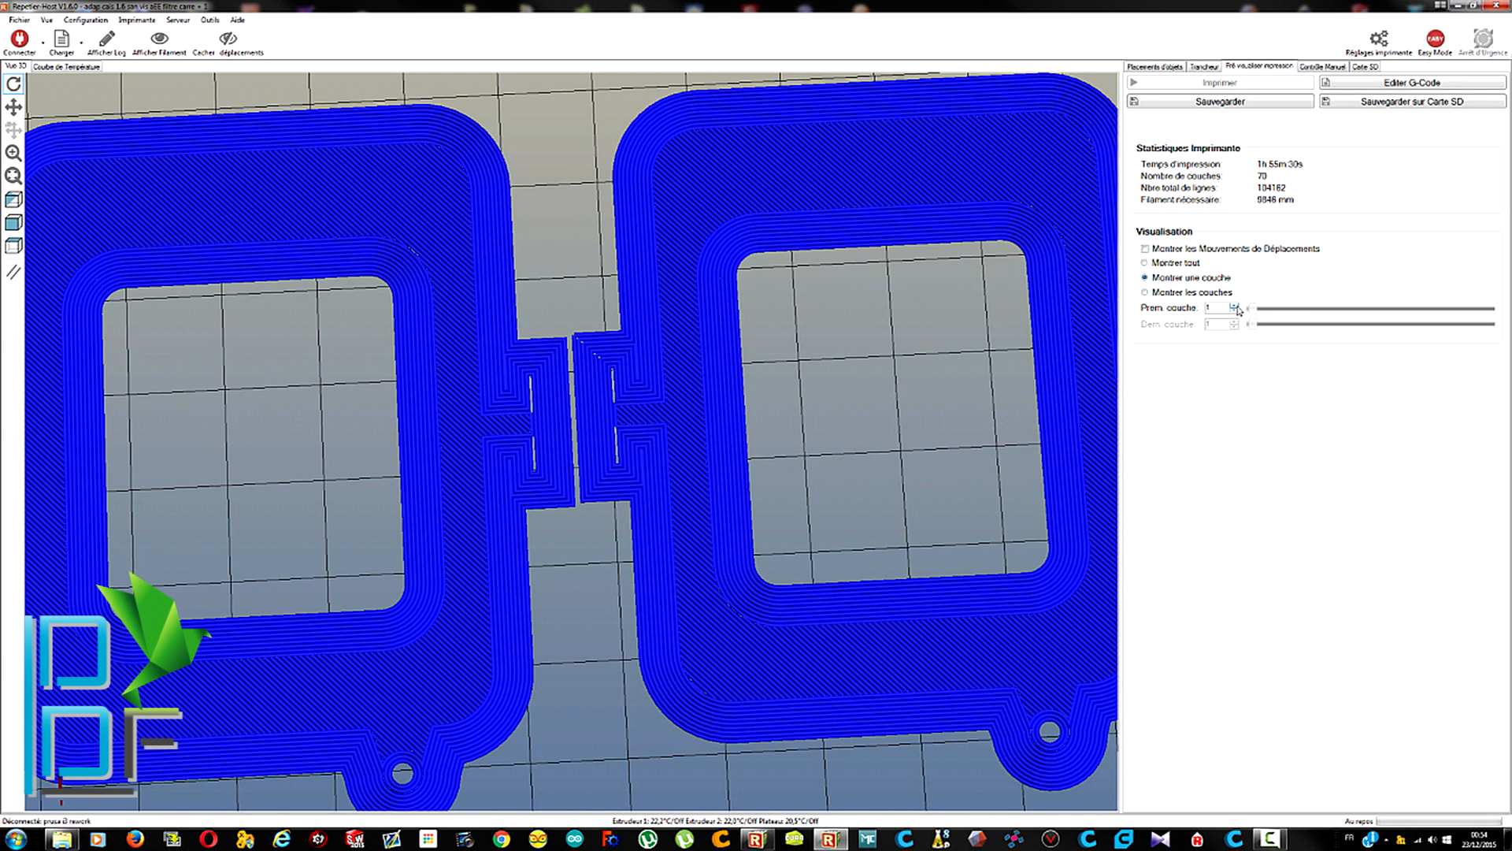
left_click(1235, 306)
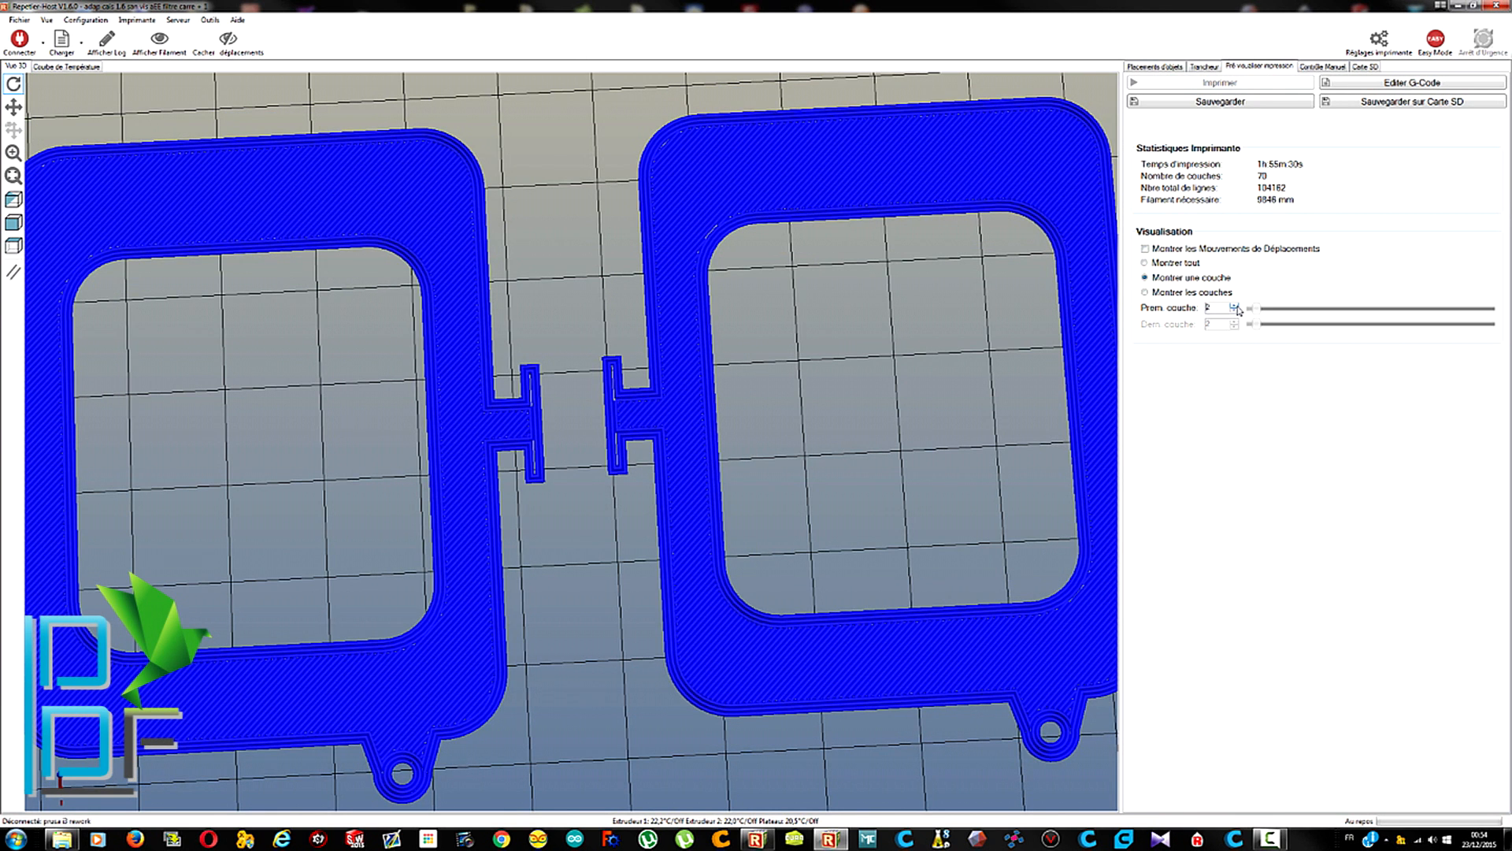
left_click(1235, 306)
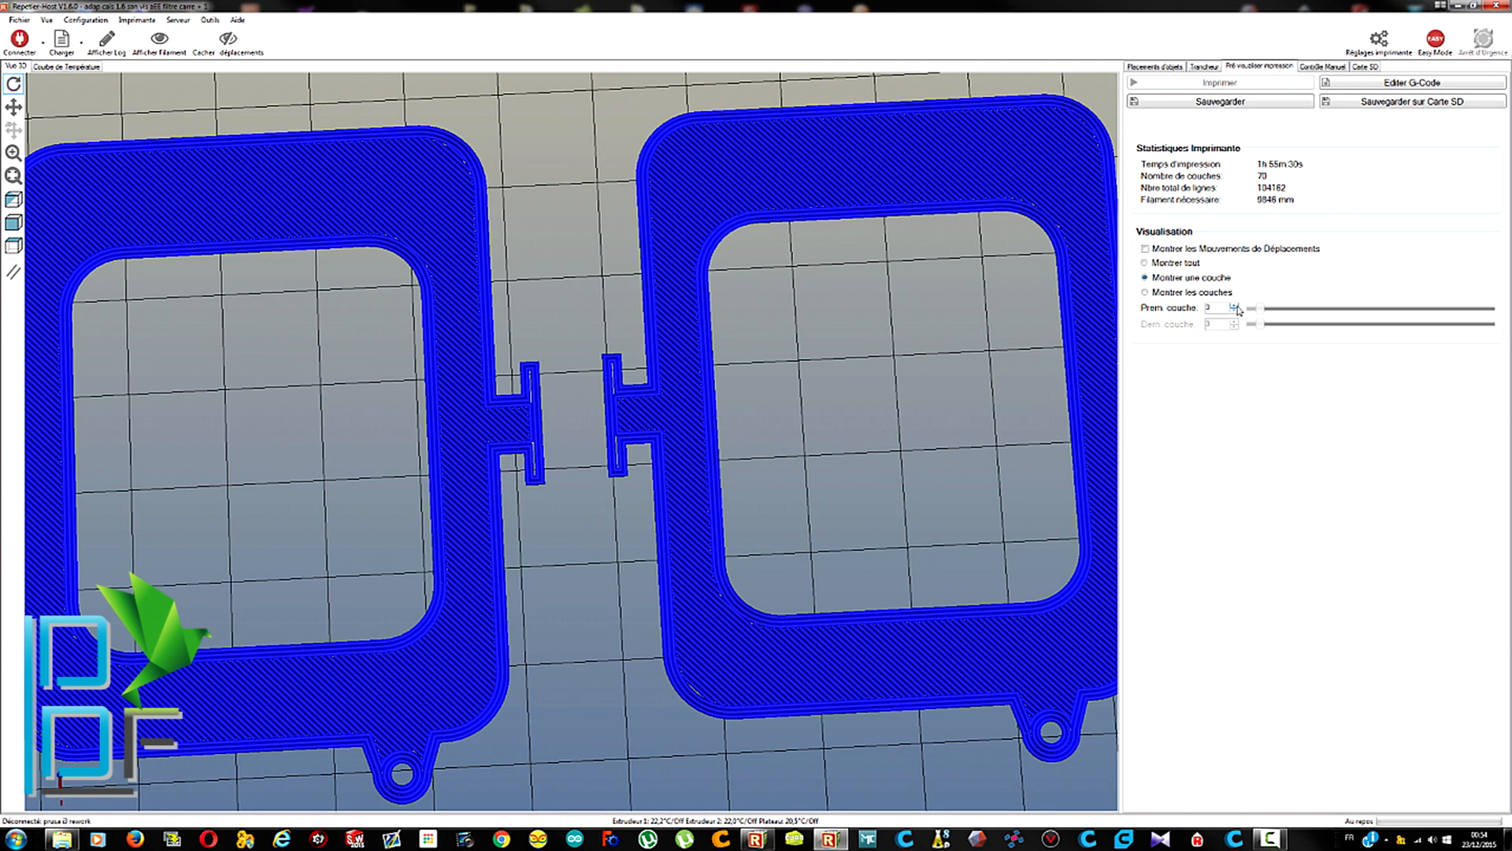
left_click(1235, 306)
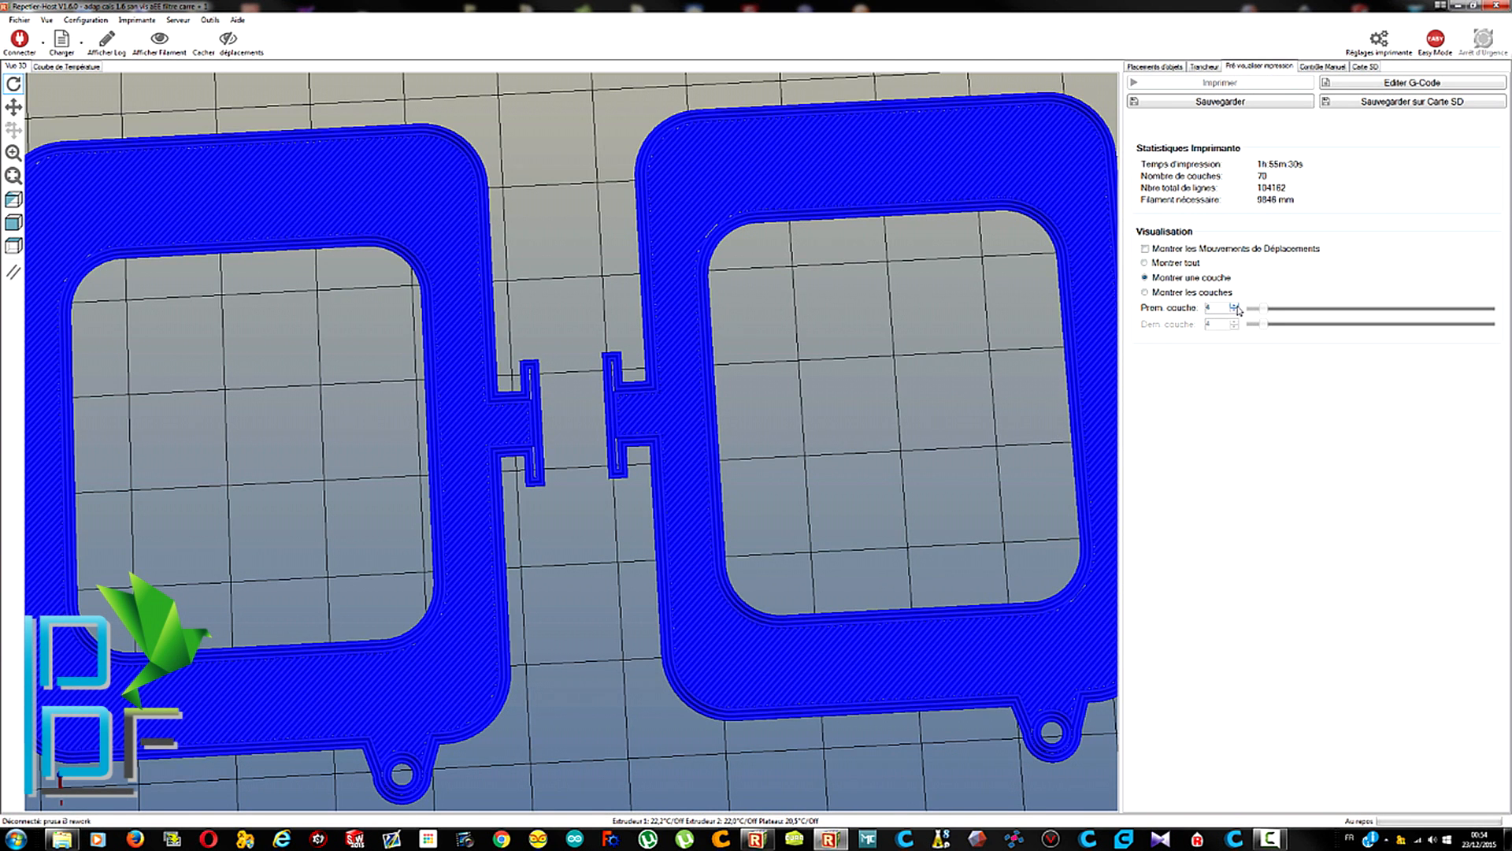
left_click(1235, 306)
left_click(1235, 307)
left_click(1235, 306)
left_click(1235, 307)
left_click(1235, 306)
left_click(1235, 306)
left_click(1235, 307)
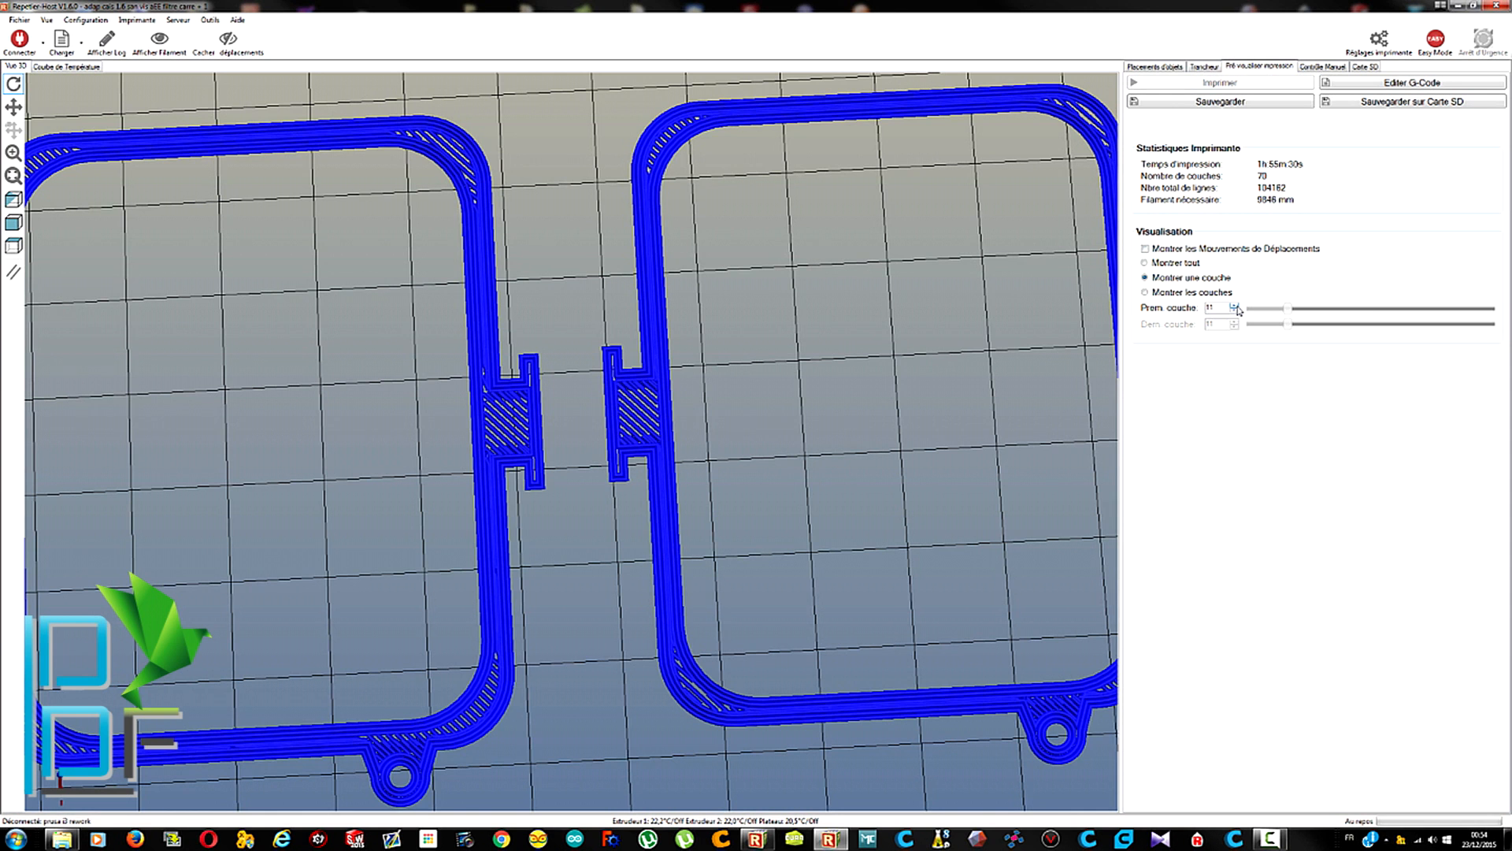
Step the single-layer toolpath preview of the two frames up to layer 16
left_click(1235, 307)
left_click(1235, 306)
left_click(1235, 306)
left_click(1235, 306)
left_click(1235, 306)
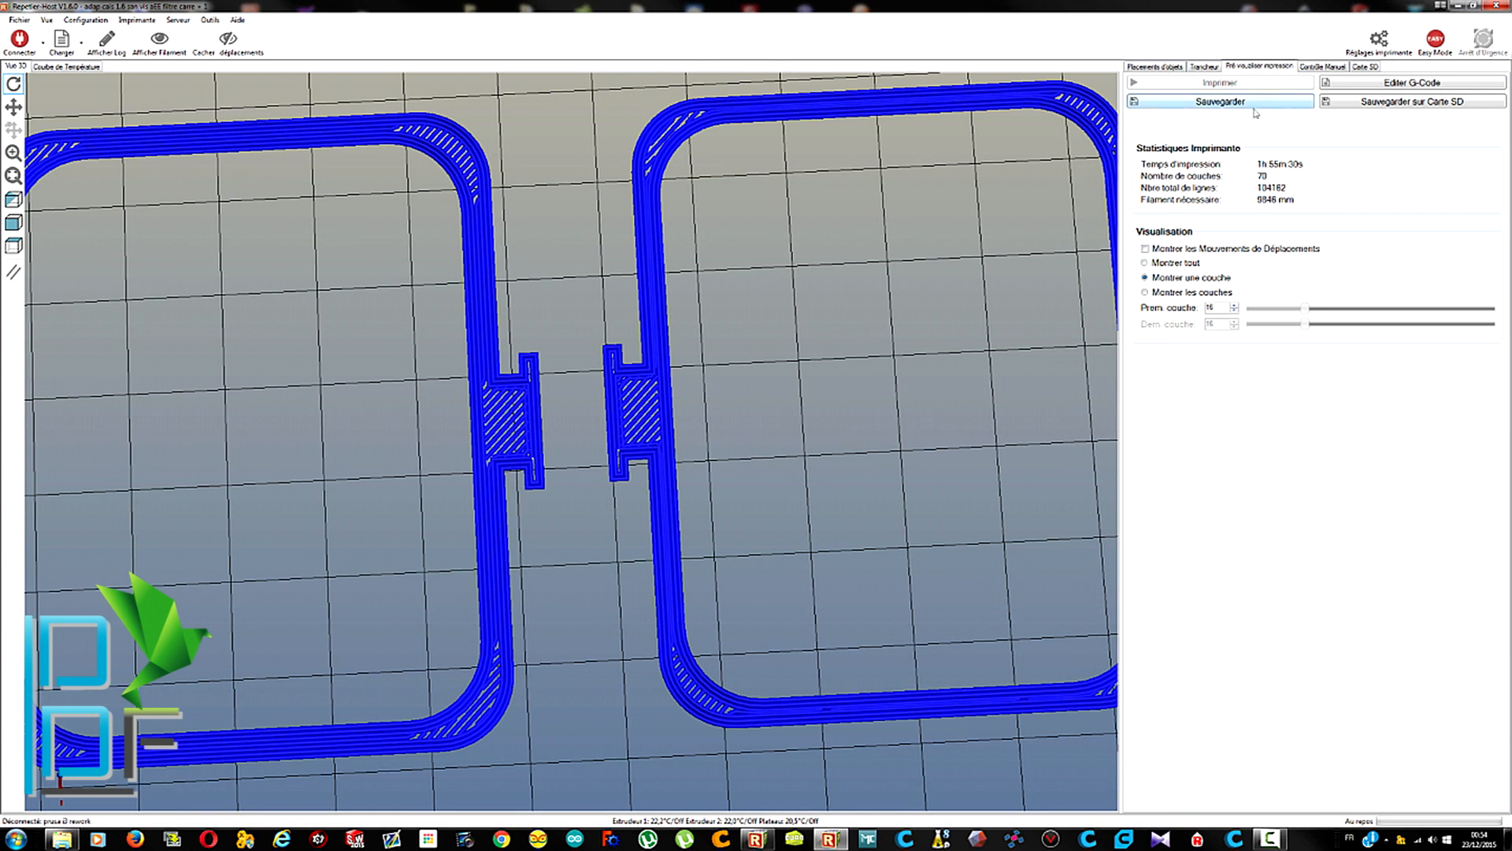
In the CuraEngine structure settings, set shell thickness to 0.8 mm and top/bottom thickness to 0.6 mm, save the profile and reslice
left_click(1207, 67)
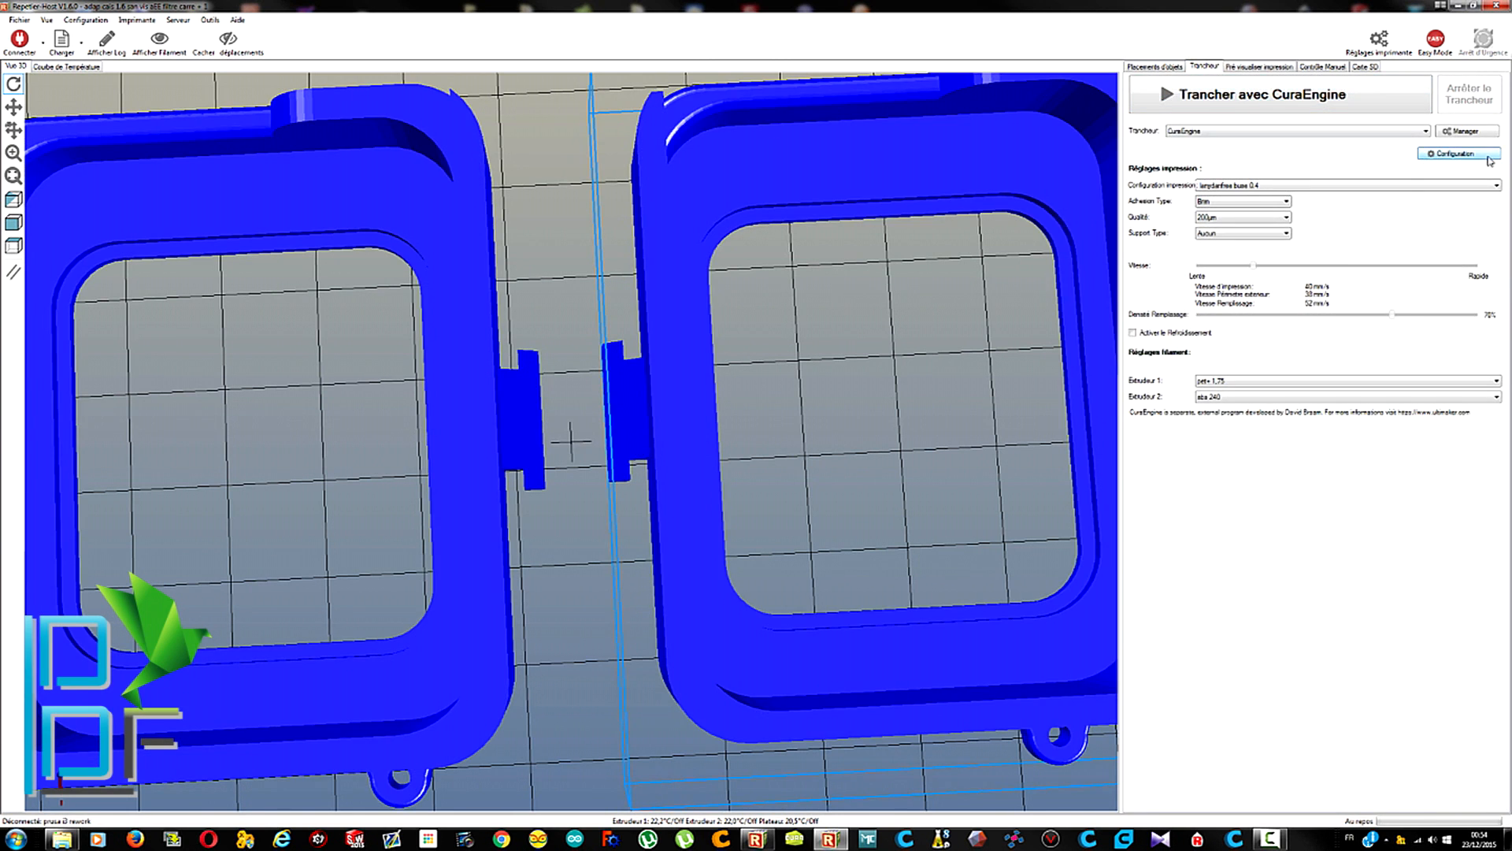
left_click(1479, 155)
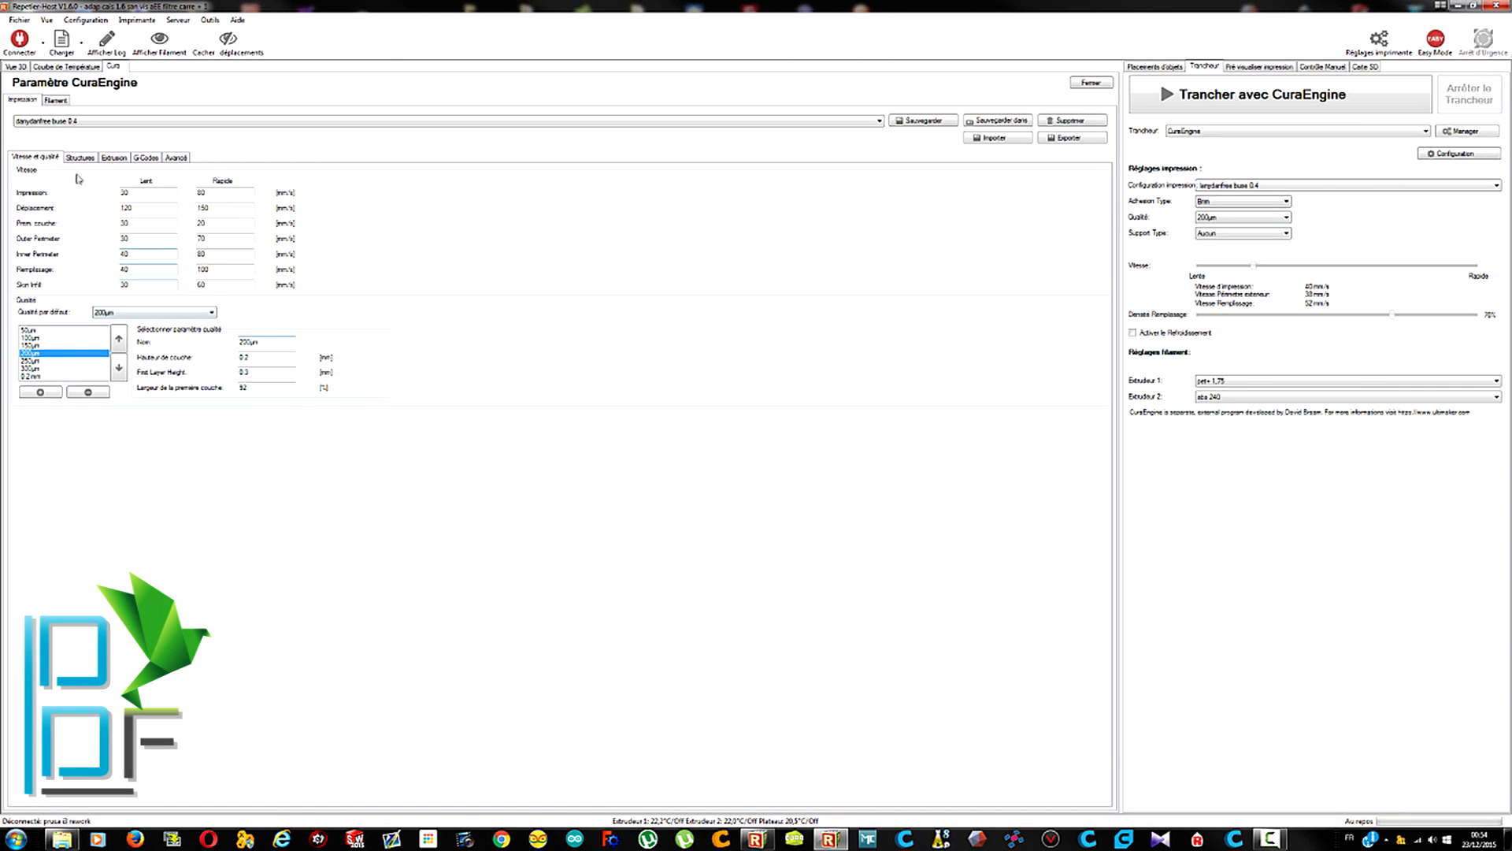
left_click(80, 159)
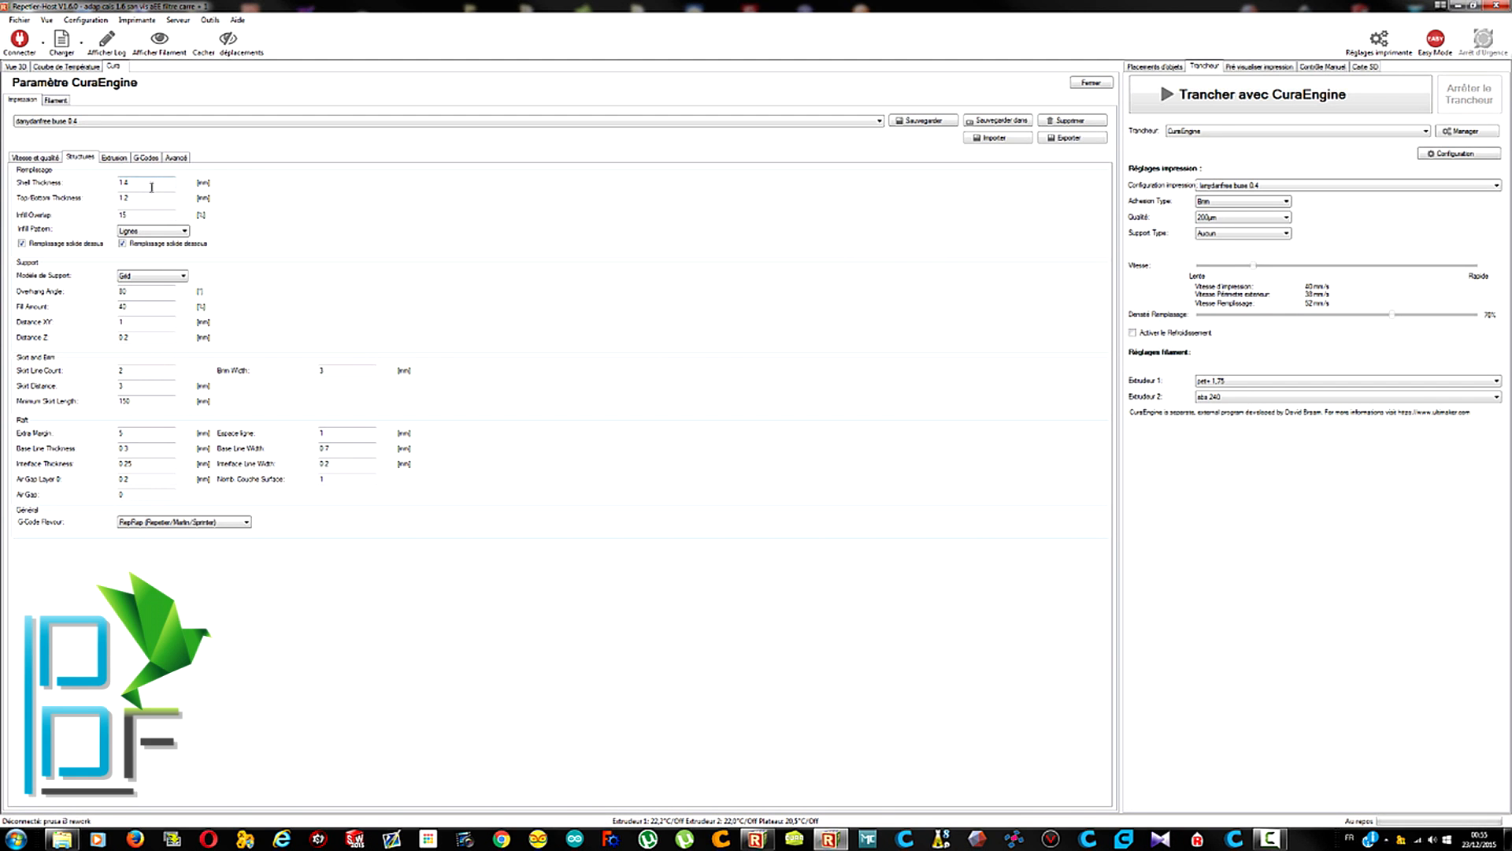
left_click(151, 187)
key("BackSpace")
type("0.8")
left_click(148, 197)
key("BackSpace")
type("0.6")
left_click(927, 123)
left_click(1214, 100)
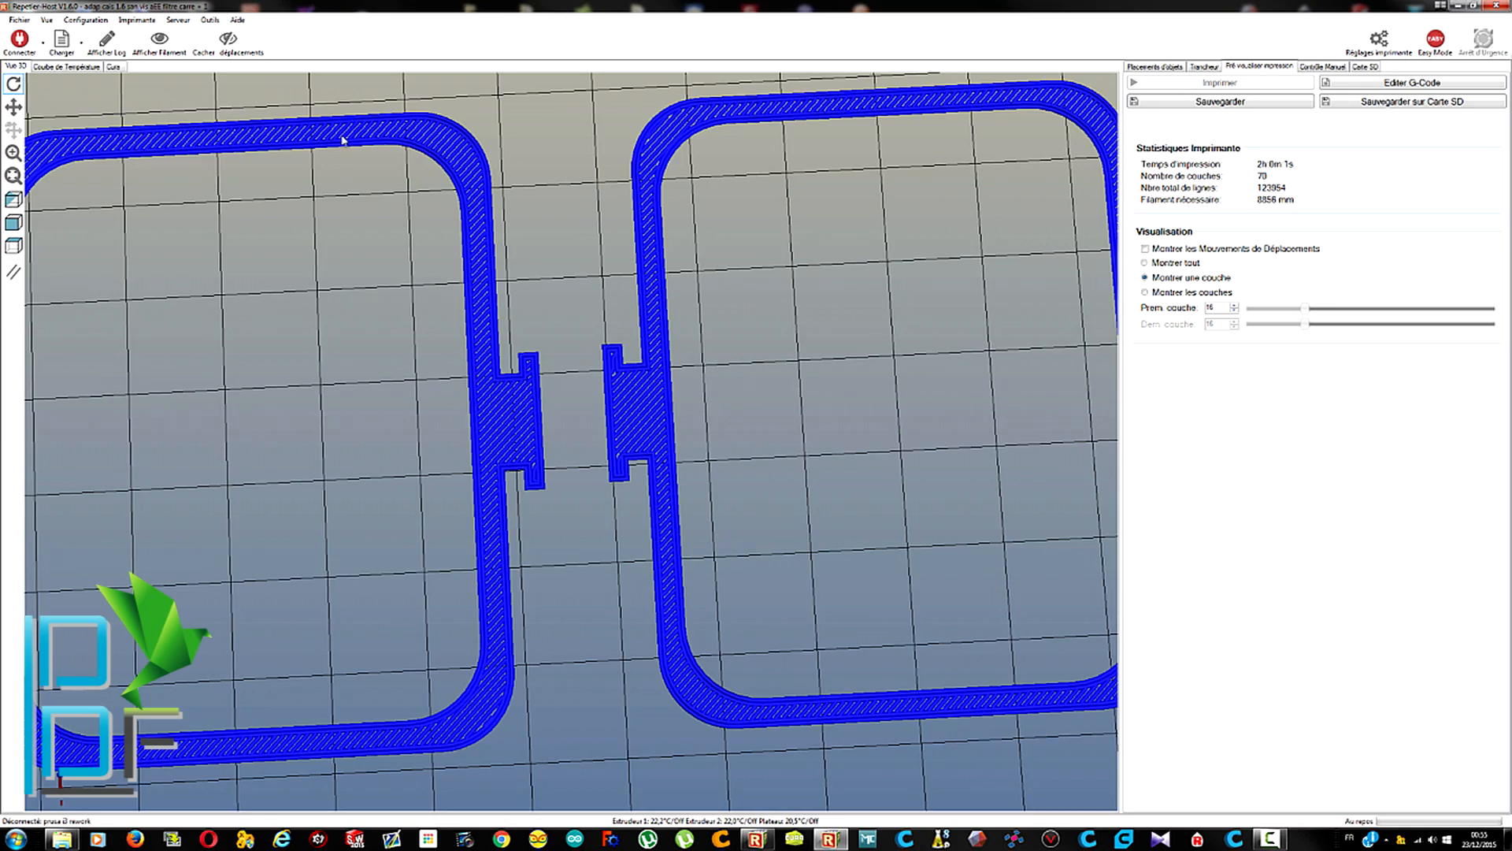
Examine the resliced frames as a whole, stepping the single-layer preview down from layer 16 to layer 0
scroll(551, 433, "down", 5)
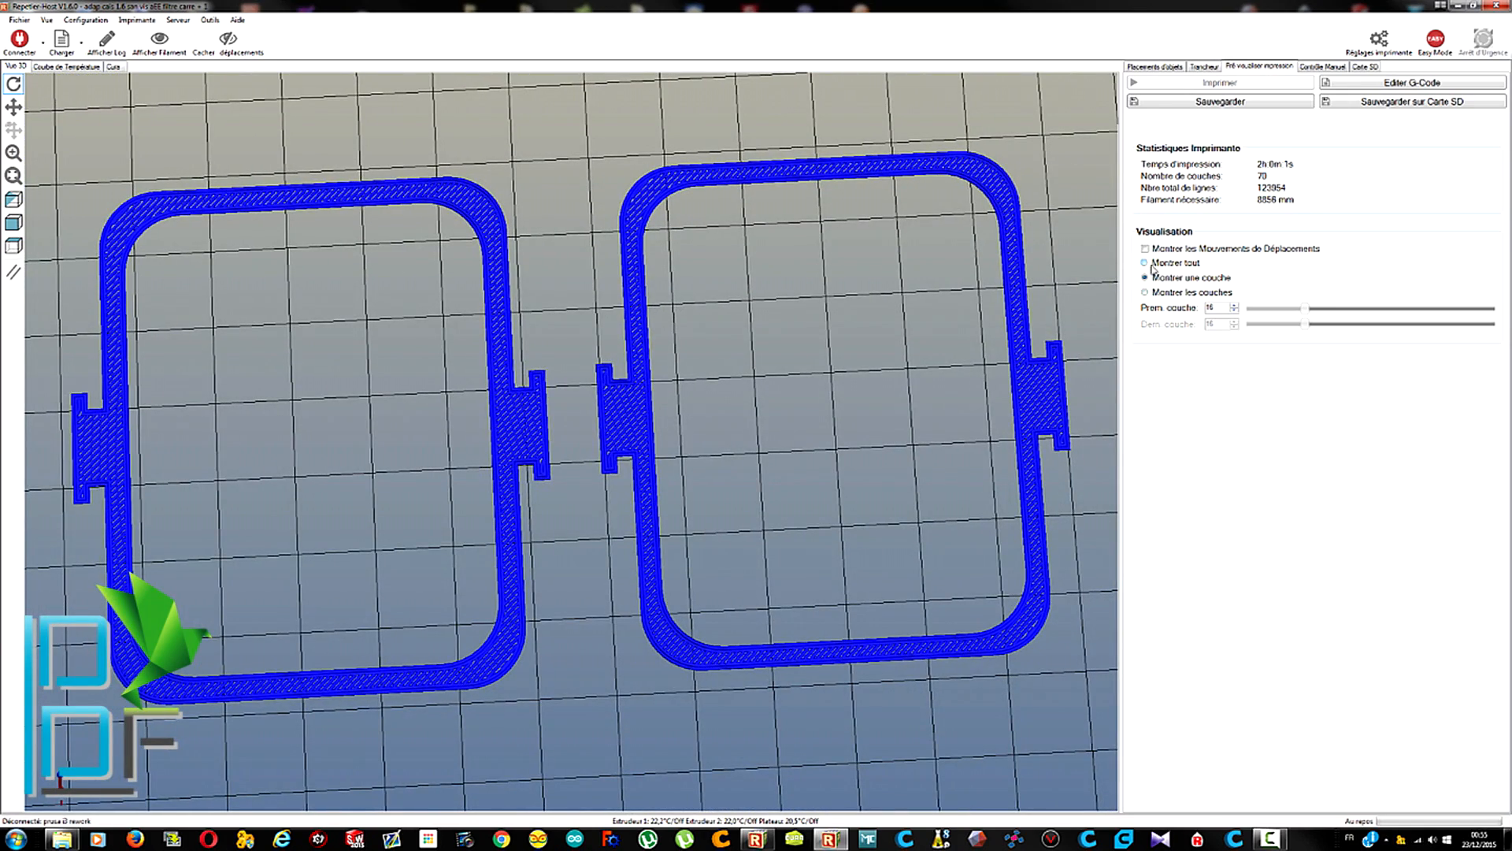
left_click(1234, 312)
left_click(1235, 312)
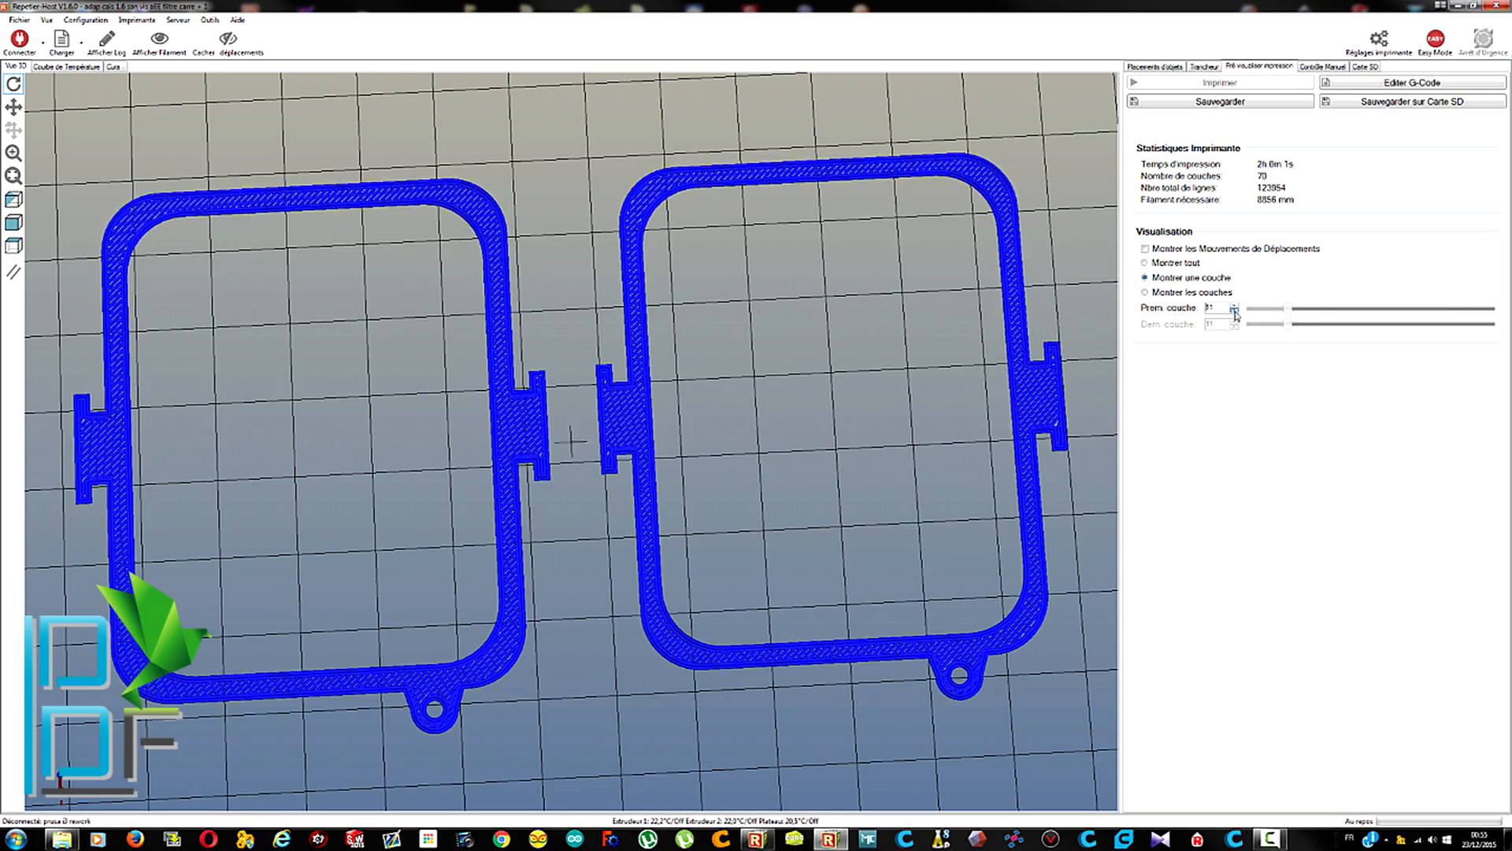
left_click(1234, 312)
left_click(1234, 312)
left_click(1234, 312)
left_click(1235, 313)
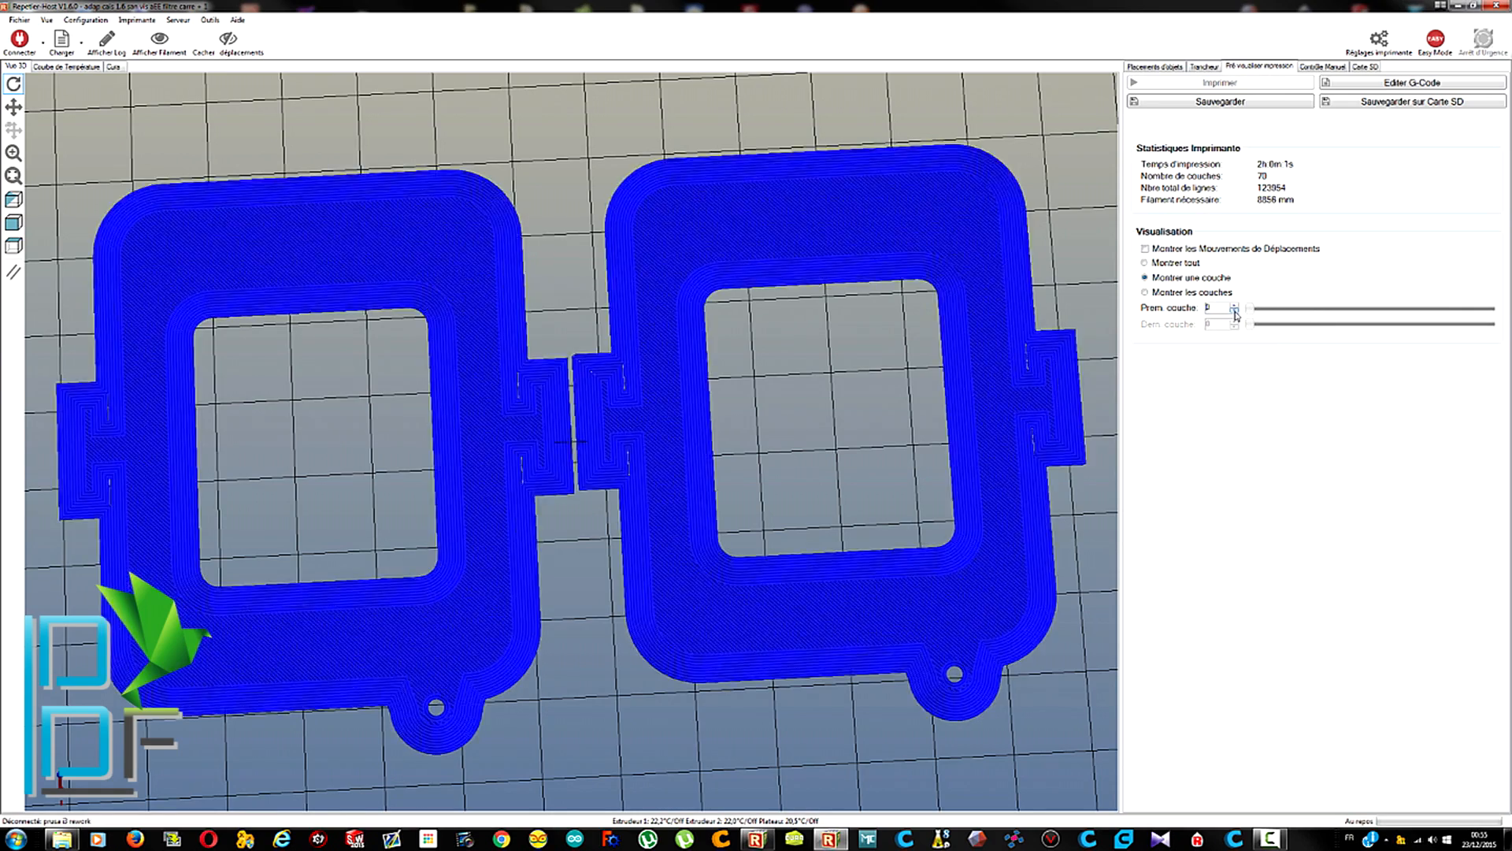
left_click(1235, 312)
Step the single-layer preview up from layer 0 to layer 11, pausing to inspect the infill at layers 4 and 5
left_click(1235, 306)
left_click(1235, 306)
left_click(1235, 307)
left_click(1235, 307)
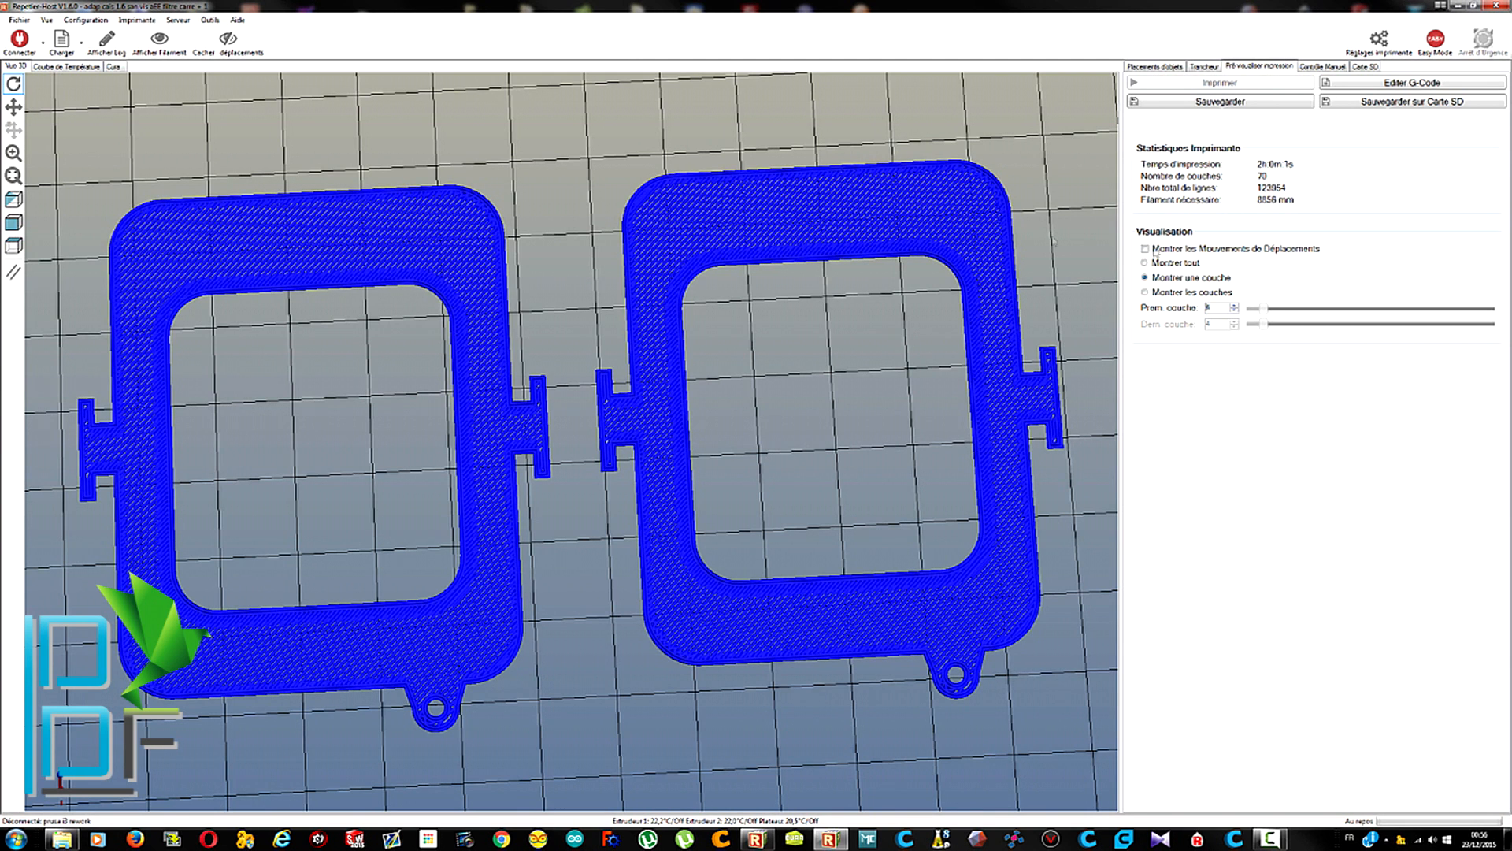
left_click(1235, 307)
left_click(1234, 307)
left_click(1234, 306)
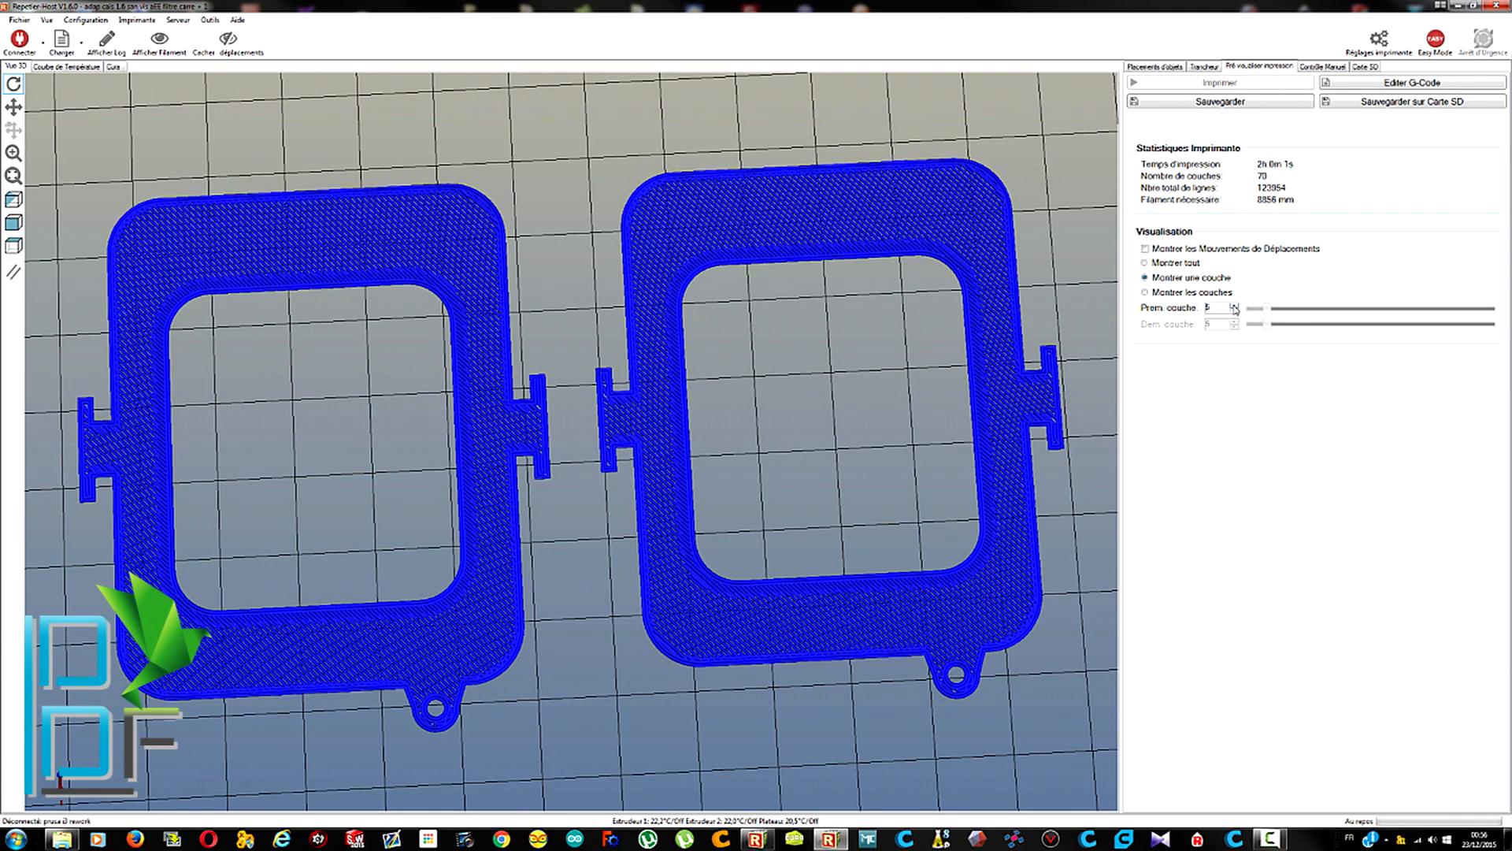
left_click(1234, 306)
left_click(1235, 307)
left_click(1234, 306)
left_click(1235, 307)
left_click(1234, 307)
left_click(1235, 307)
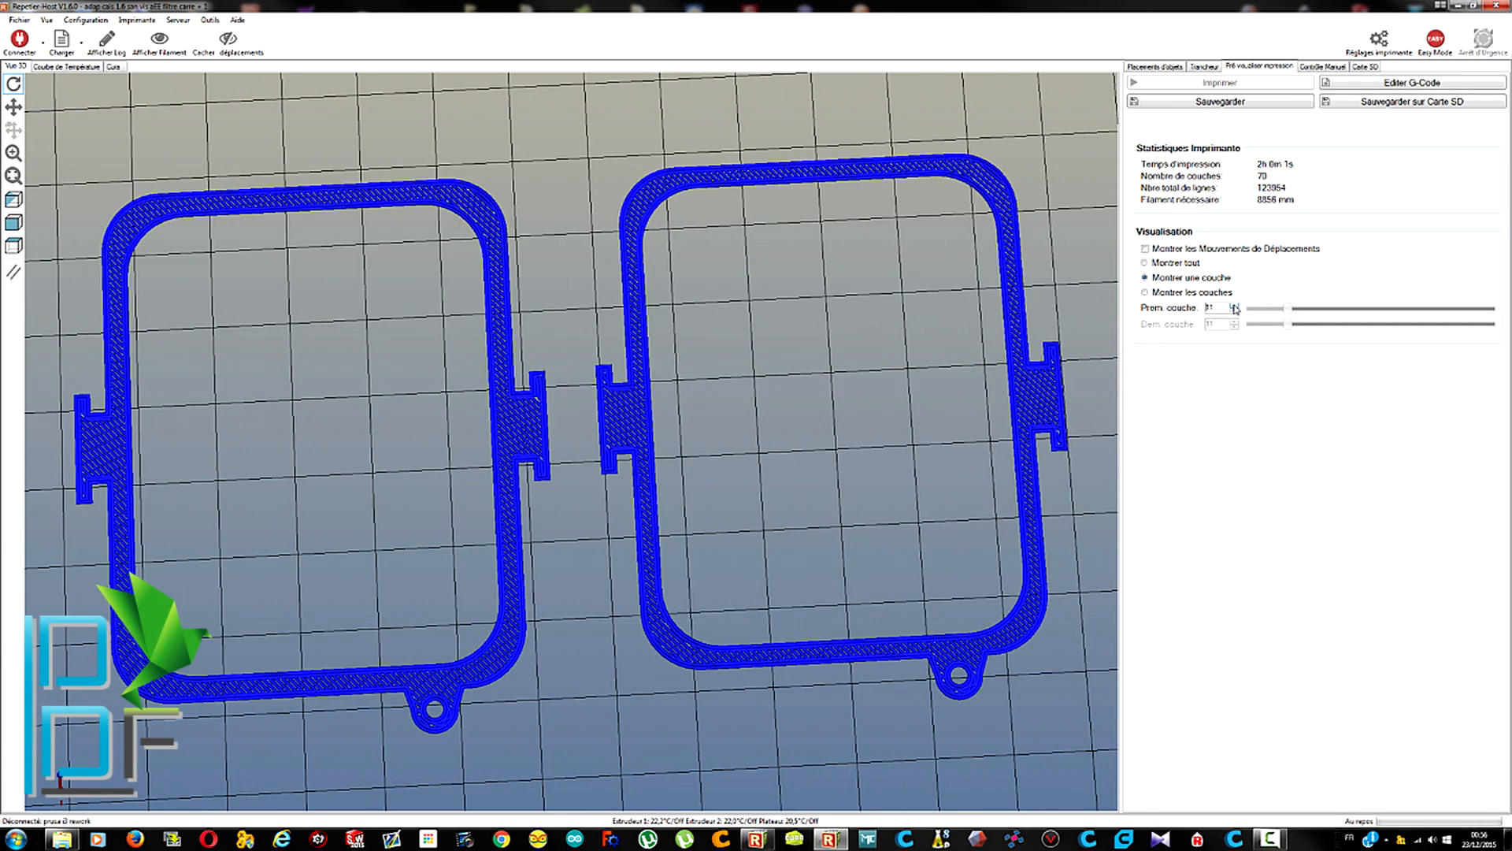
Bring the single-layer preview back down to layer 7 to inspect the solid and infill areas
left_click(1234, 312)
left_click(1235, 312)
left_click(1234, 312)
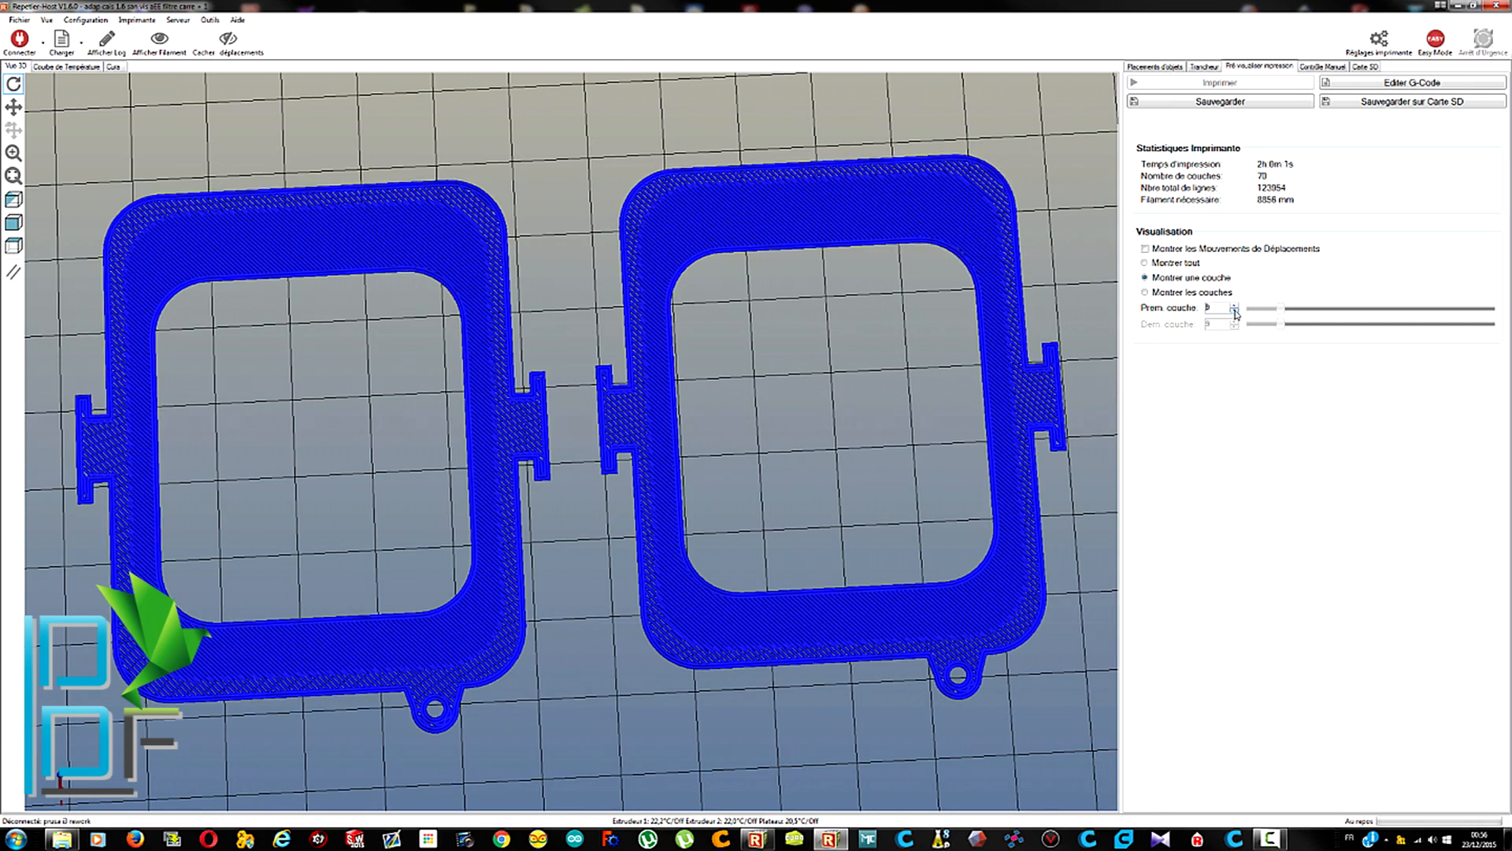
left_click(1234, 312)
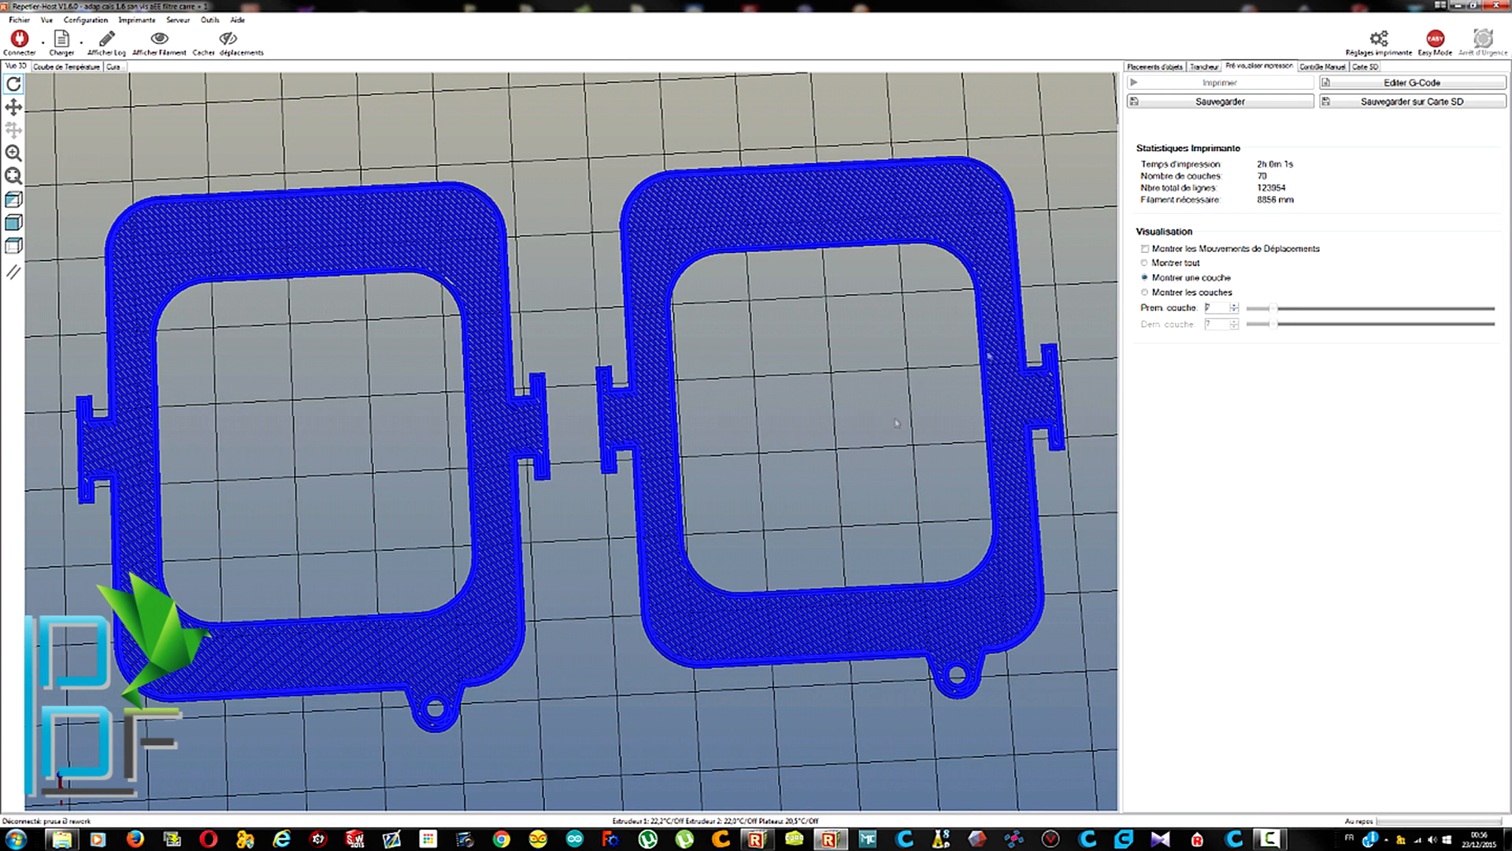
Open the CuraEngine print configuration and review the quality options, keeping 200 µm
left_click(1204, 67)
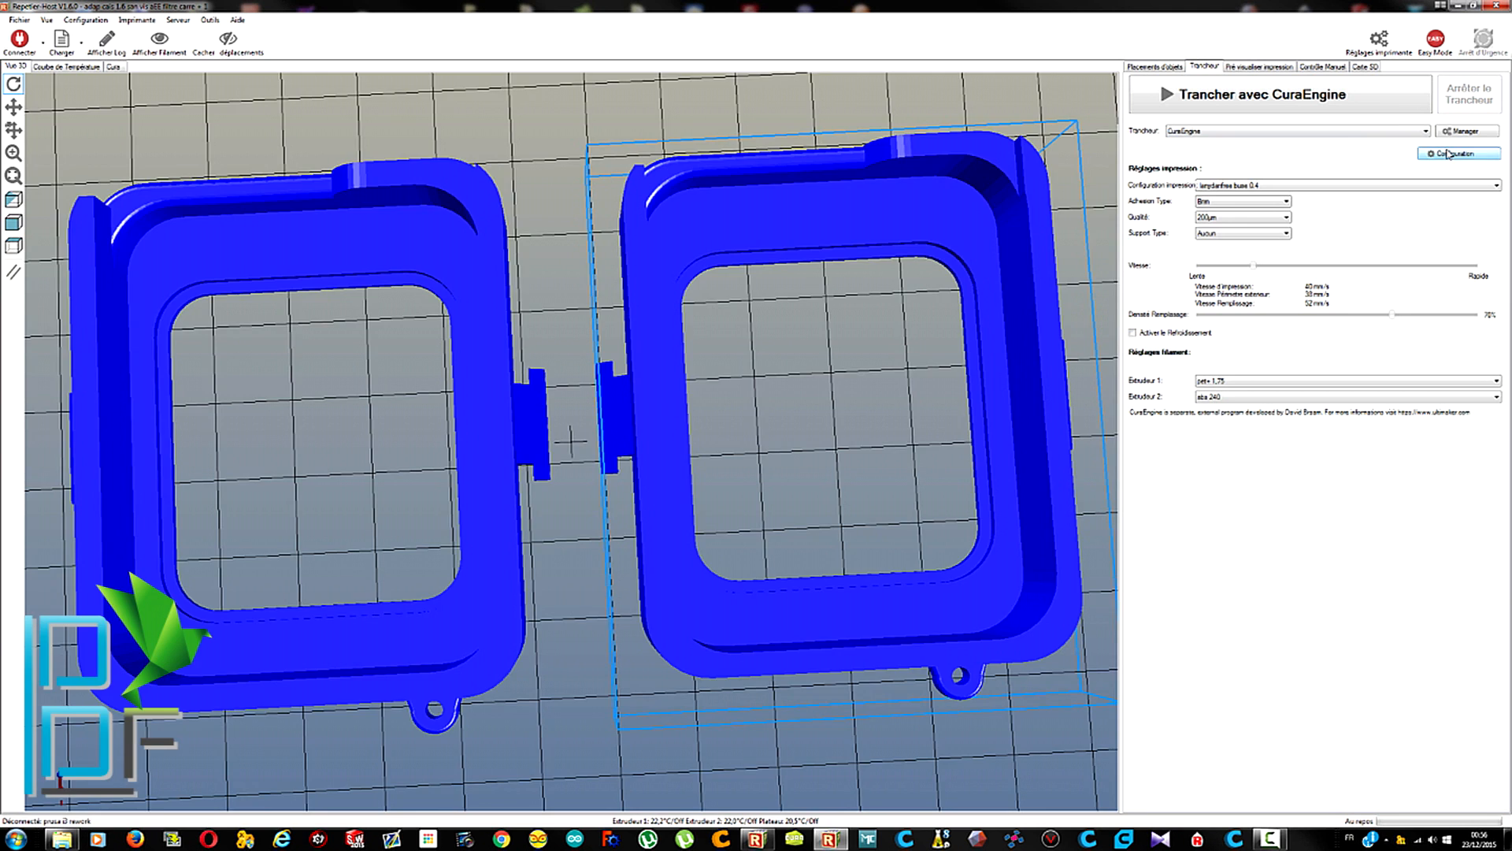
left_click(1448, 154)
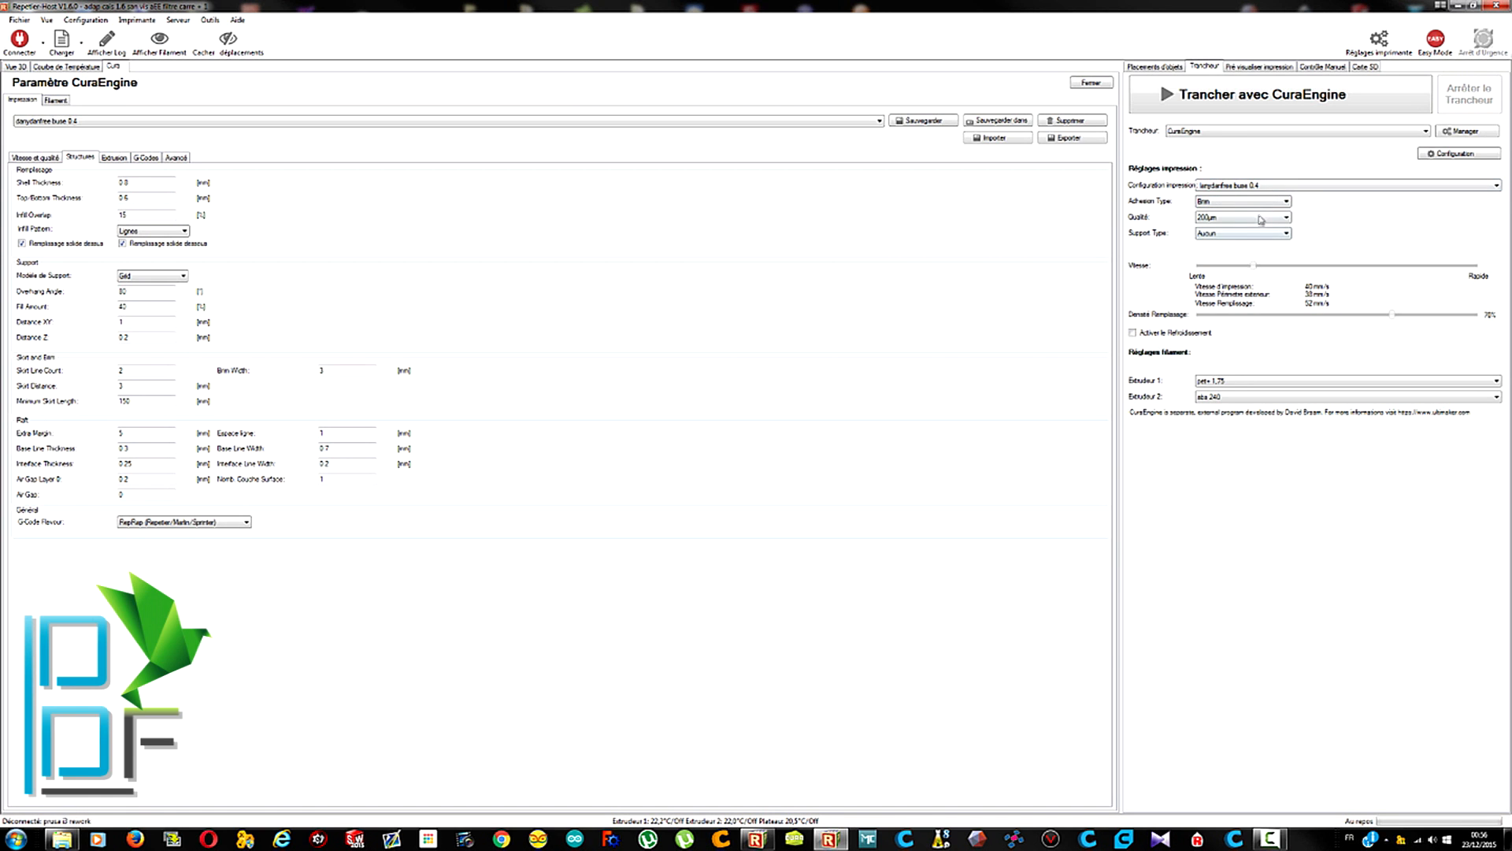
left_click(1229, 218)
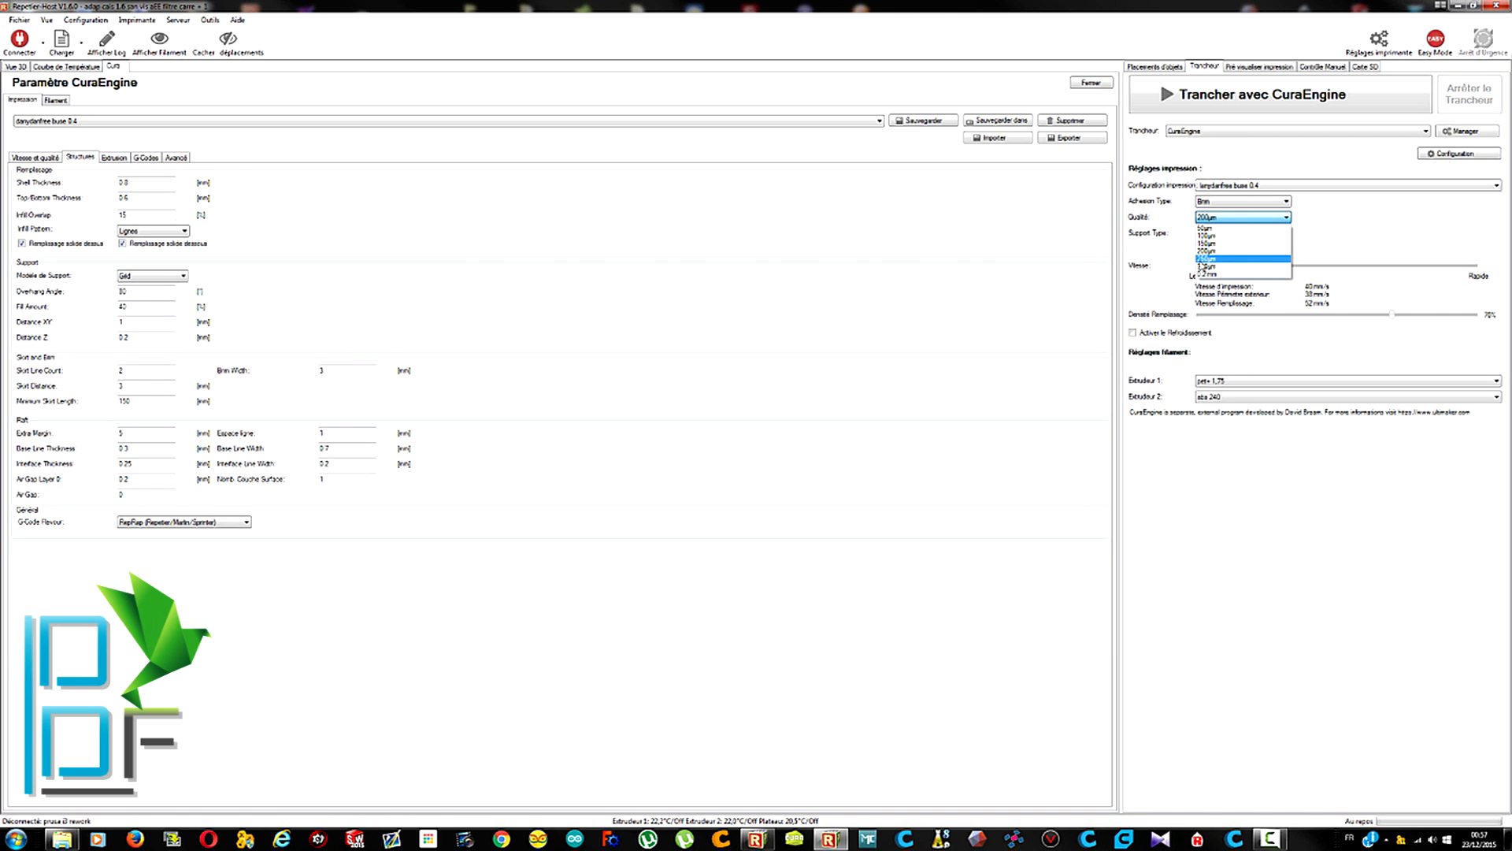
left_click(1215, 252)
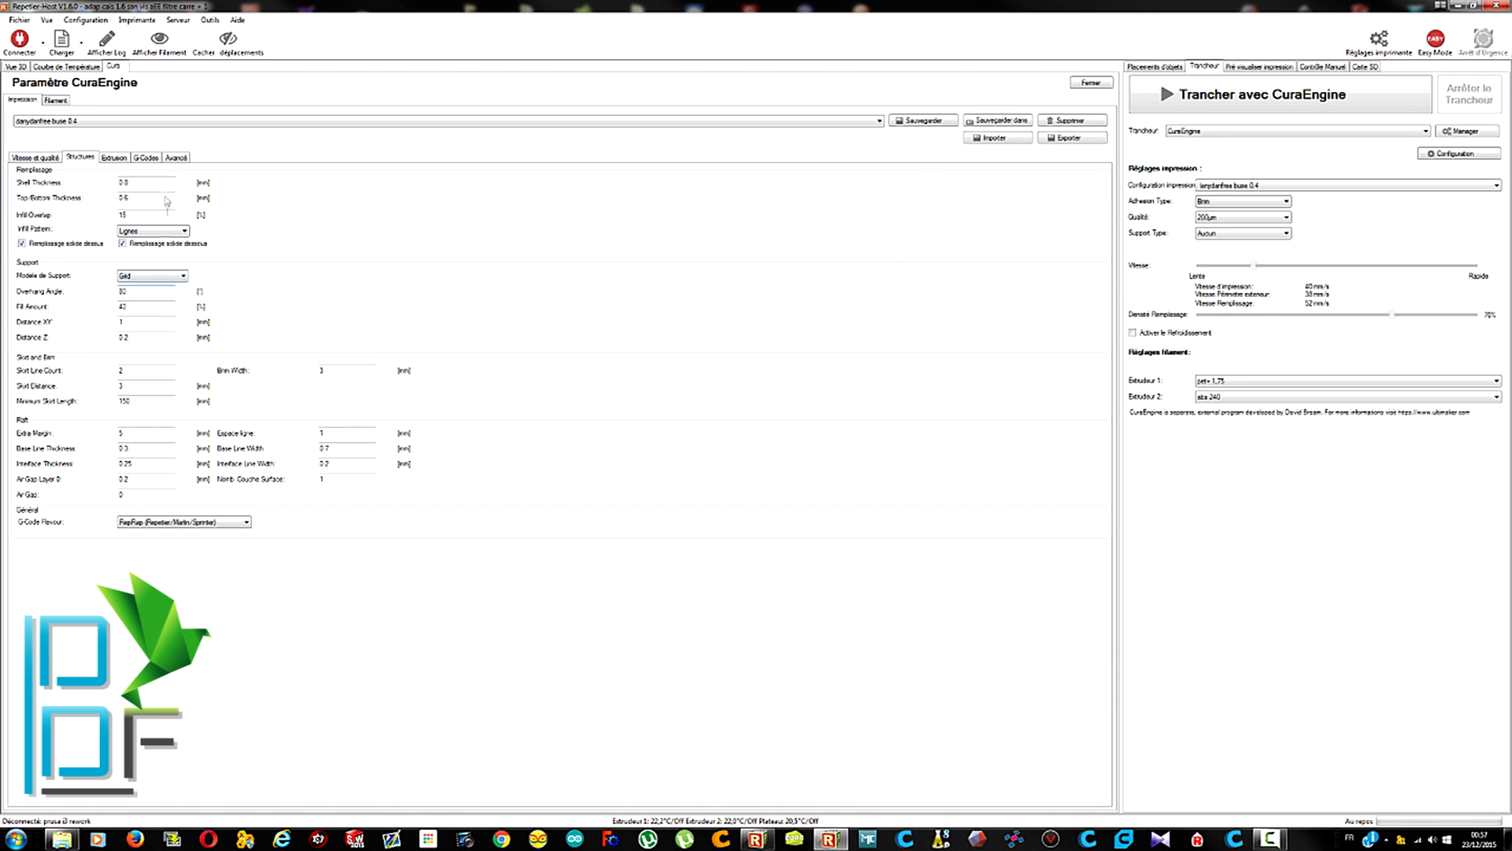
Set the shell thickness to 1.6 mm and the top/bottom thickness to 1.2 mm, and save the print profile
key("BackSpace")
type("1")
left_click(152, 200)
key("BackSpace")
key("BackSpace")
key("BackSpace")
type("2")
key("BackSpace")
type("1")
left_click(916, 121)
Review the profile's speed and quality values and the available quality presets without changing the selection
left_click(35, 157)
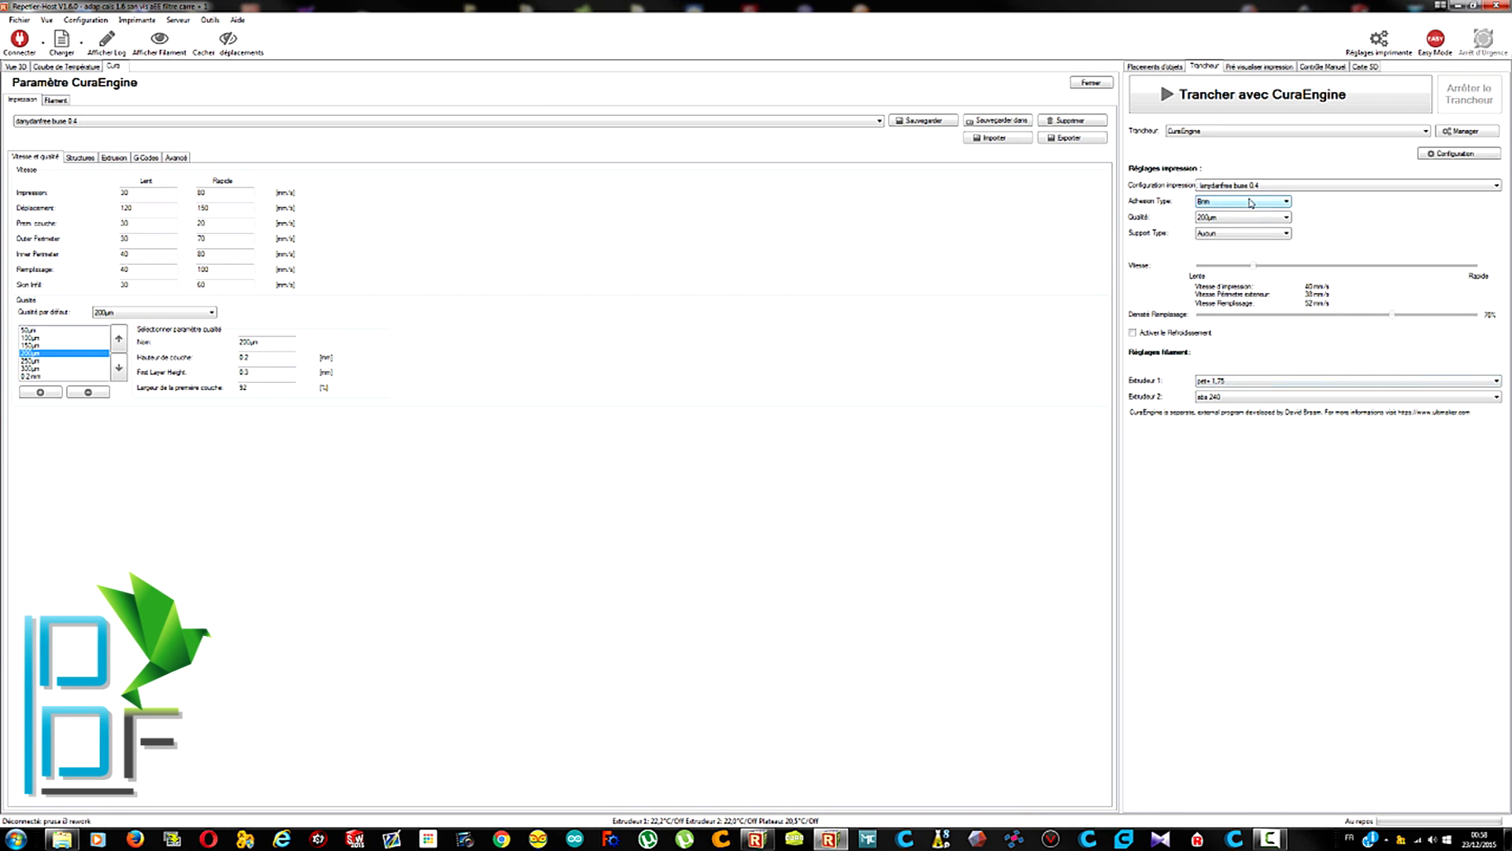
left_click(1260, 218)
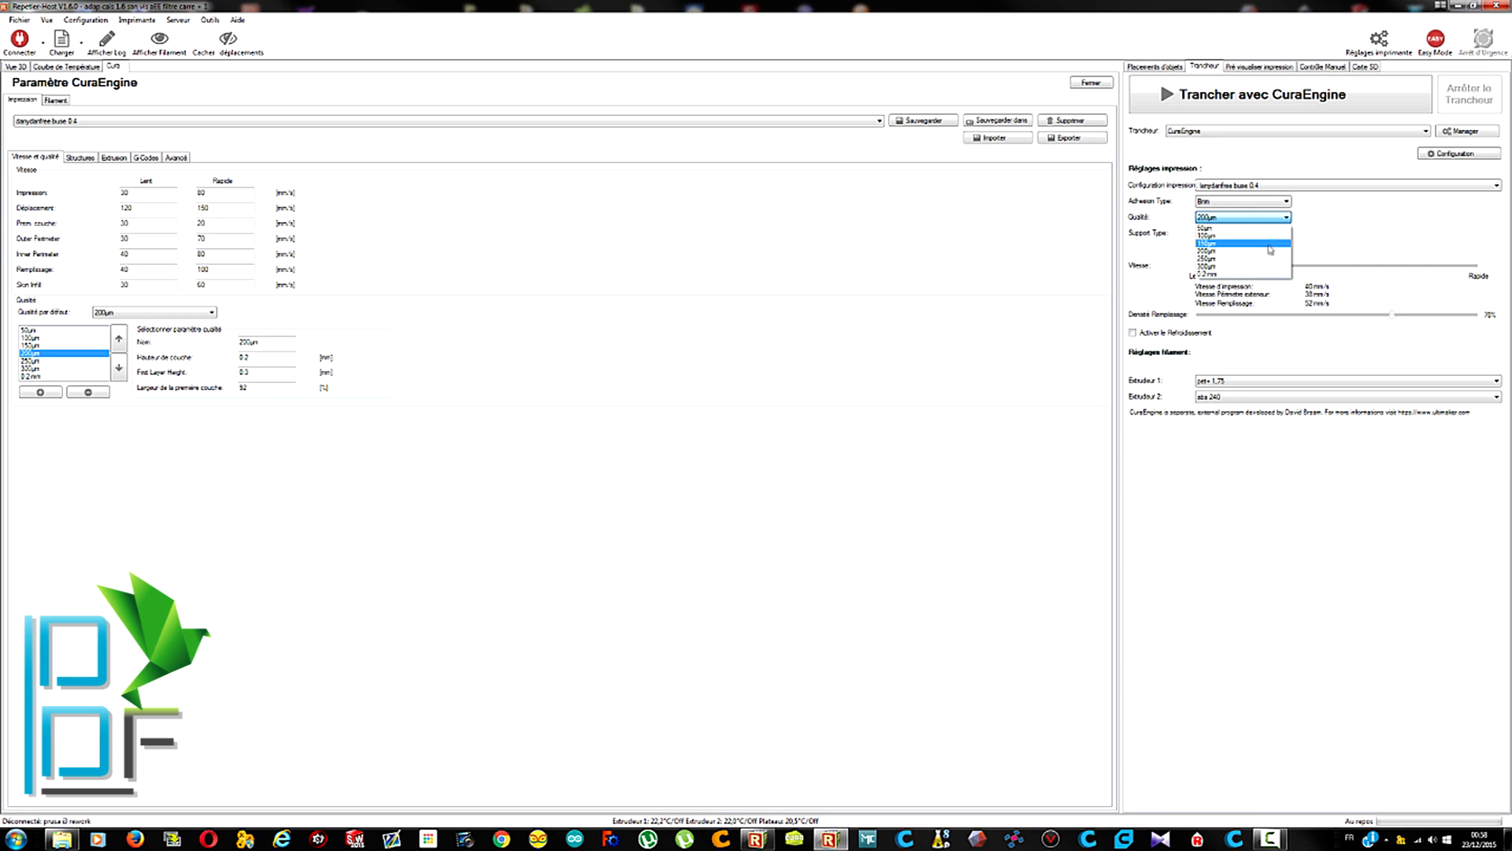
left_click(1324, 234)
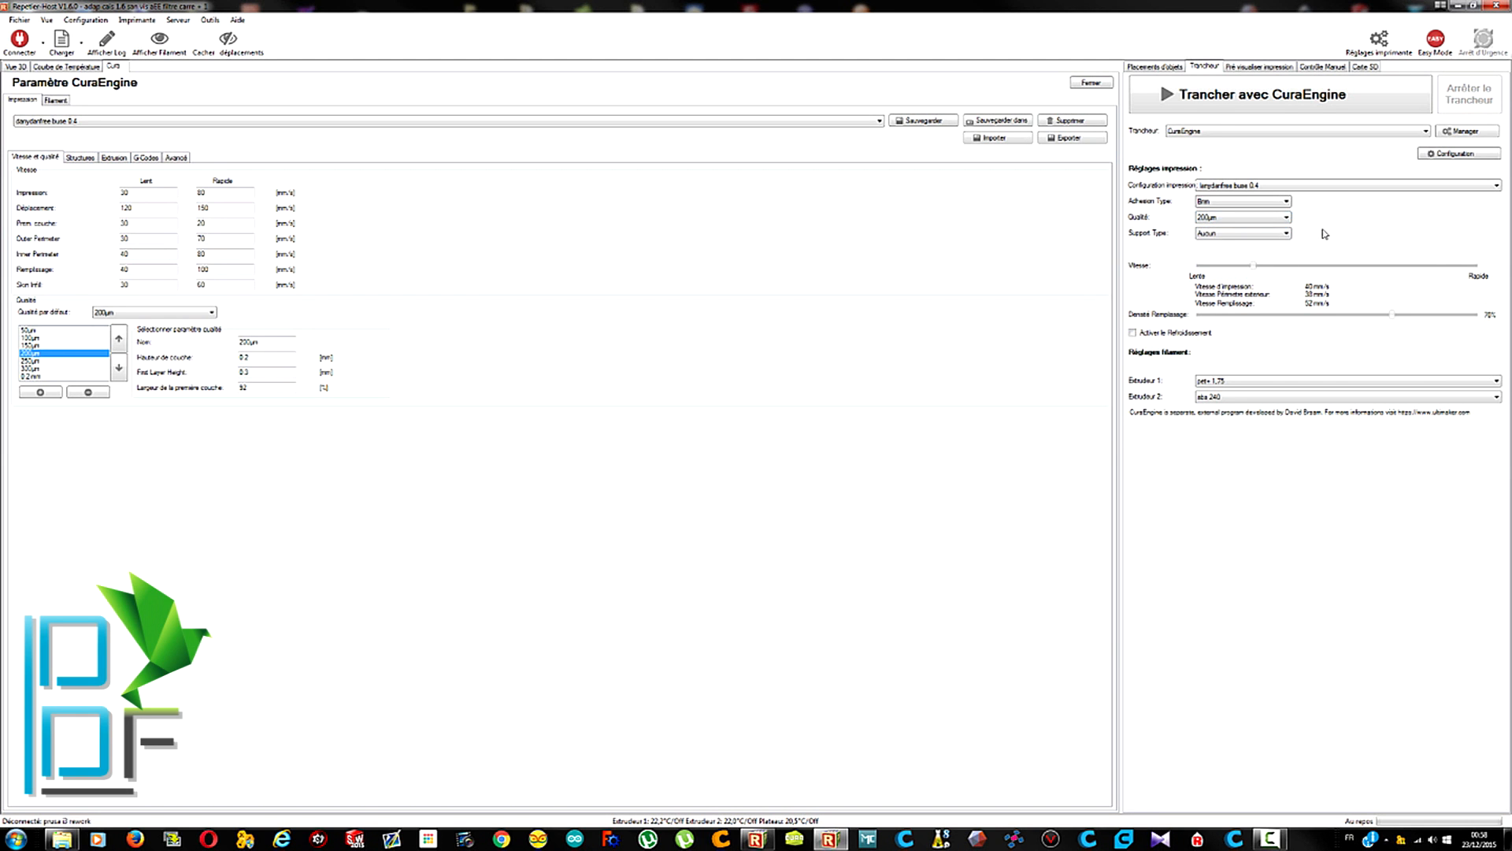
Set the infill overlap to 30% in the structure settings, save the profile and reslice the frames
left_click(82, 158)
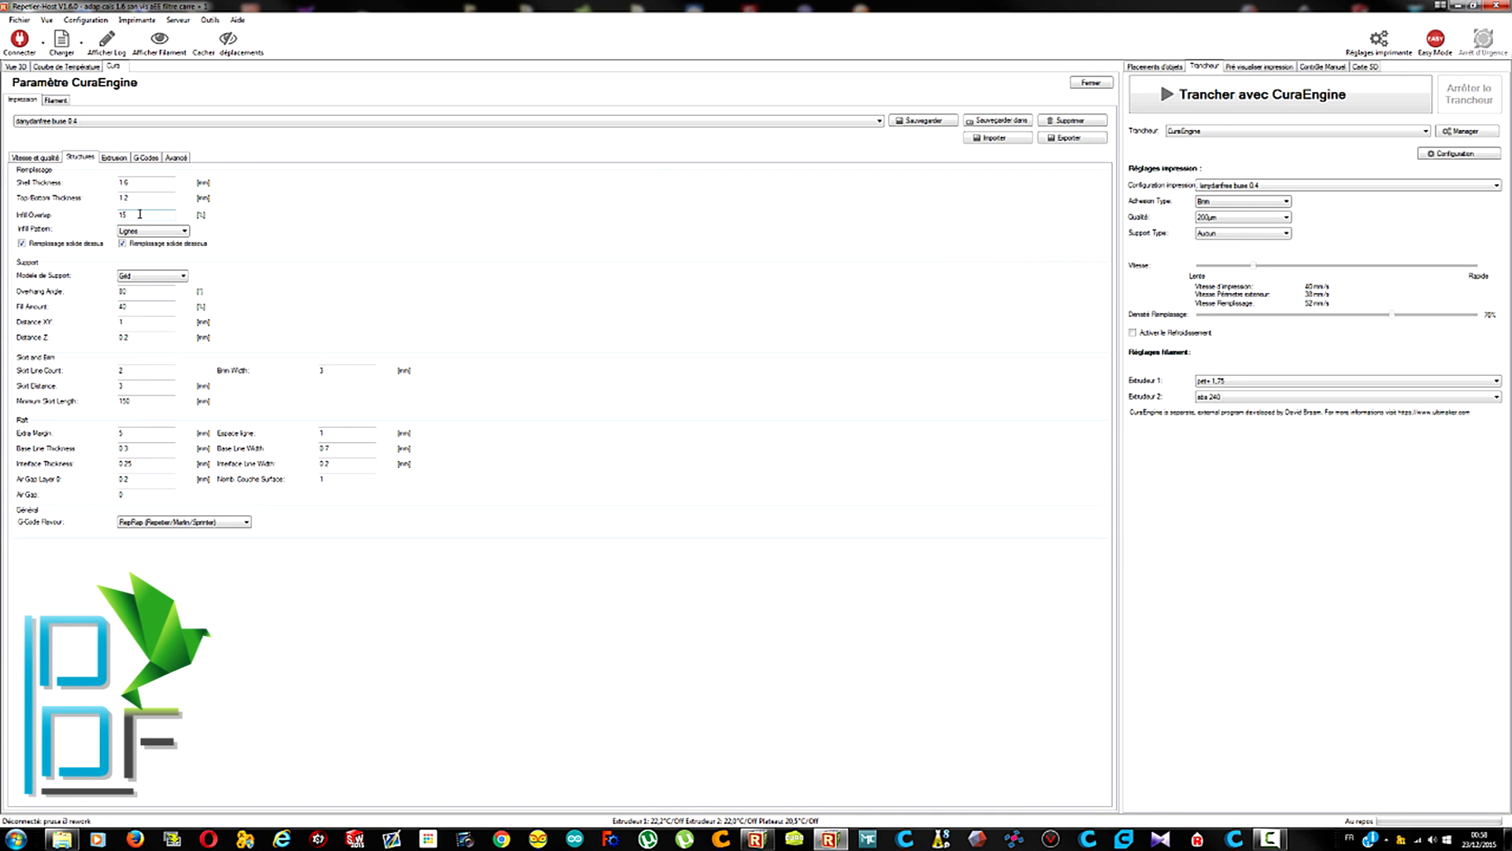
key("BackSpace")
type("8")
type("0")
left_click(923, 121)
left_click(1230, 103)
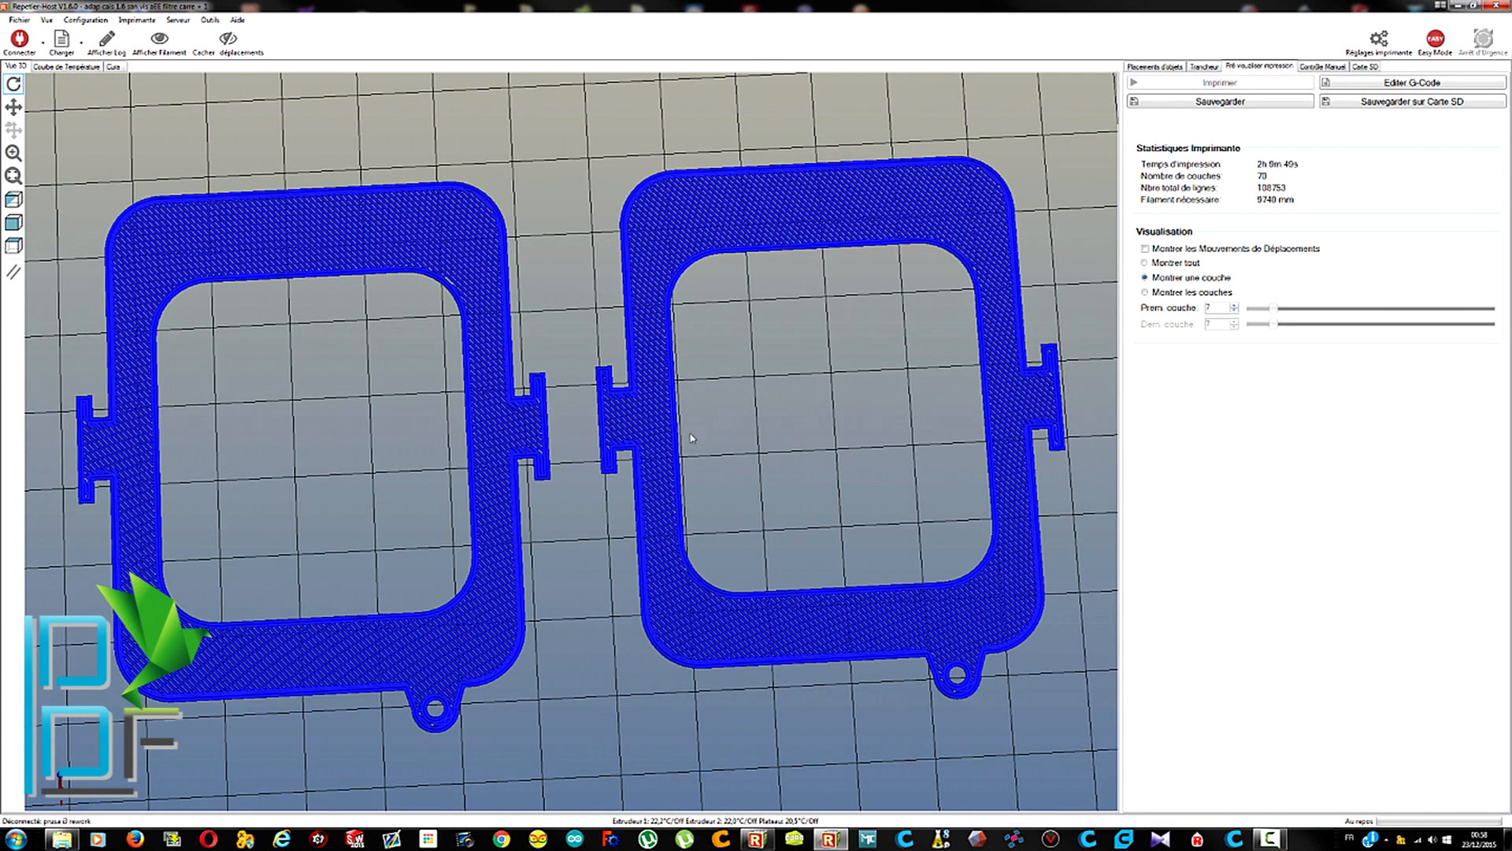
Examine the clips between the frames up close, stepping the preview down to layer 0 and back up to layer 6
scroll(672, 456, "up", 5)
scroll(722, 430, "down", 1)
scroll(645, 449, "up", 5)
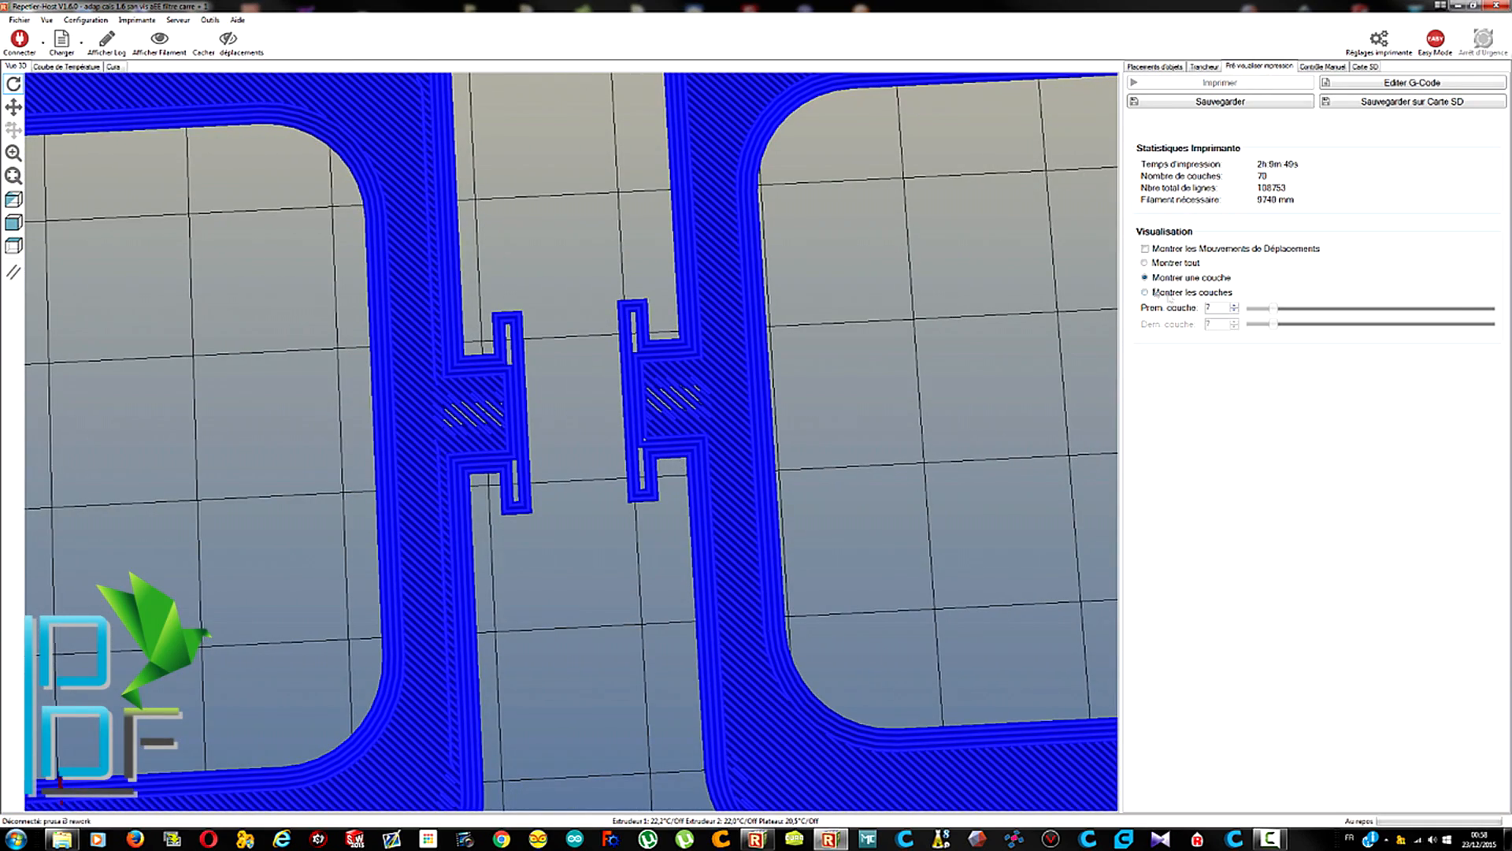
left_click(1235, 312)
left_click(1235, 312)
left_click(1236, 311)
left_click(1235, 311)
left_click(1235, 311)
left_click(1235, 310)
left_click(1235, 310)
left_click(1235, 306)
left_click(1235, 306)
scroll(776, 473, "down", 1)
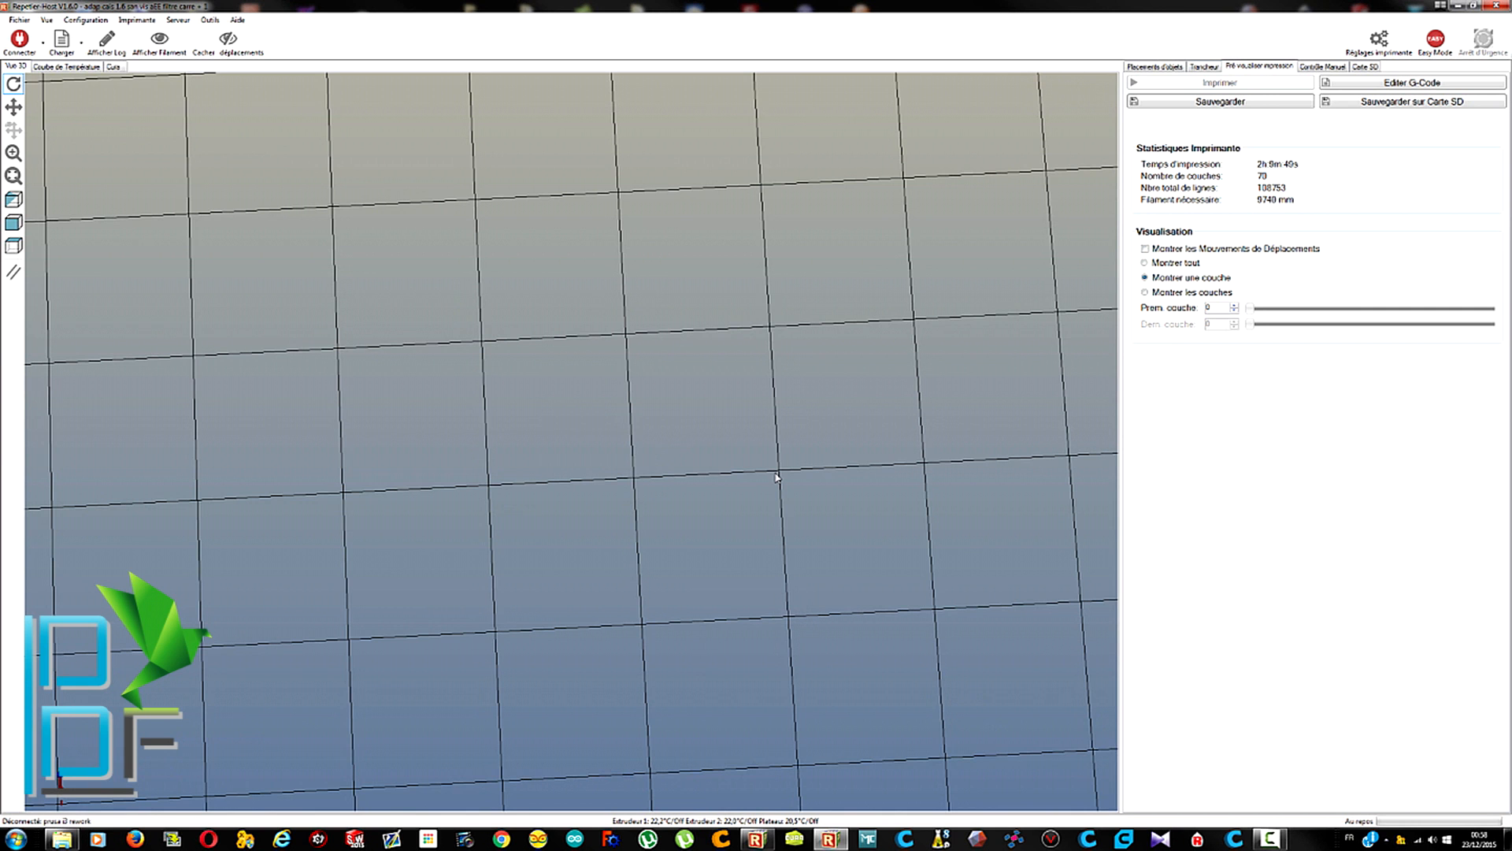
scroll(775, 475, "up", 6)
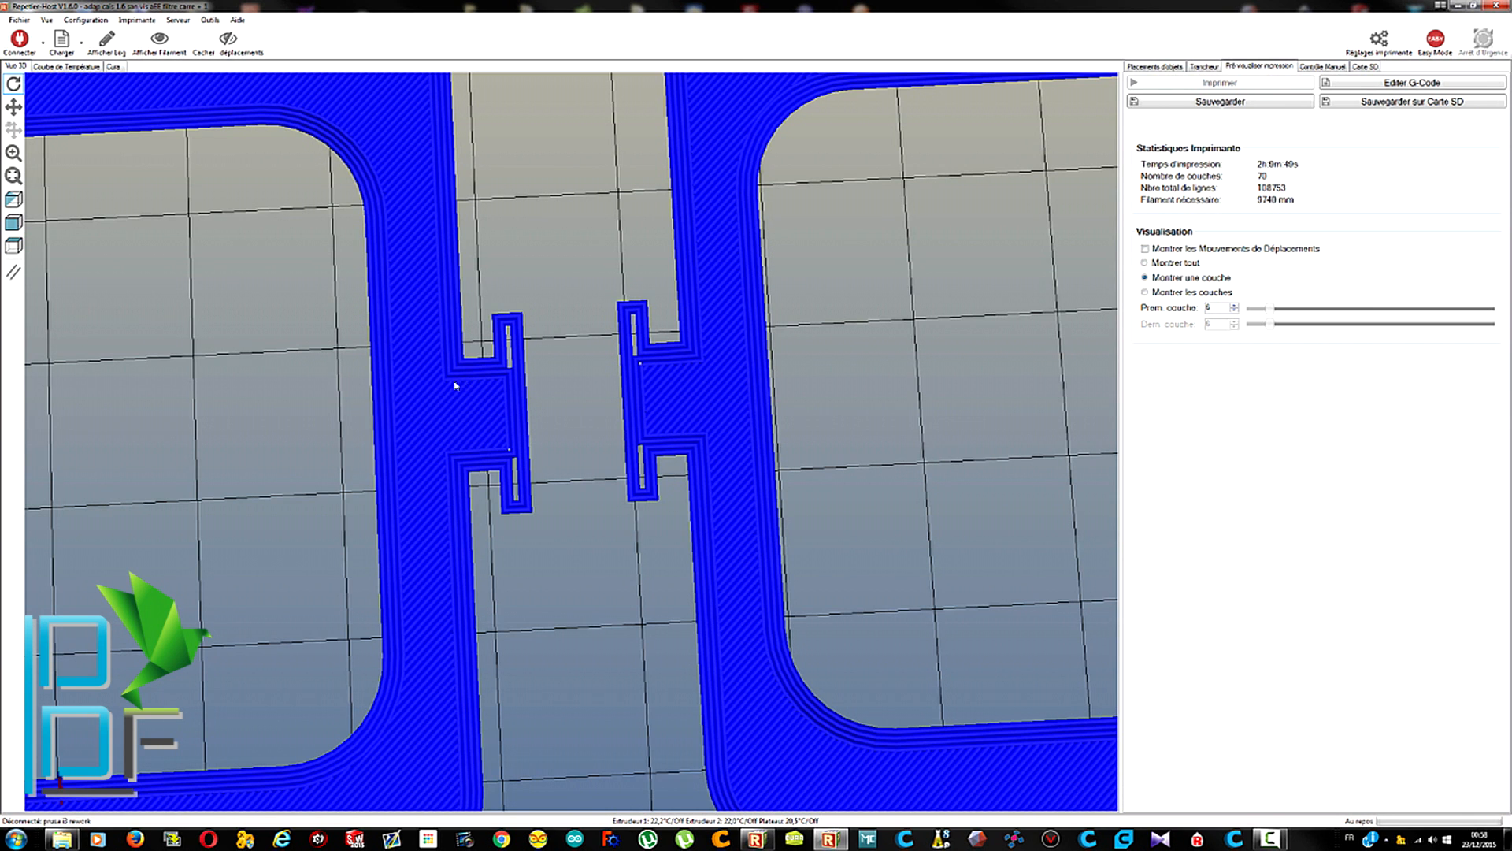
Return to the CuraEngine structure settings, set the infill overlap back to 15% and save the profile
left_click(1204, 67)
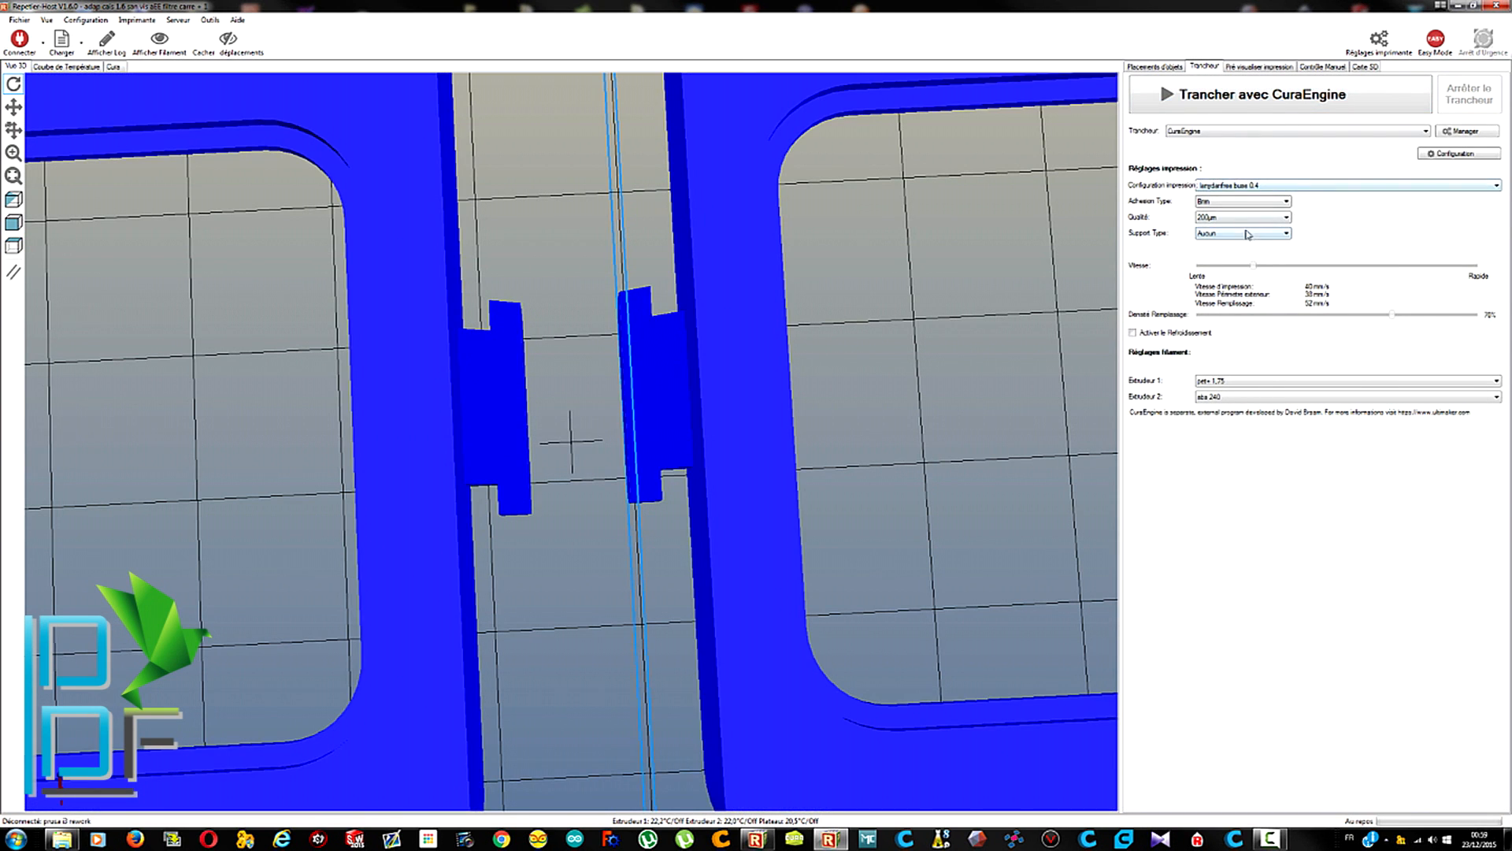
left_click(1440, 154)
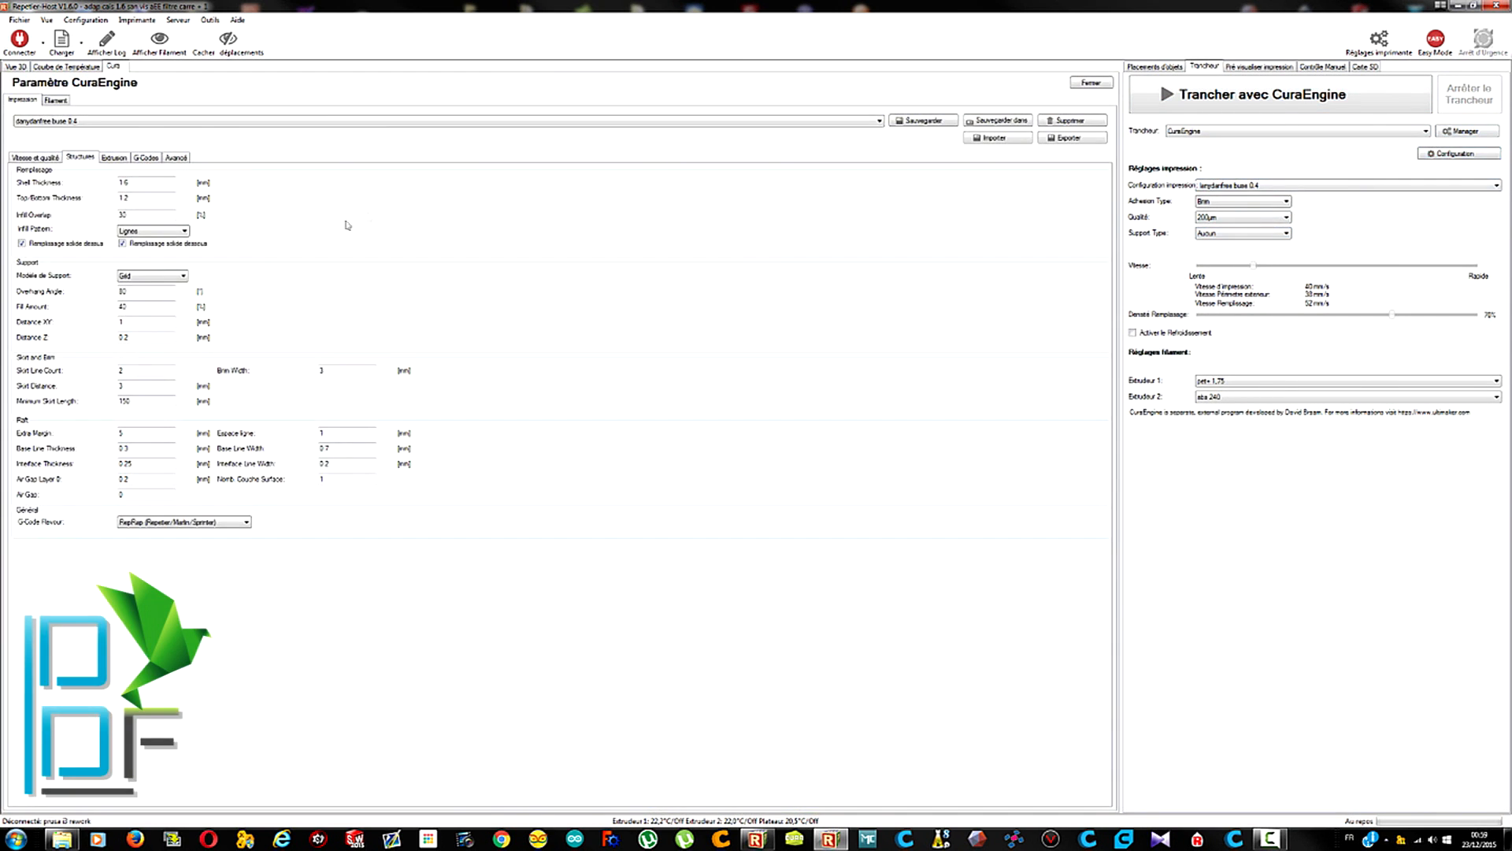
left_click(145, 215)
key("BackSpace")
key("BackSpace")
type("1")
left_click(918, 120)
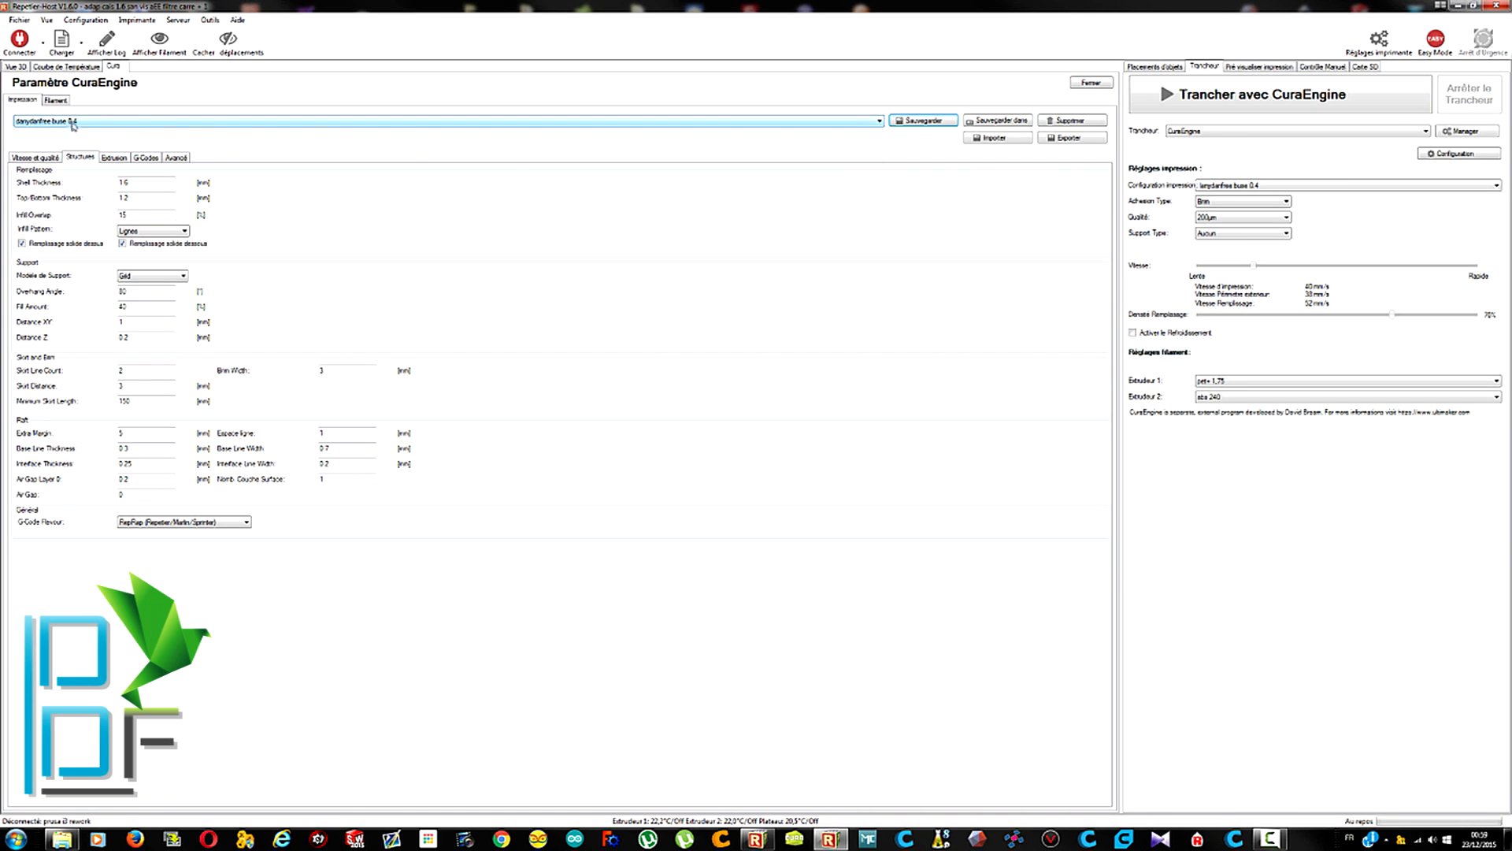
Keep the current buse 0.4 print configuration, reslice the frames and inspect the infill-to-perimeter joints at the clips up close
left_click(1253, 186)
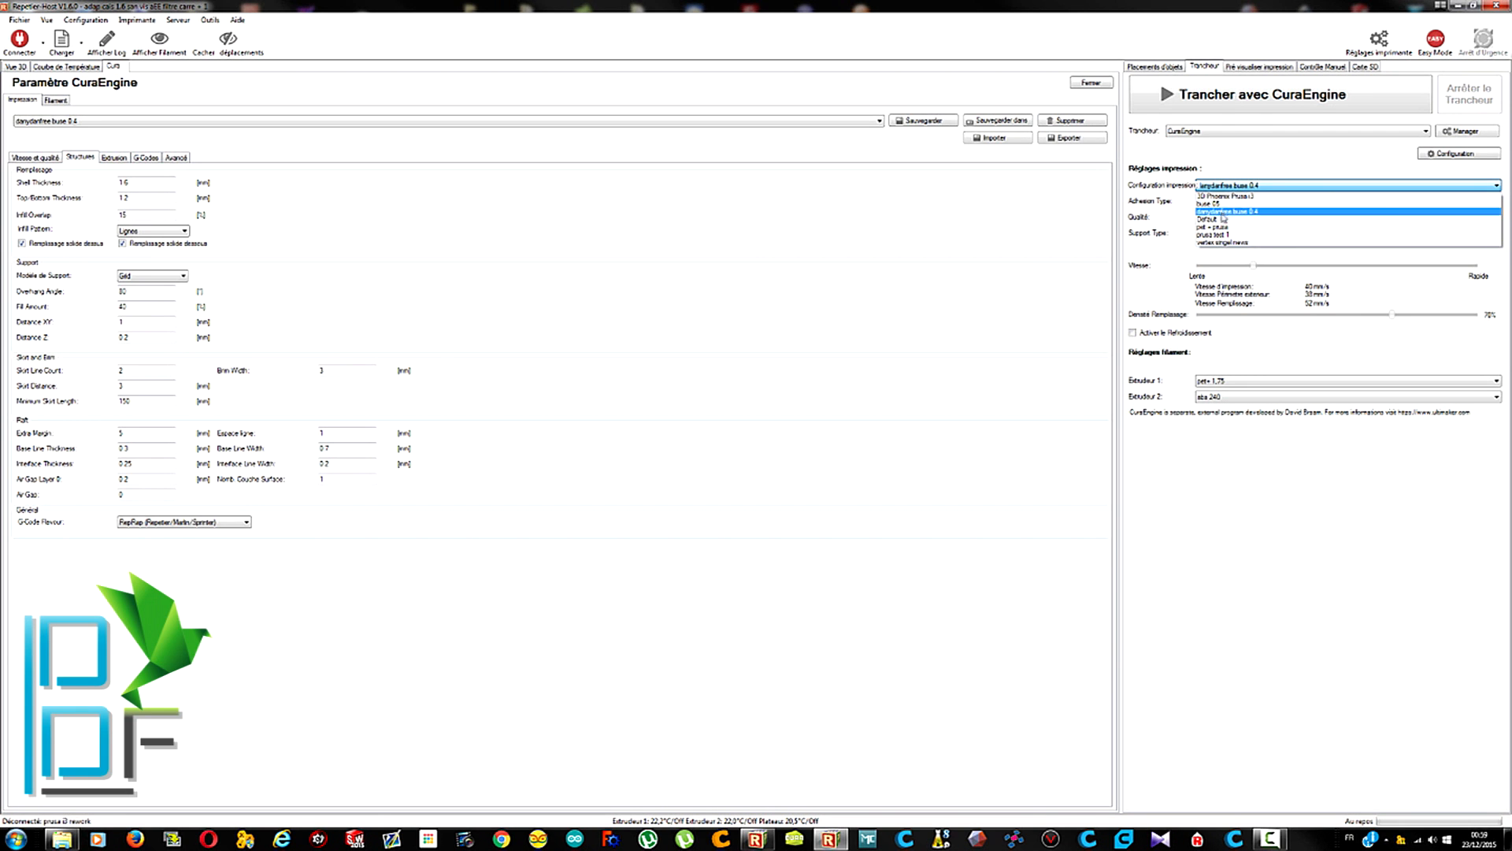
left_click(1233, 211)
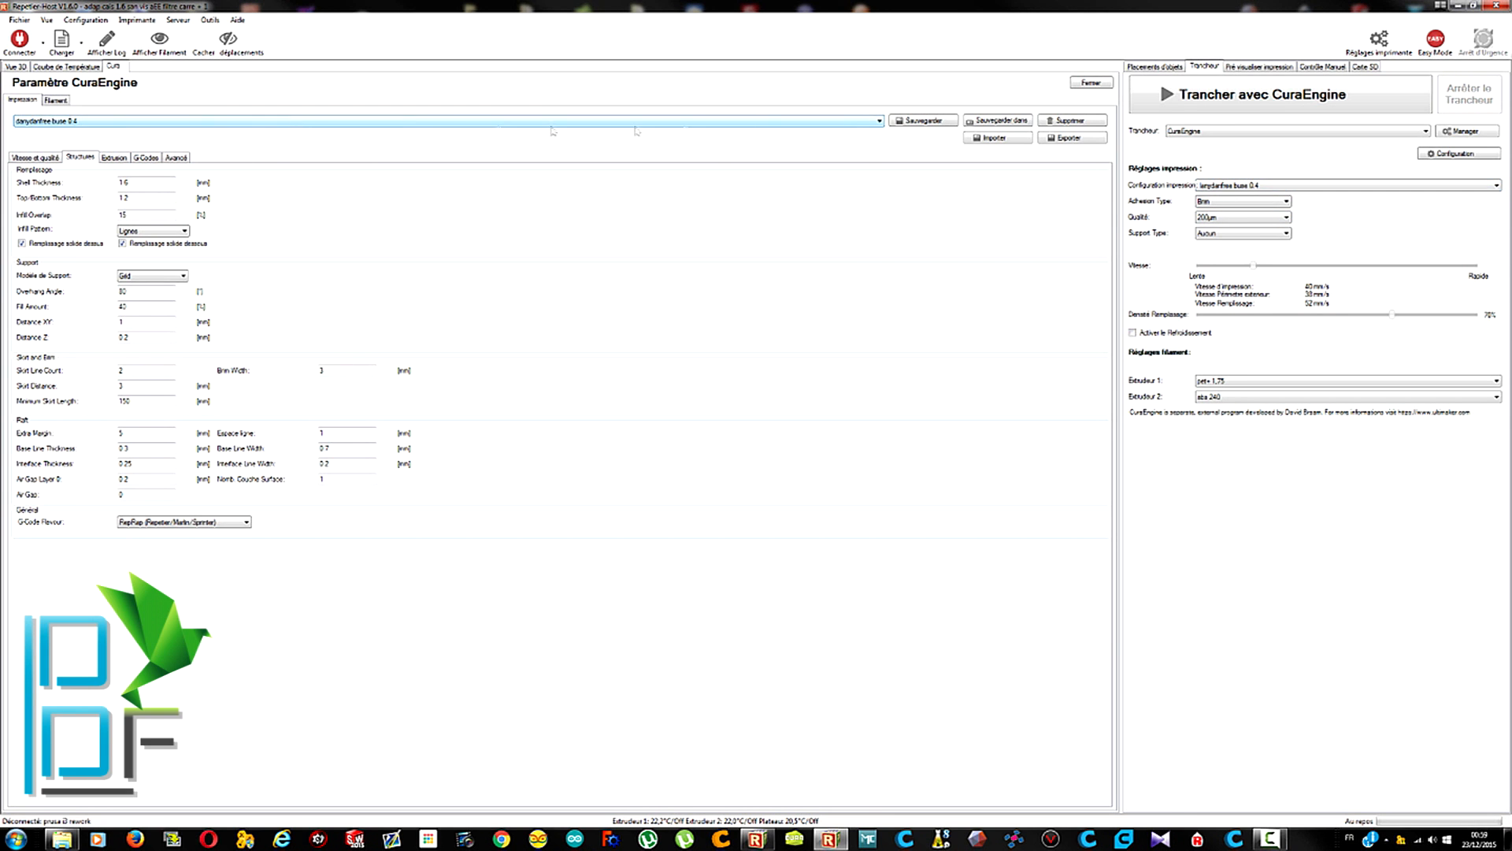
left_click(1156, 112)
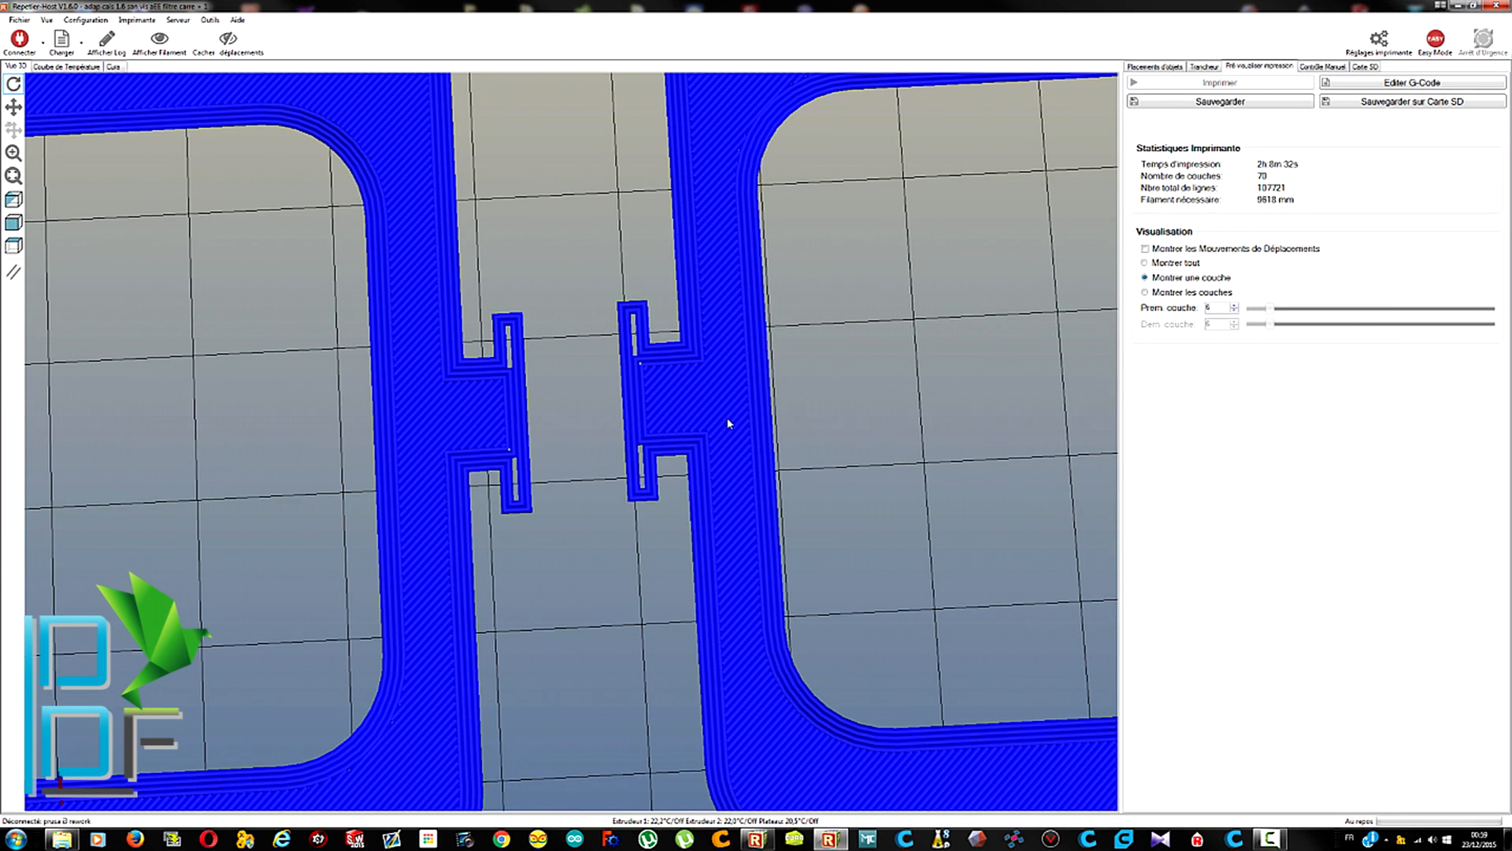
scroll(726, 422, "up", 5)
left_click_drag(330, 416, 442, 414)
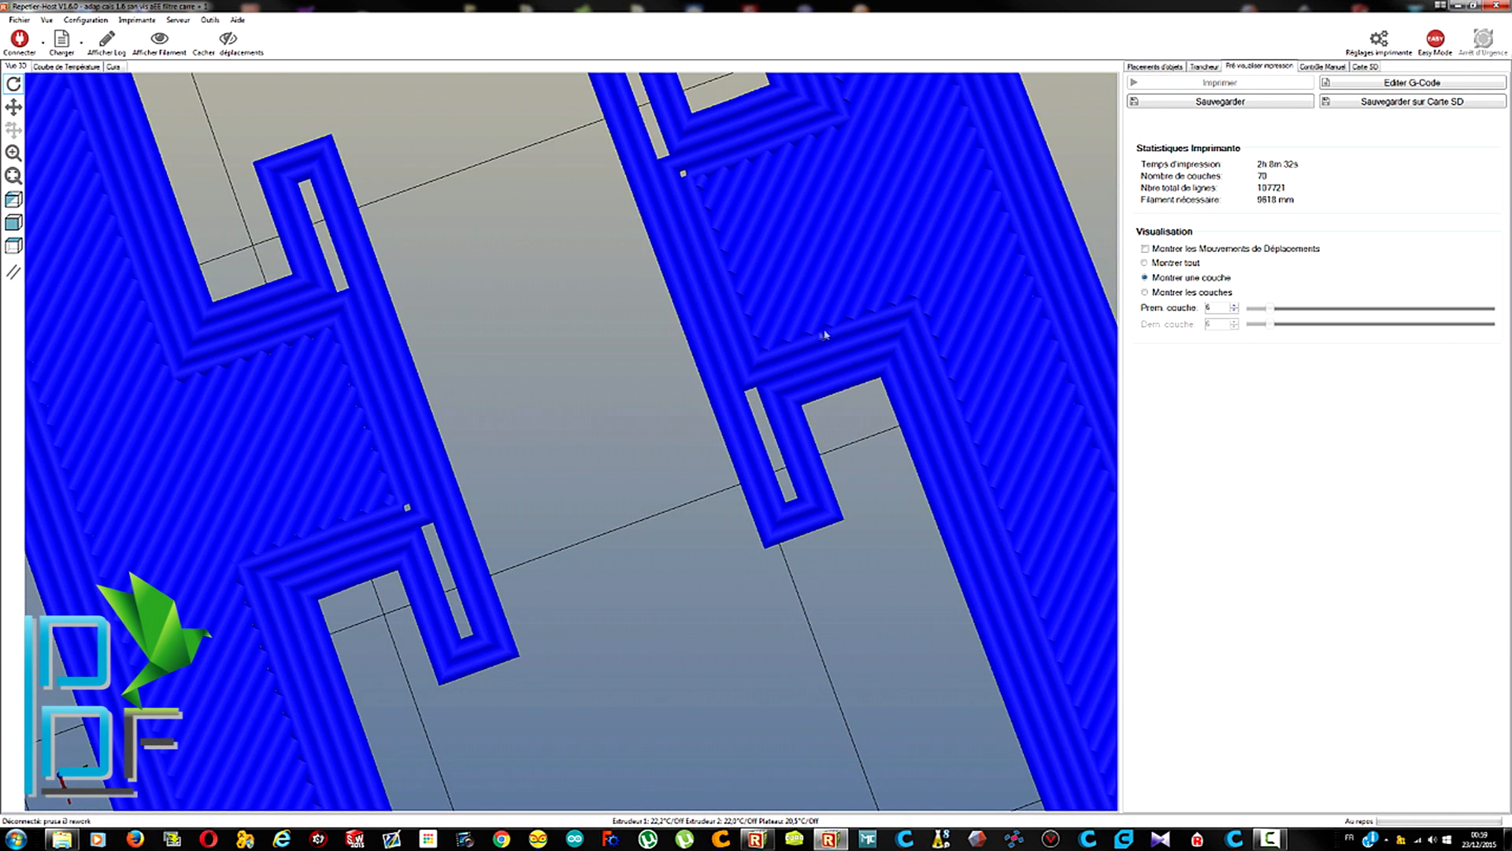
Set the infill overlap to 30% again, save the profile, and reslice the frames to compare the toolpaths at the clips
left_click(1206, 68)
left_click(1444, 154)
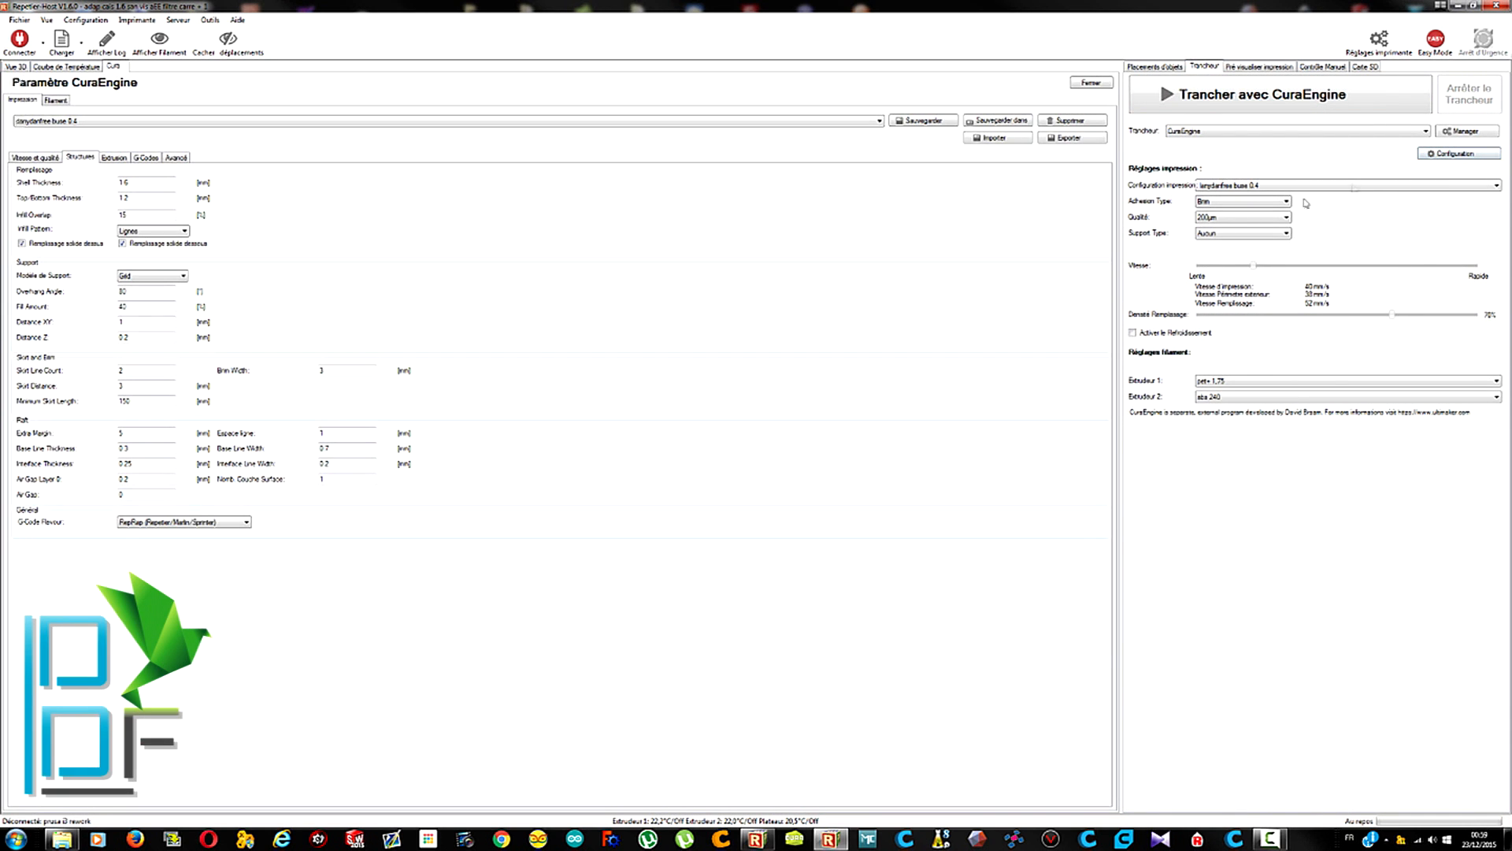
key("BackSpace")
type("30")
left_click(934, 121)
left_click(1211, 107)
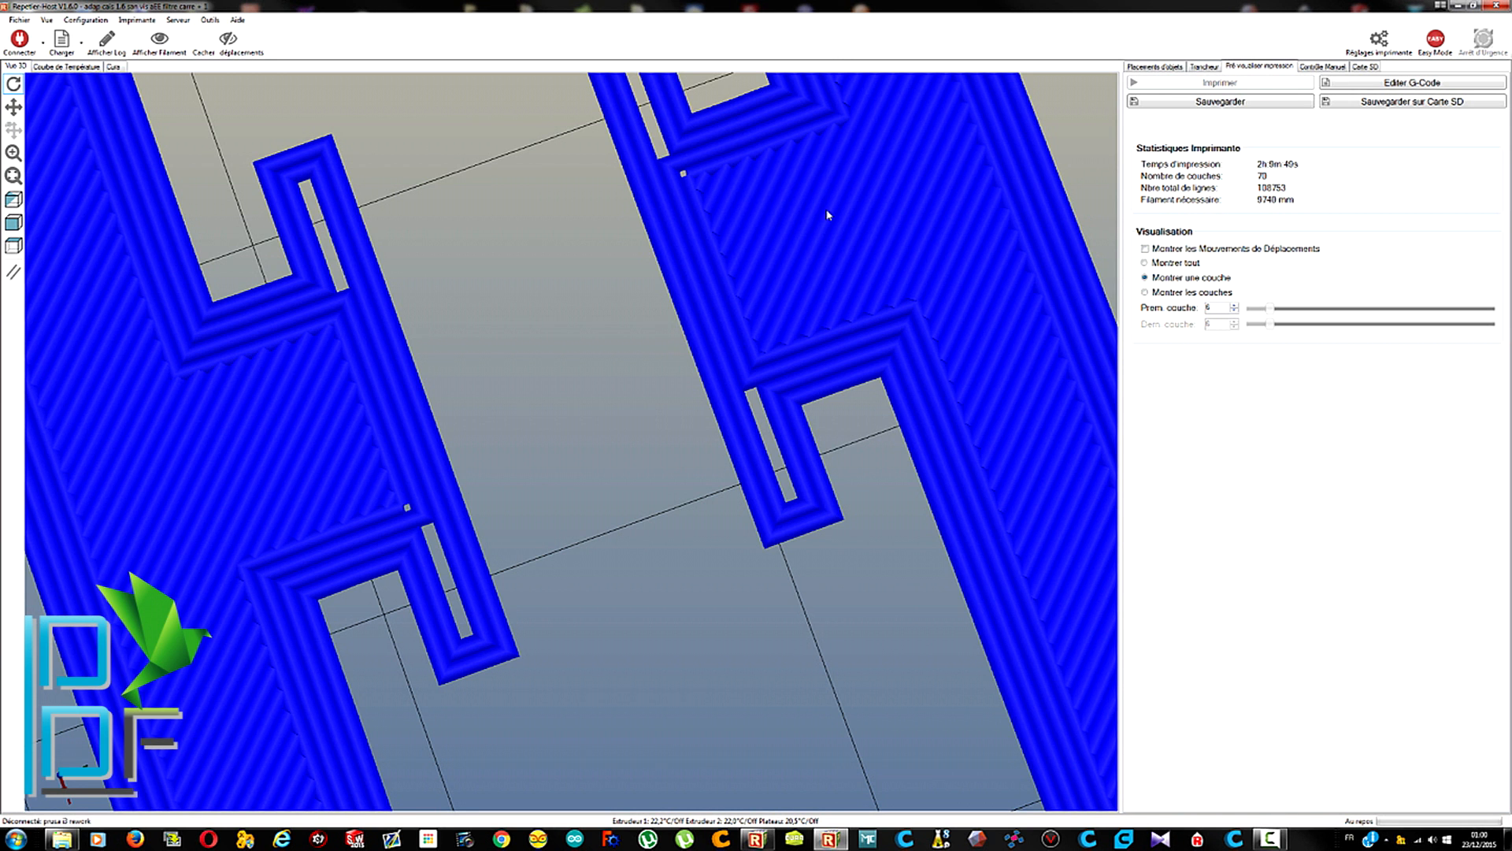
scroll(828, 215, "up", 1)
scroll(827, 215, "down", 3)
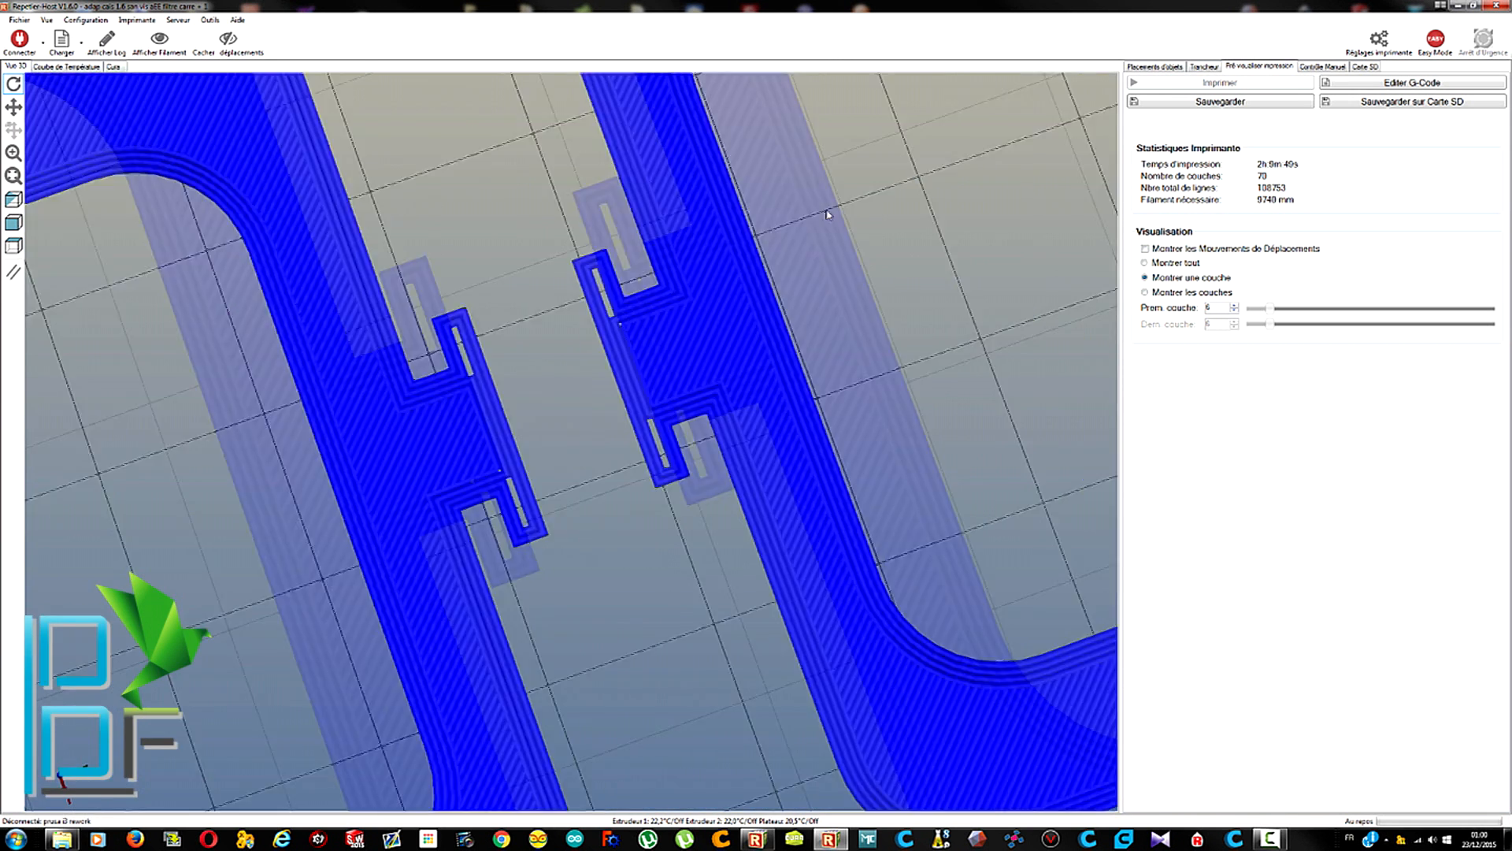
Step the single-layer preview up from layer 6 to layer 13 and examine the frame walls and clips for unfilled gaps
left_click(1234, 307)
left_click(1235, 306)
left_click(1234, 306)
left_click(1234, 307)
left_click(1234, 306)
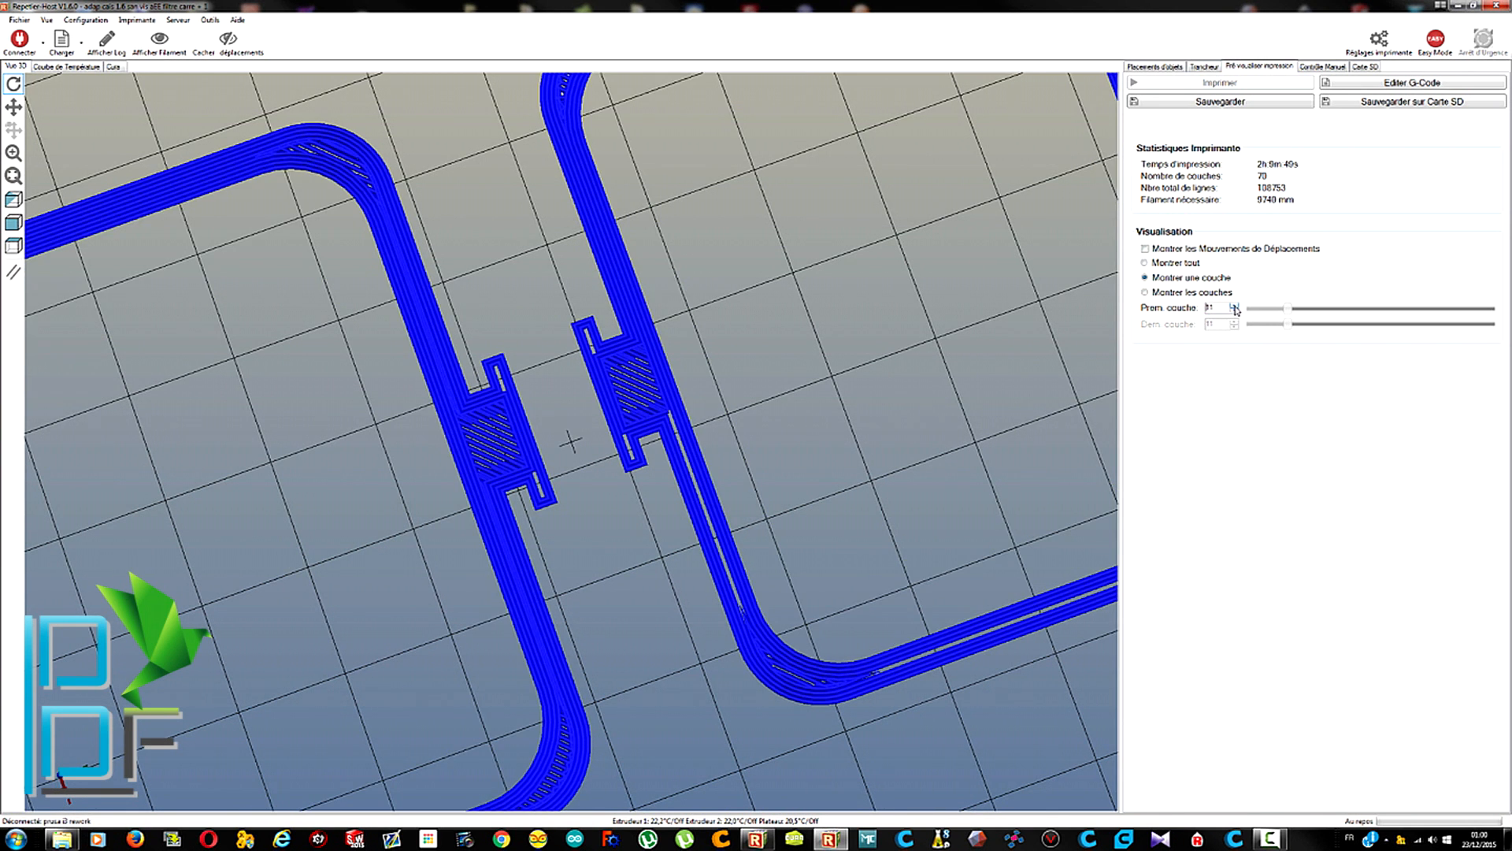
left_click(1234, 307)
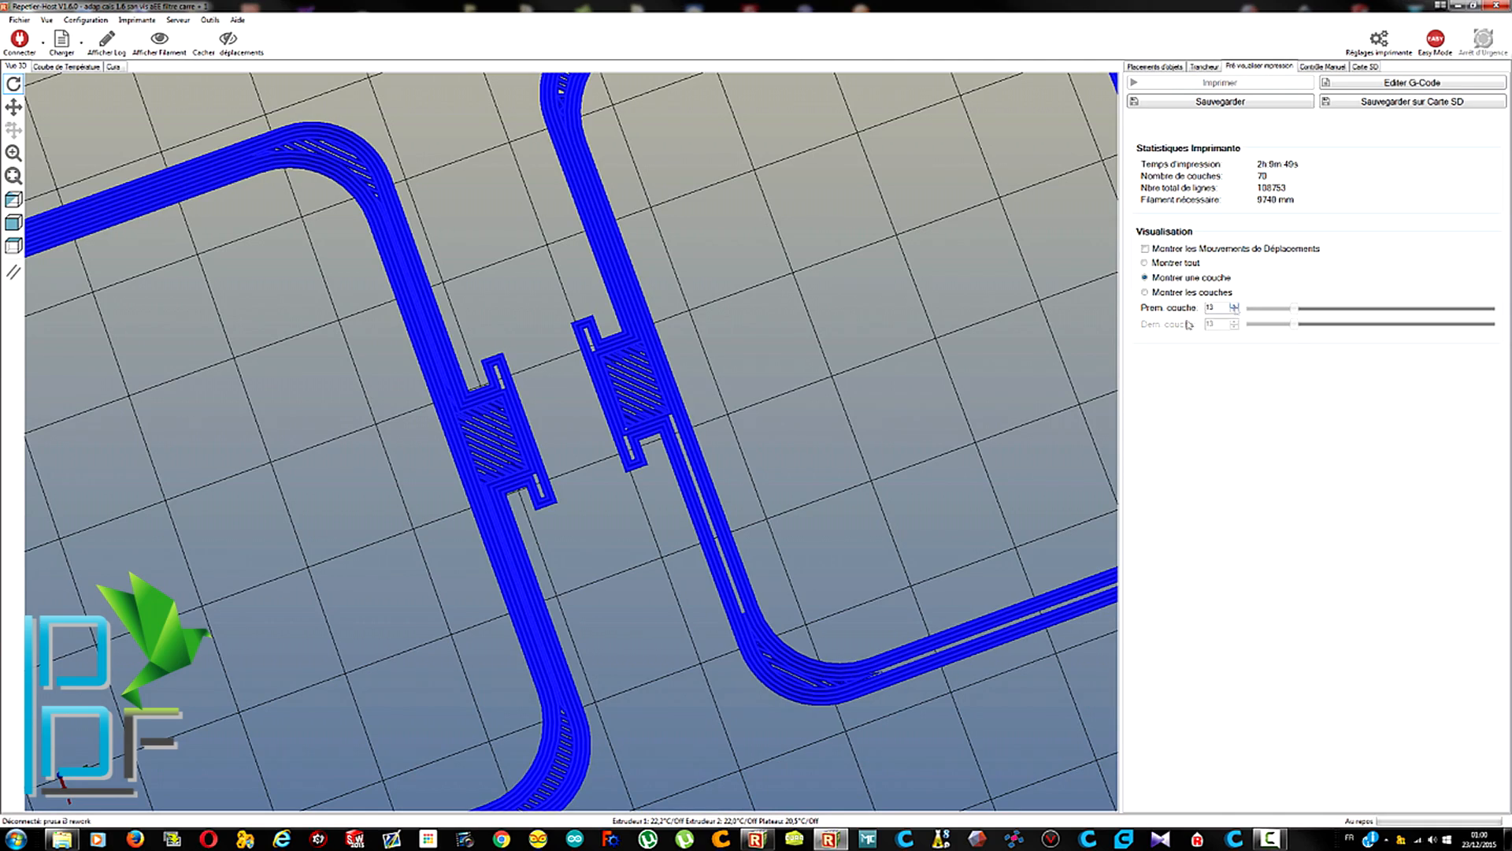
scroll(903, 457, "down", 5)
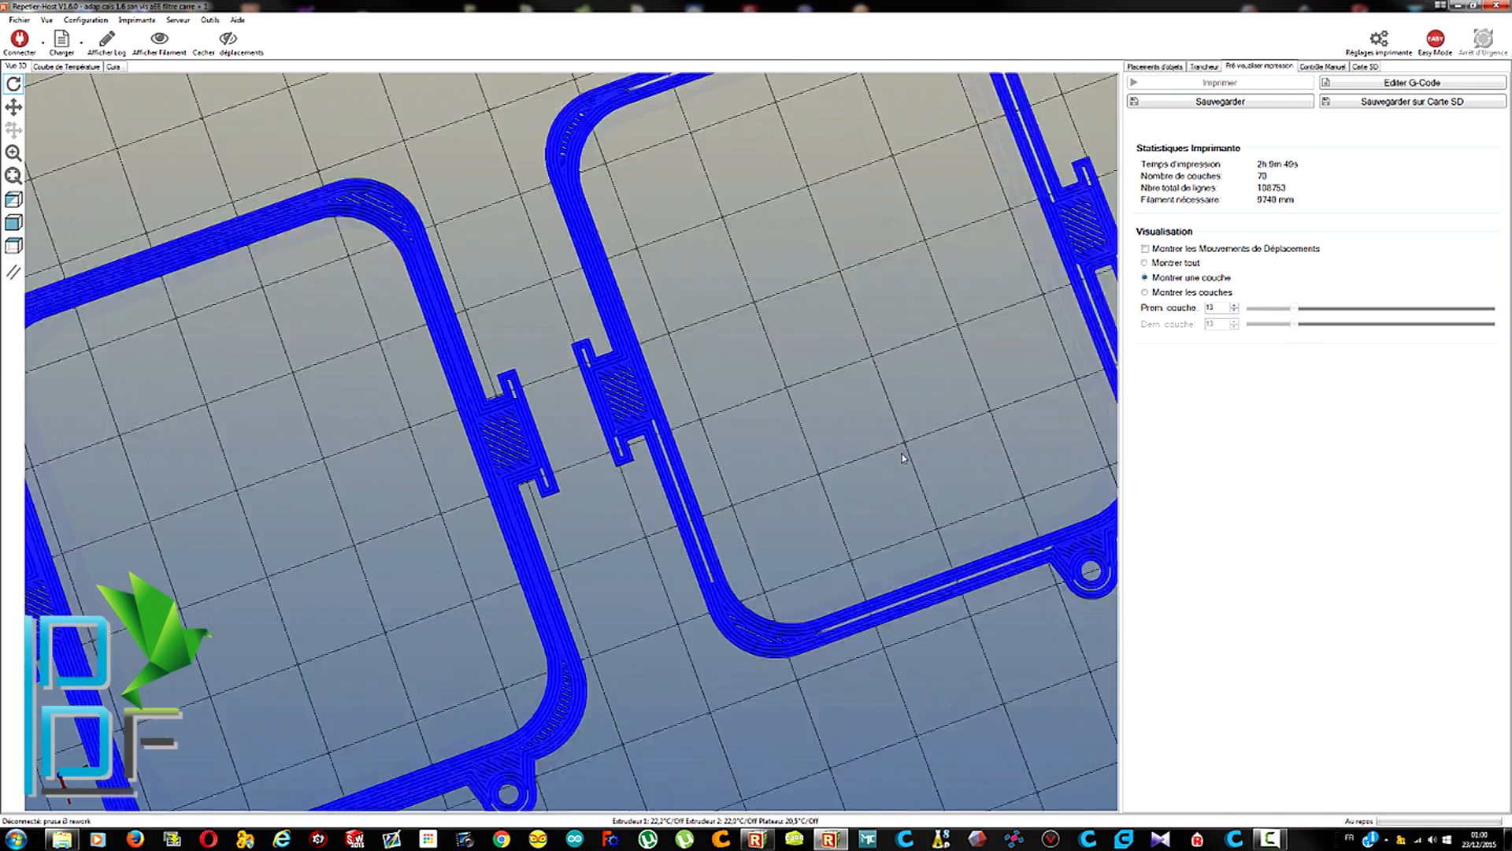
left_click_drag(886, 484, 740, 81)
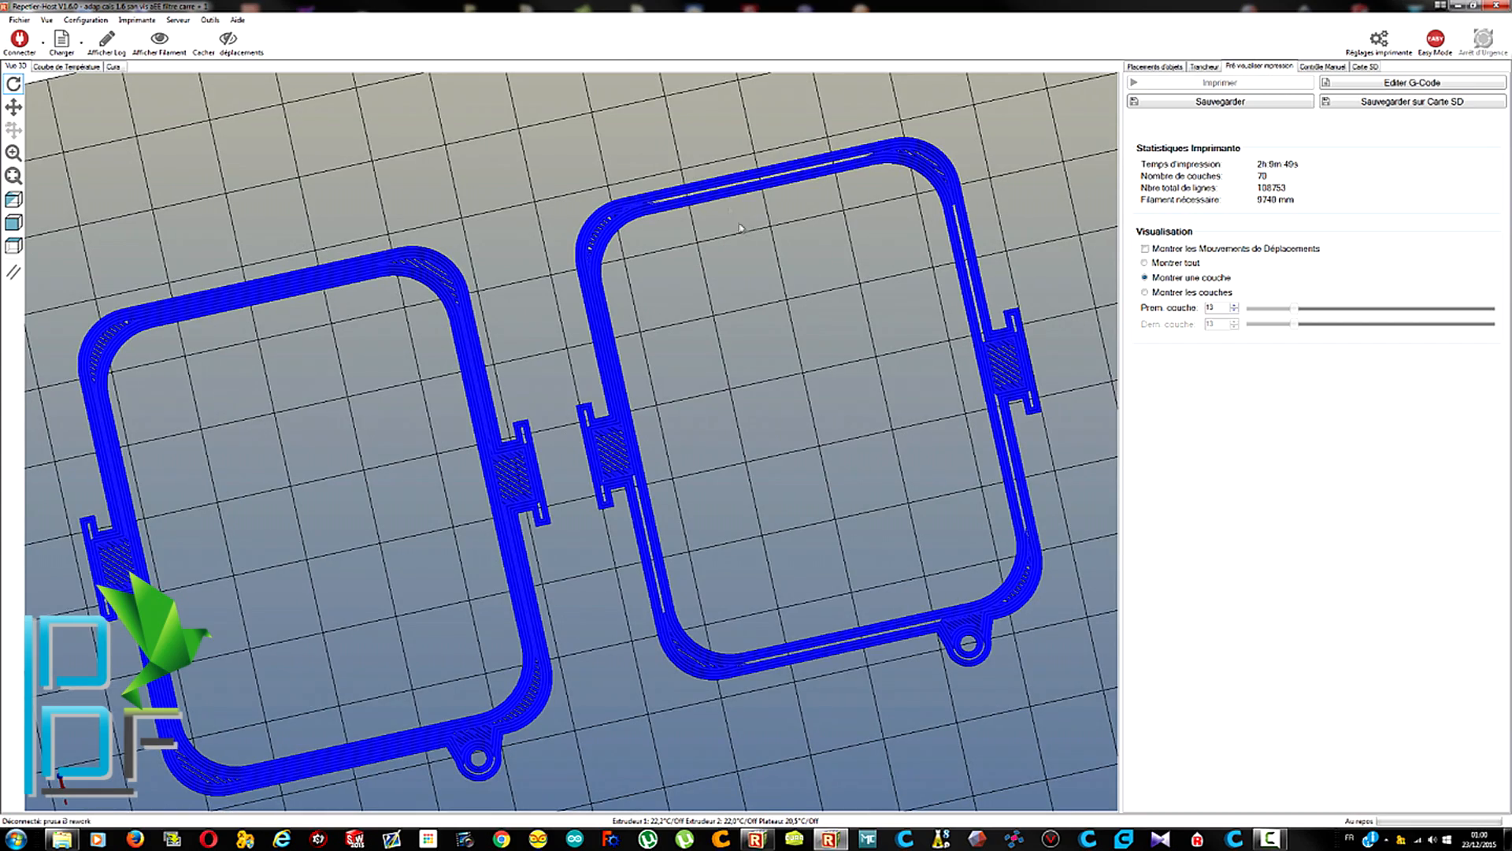
scroll(686, 583, "up", 5)
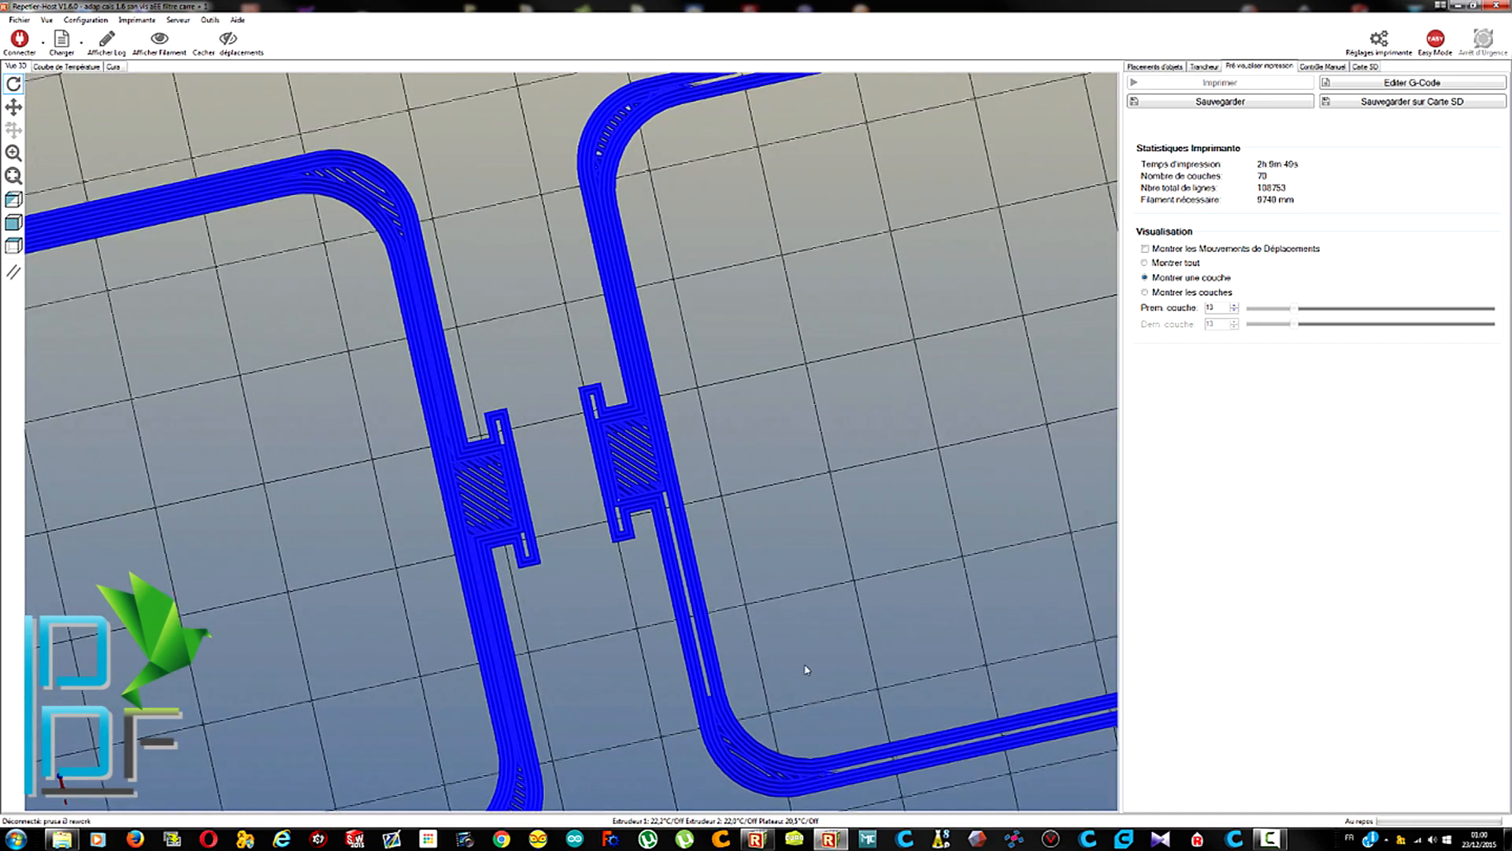
scroll(693, 618, "down", 5)
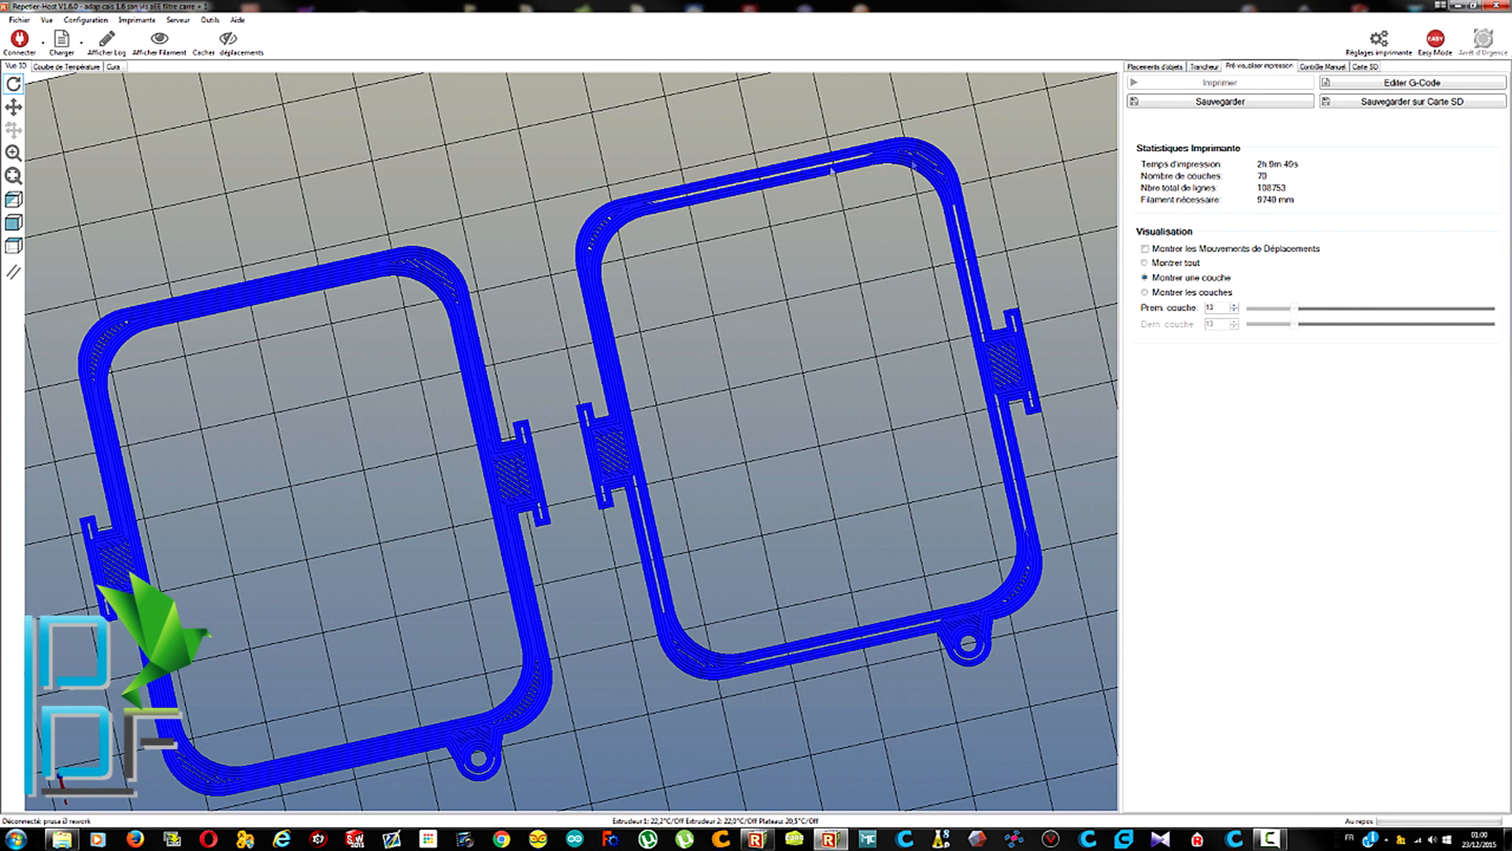
Set the infill overlap back to 15% in the CuraEngine structure settings, save the profile and reslice the frames
left_click(1204, 67)
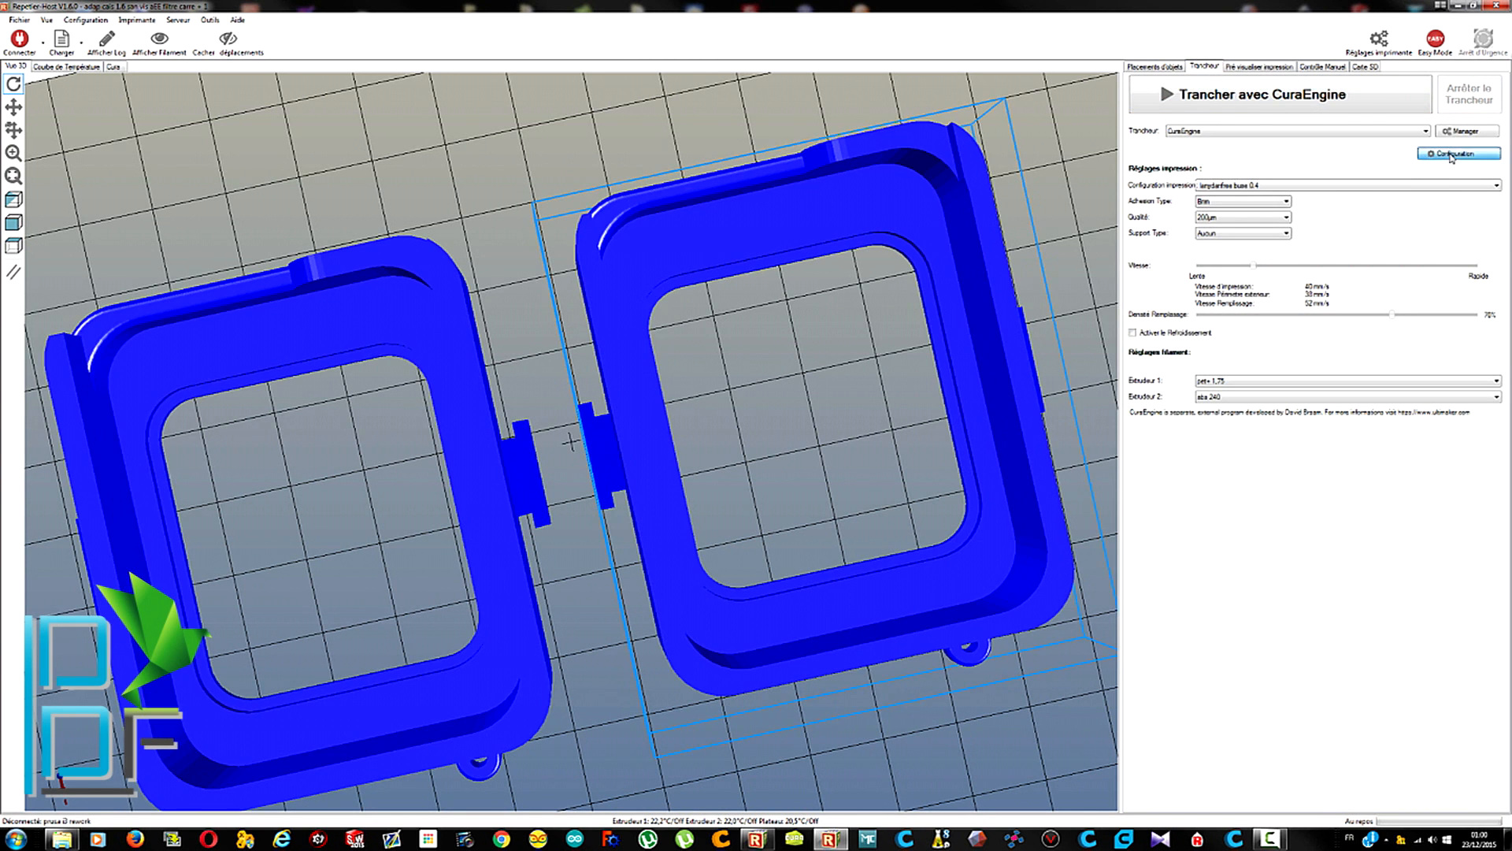
left_click(1452, 154)
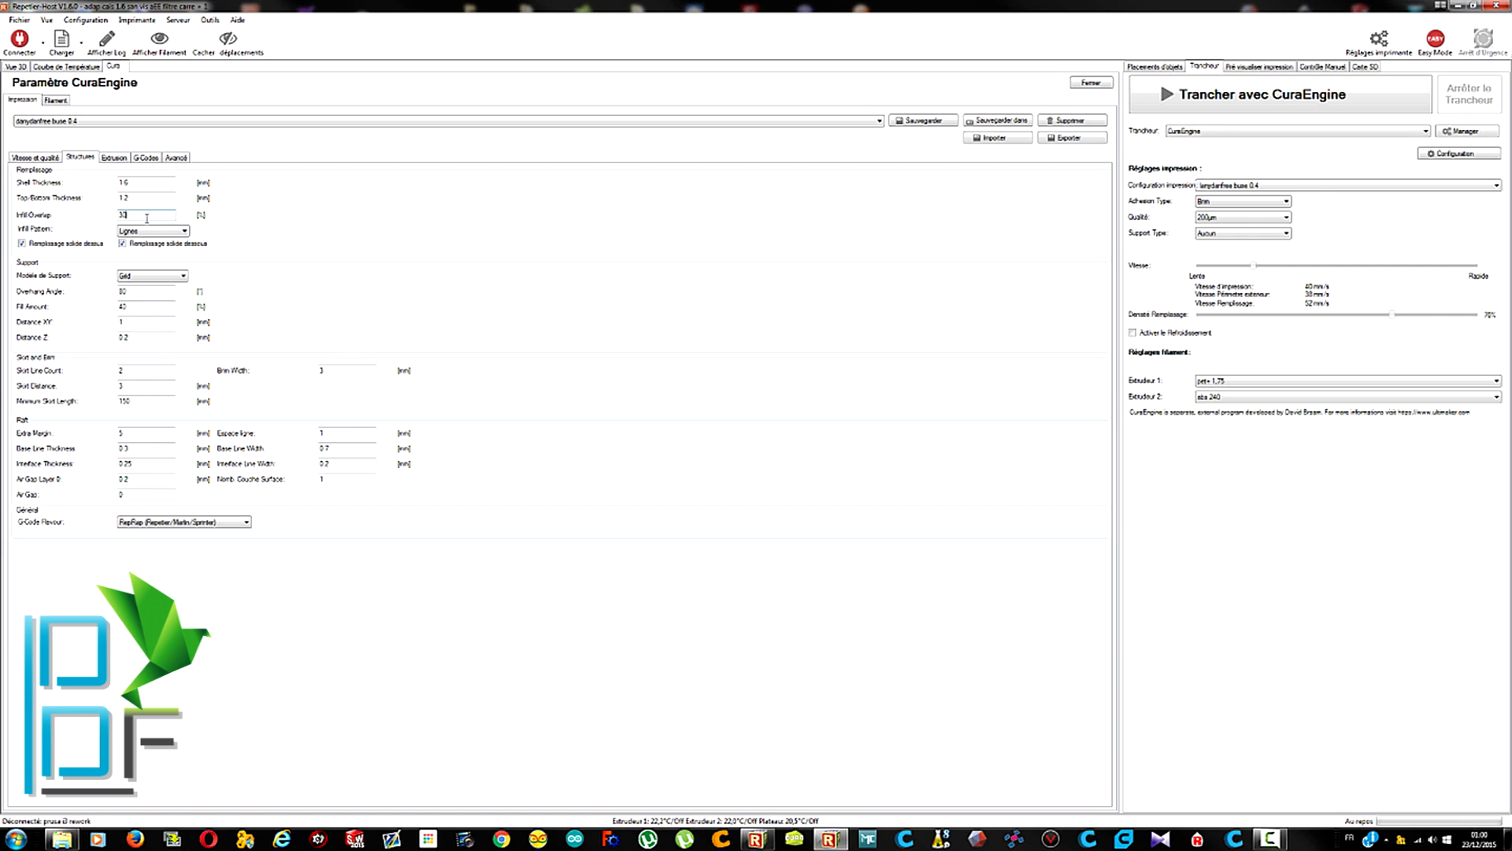
key("BackSpace")
key("BackSpace")
type("15")
left_click(940, 123)
left_click(1219, 101)
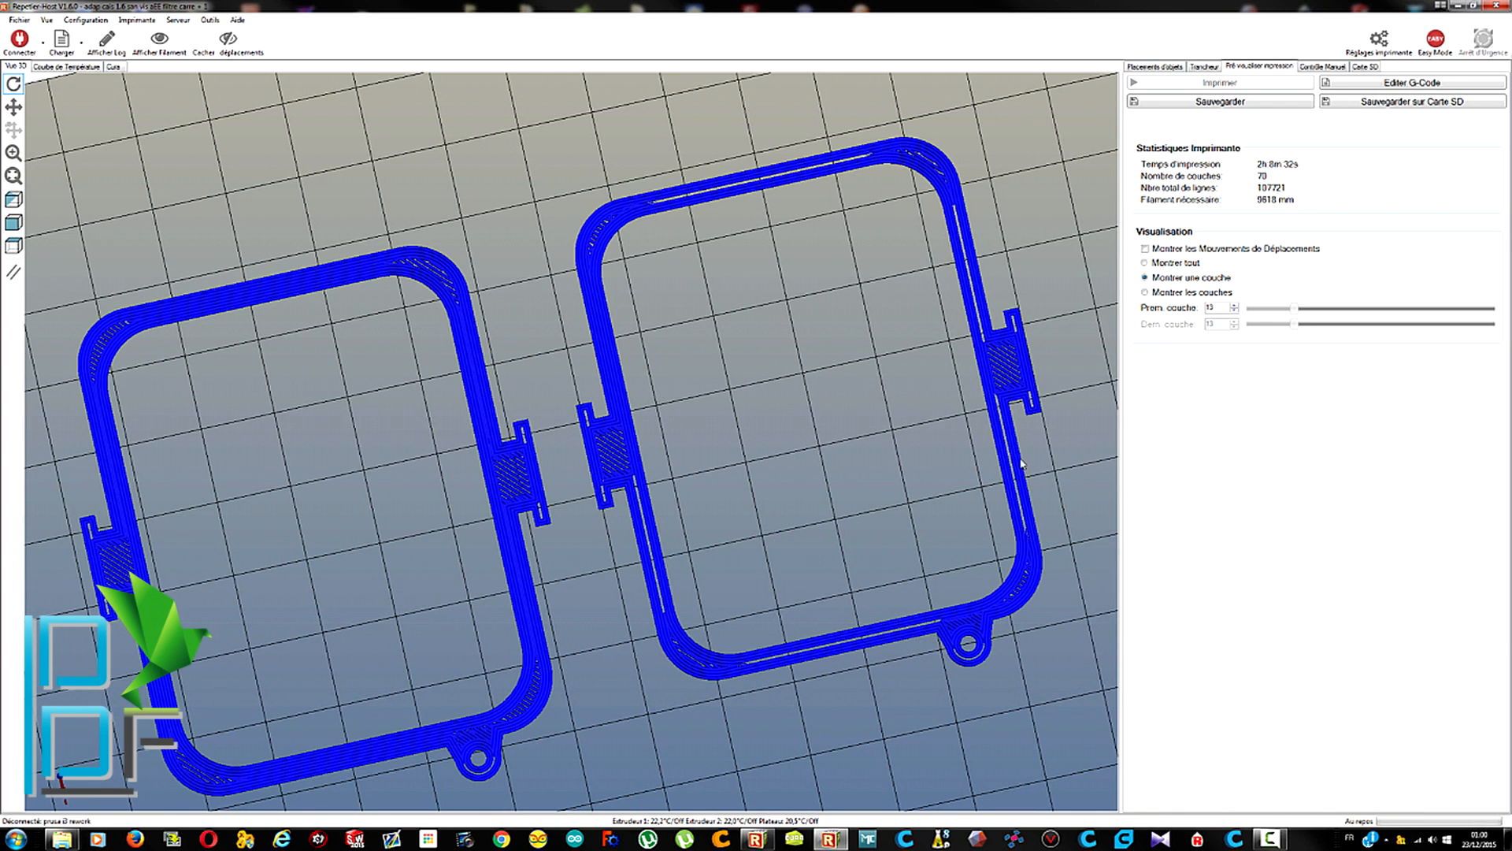
Set the shell thickness to 1.4 mm, save the profile, reslice, and inspect the frame walls and clips at layer 13
left_click(1206, 68)
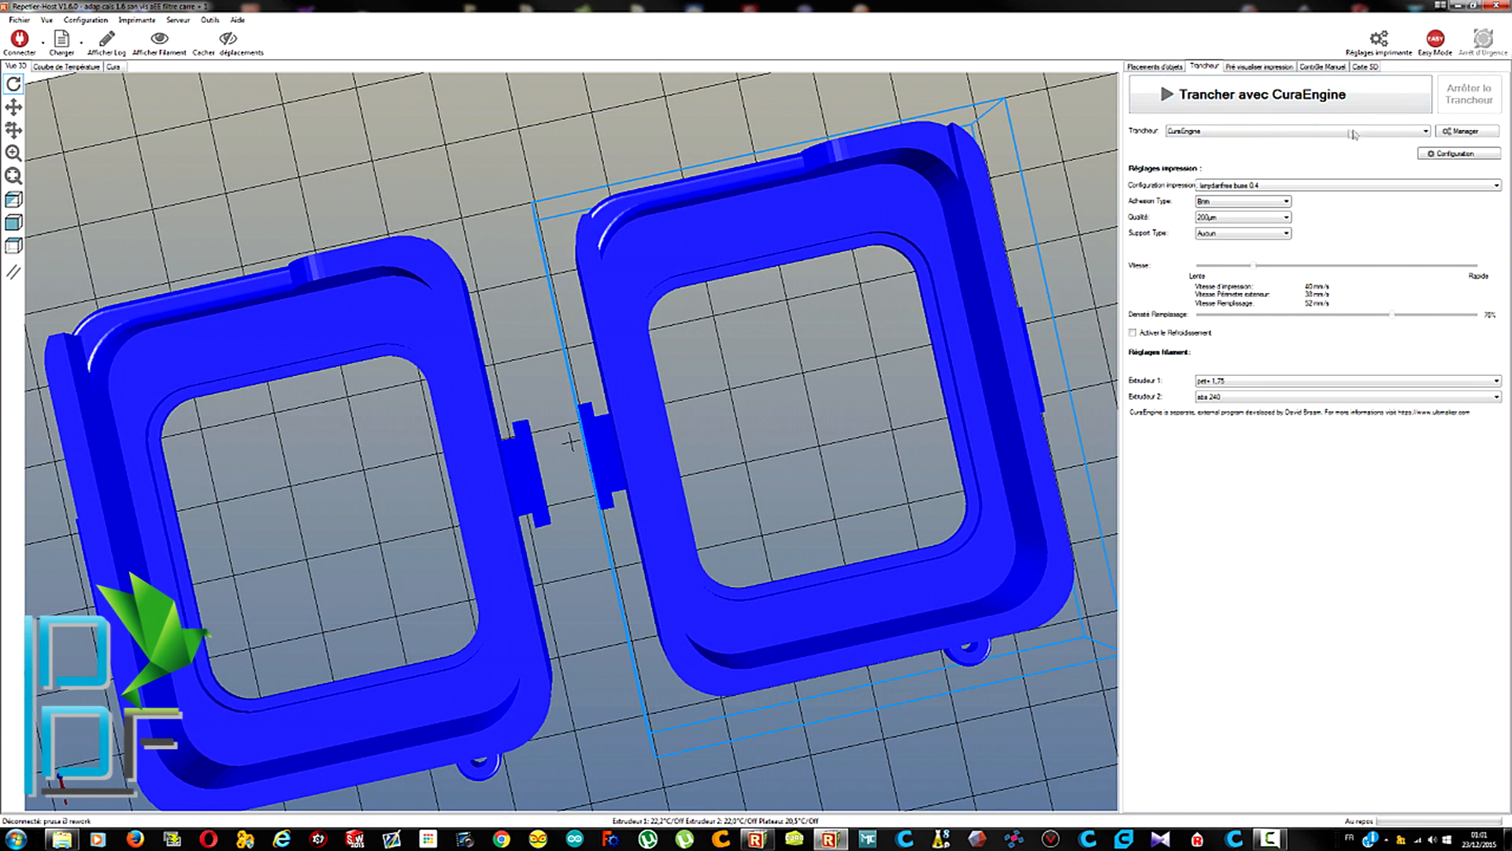
left_click(1451, 155)
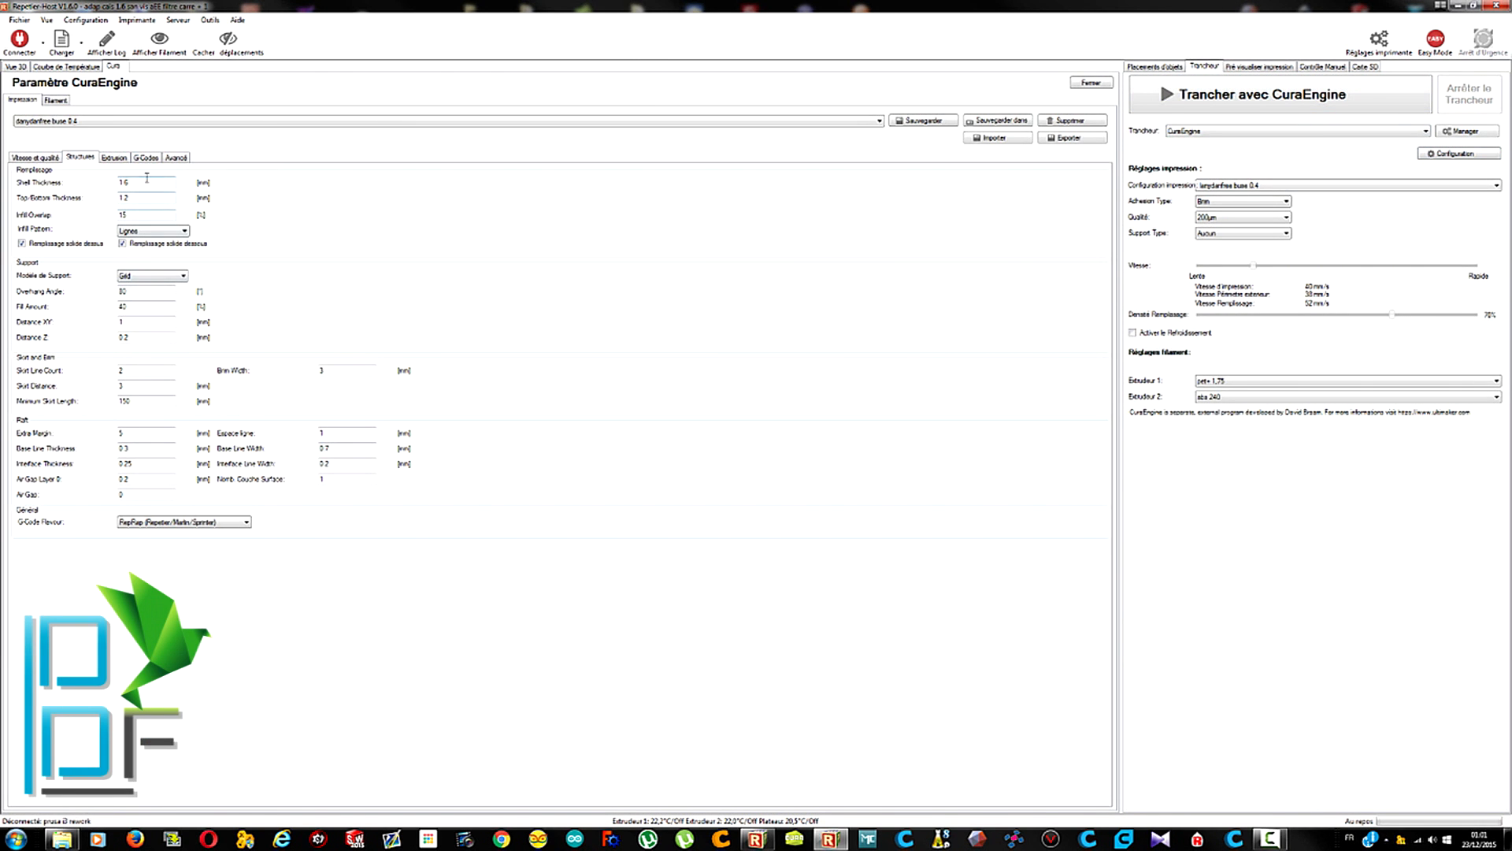
left_click(146, 182)
left_click(923, 124)
left_click(1246, 90)
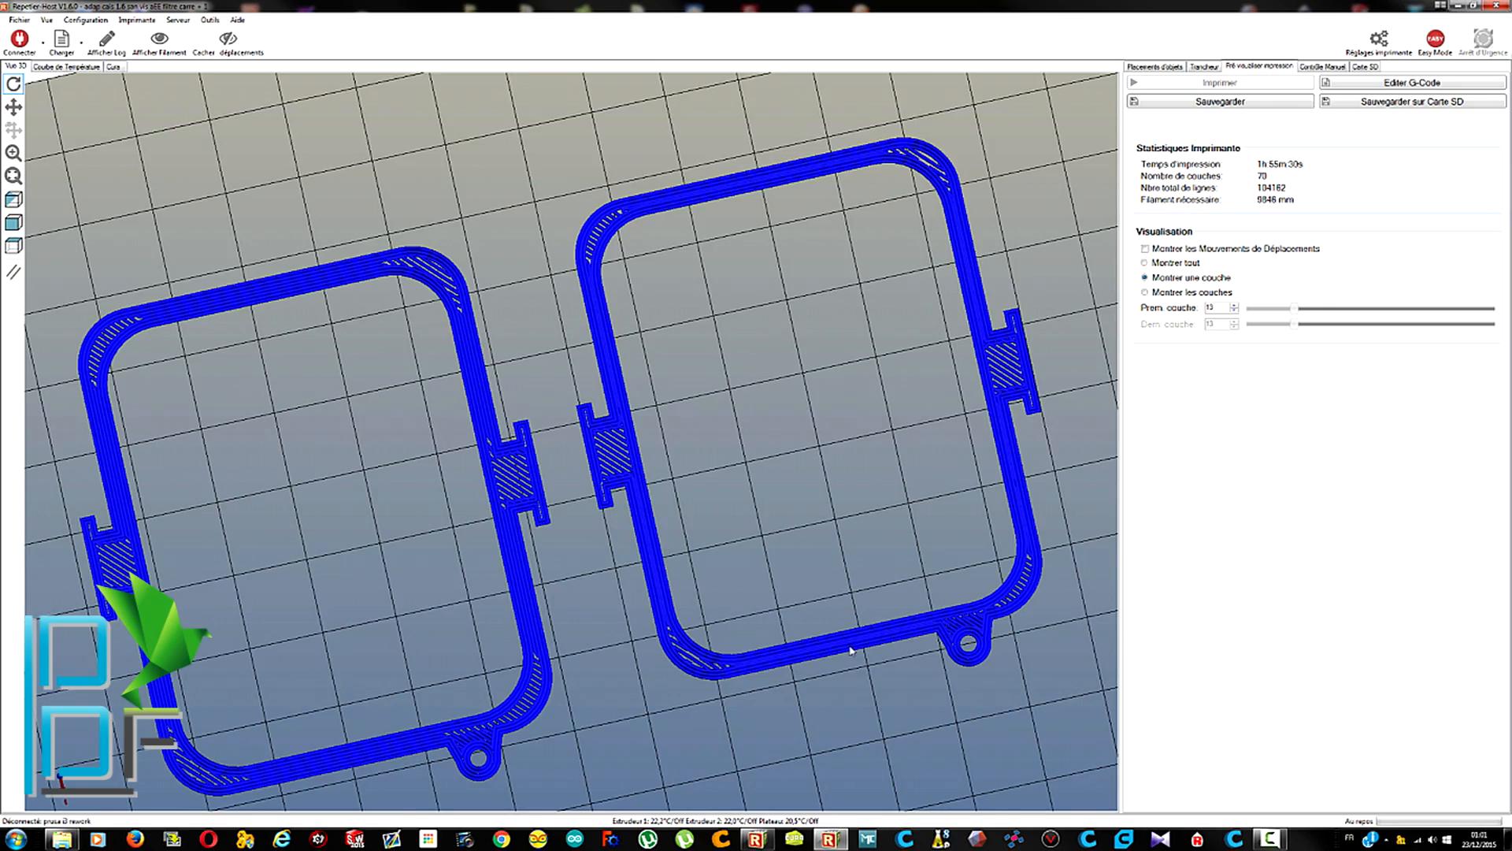
scroll(851, 649, "up", 5)
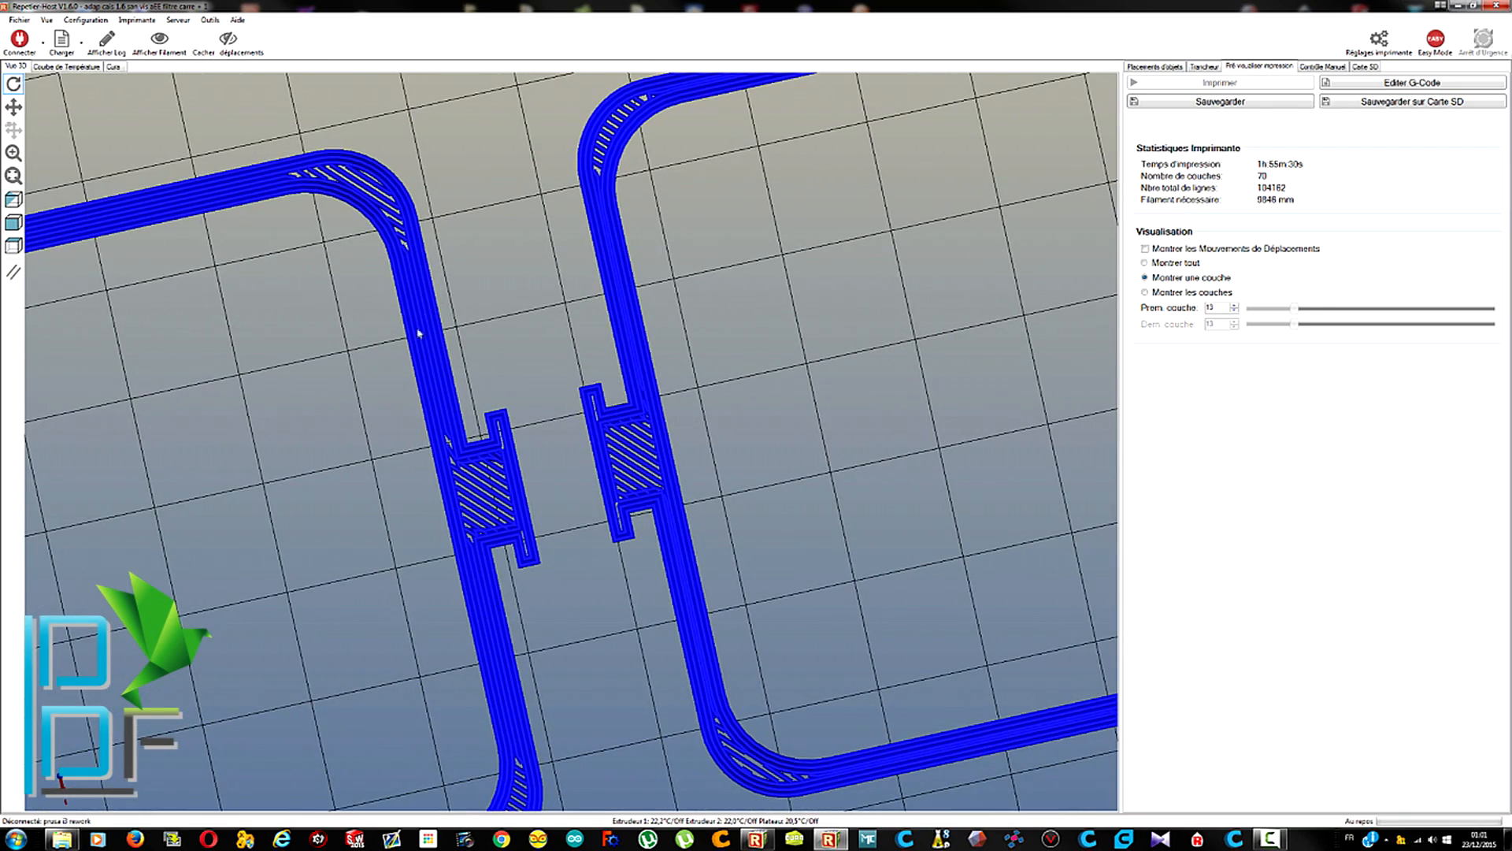
scroll(732, 618, "down", 5)
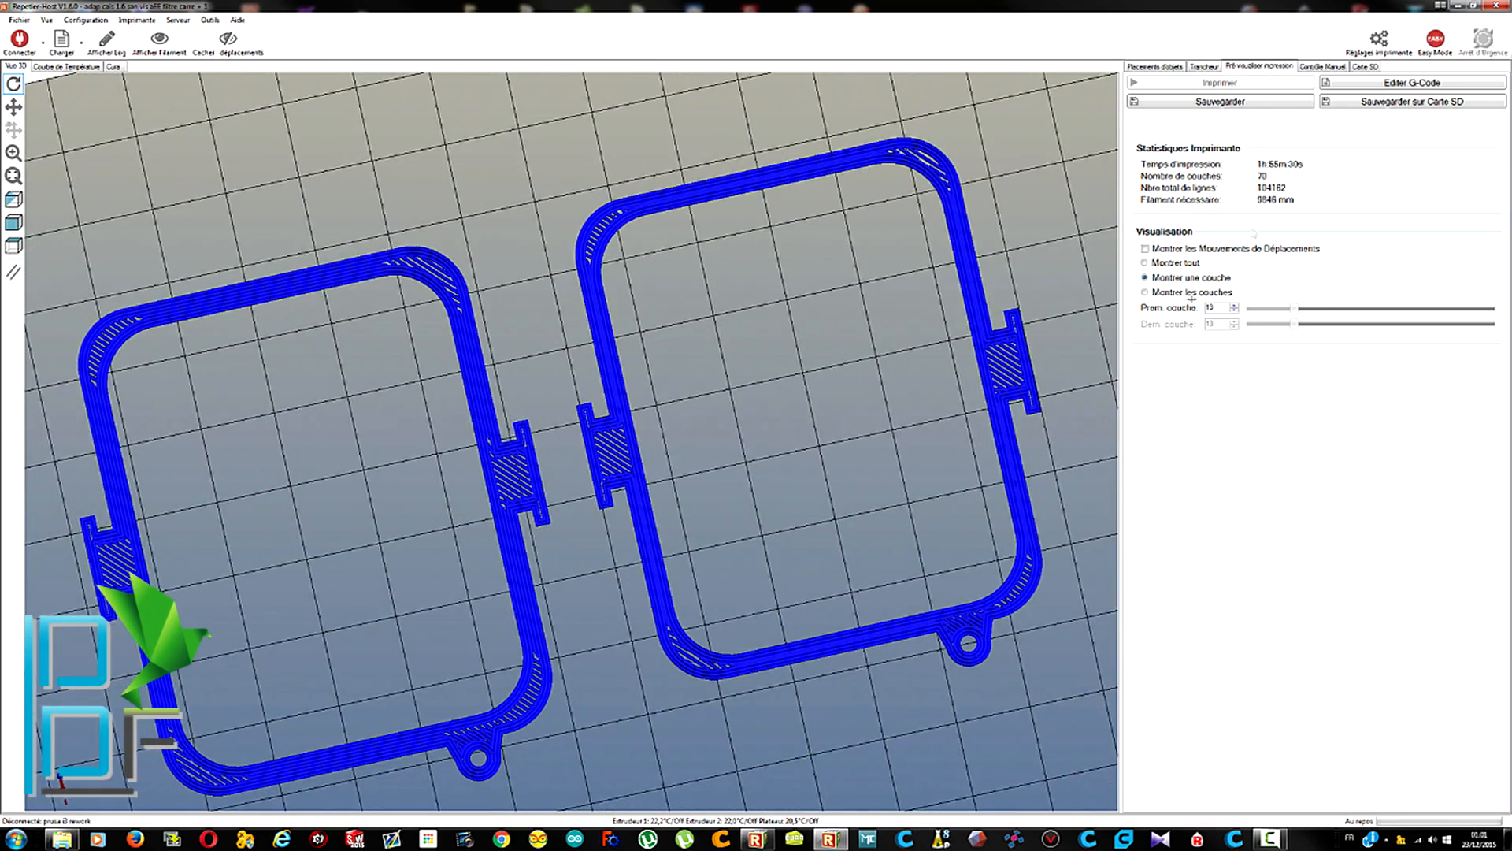
Try a shell thickness of 1.2 mm, save the profile and reslice the frames for comparison
left_click(1206, 66)
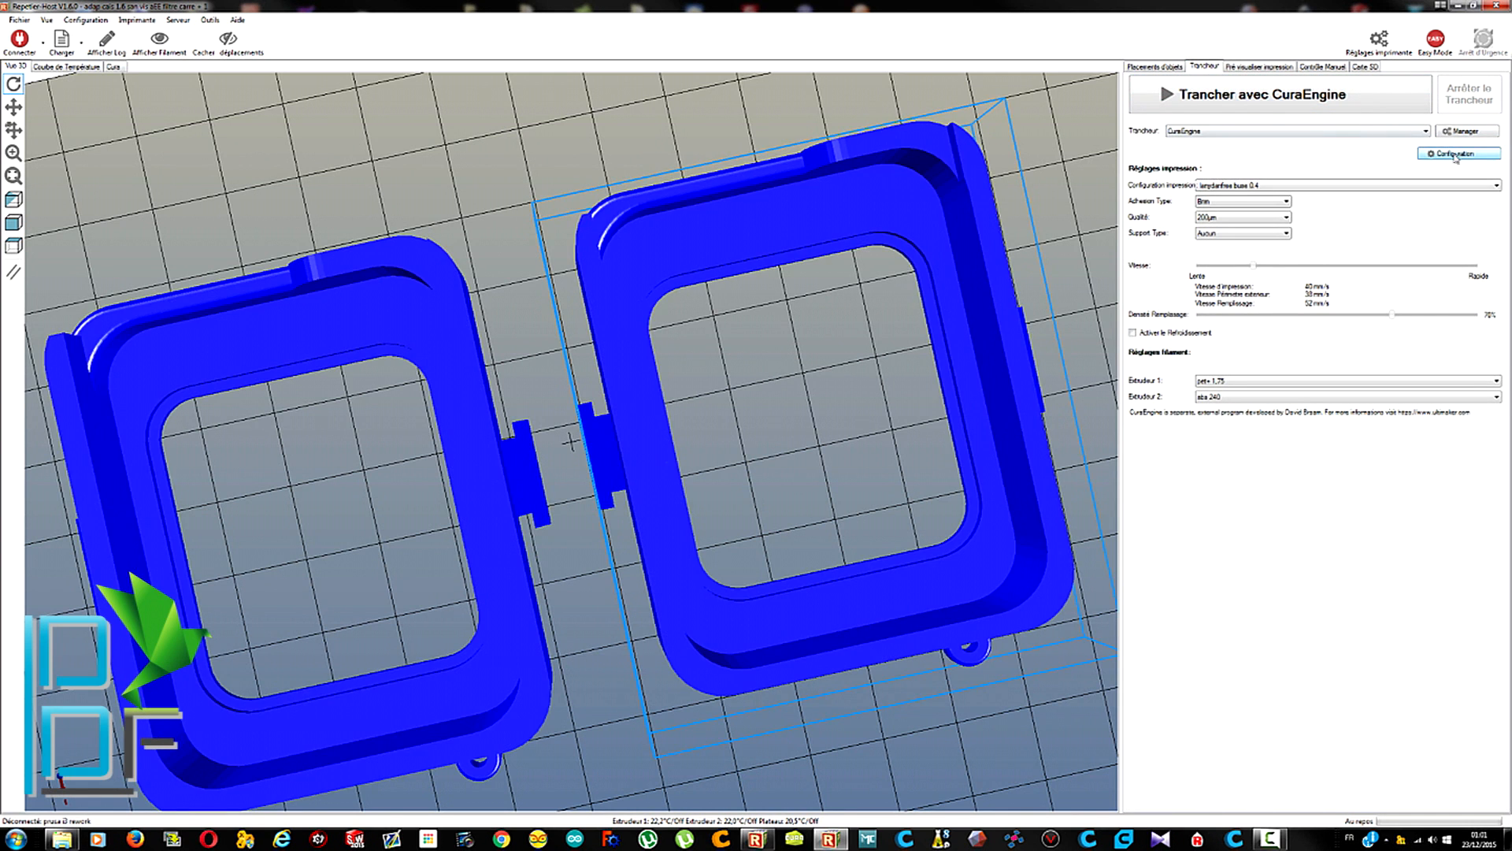
left_click(1456, 155)
left_click(150, 184)
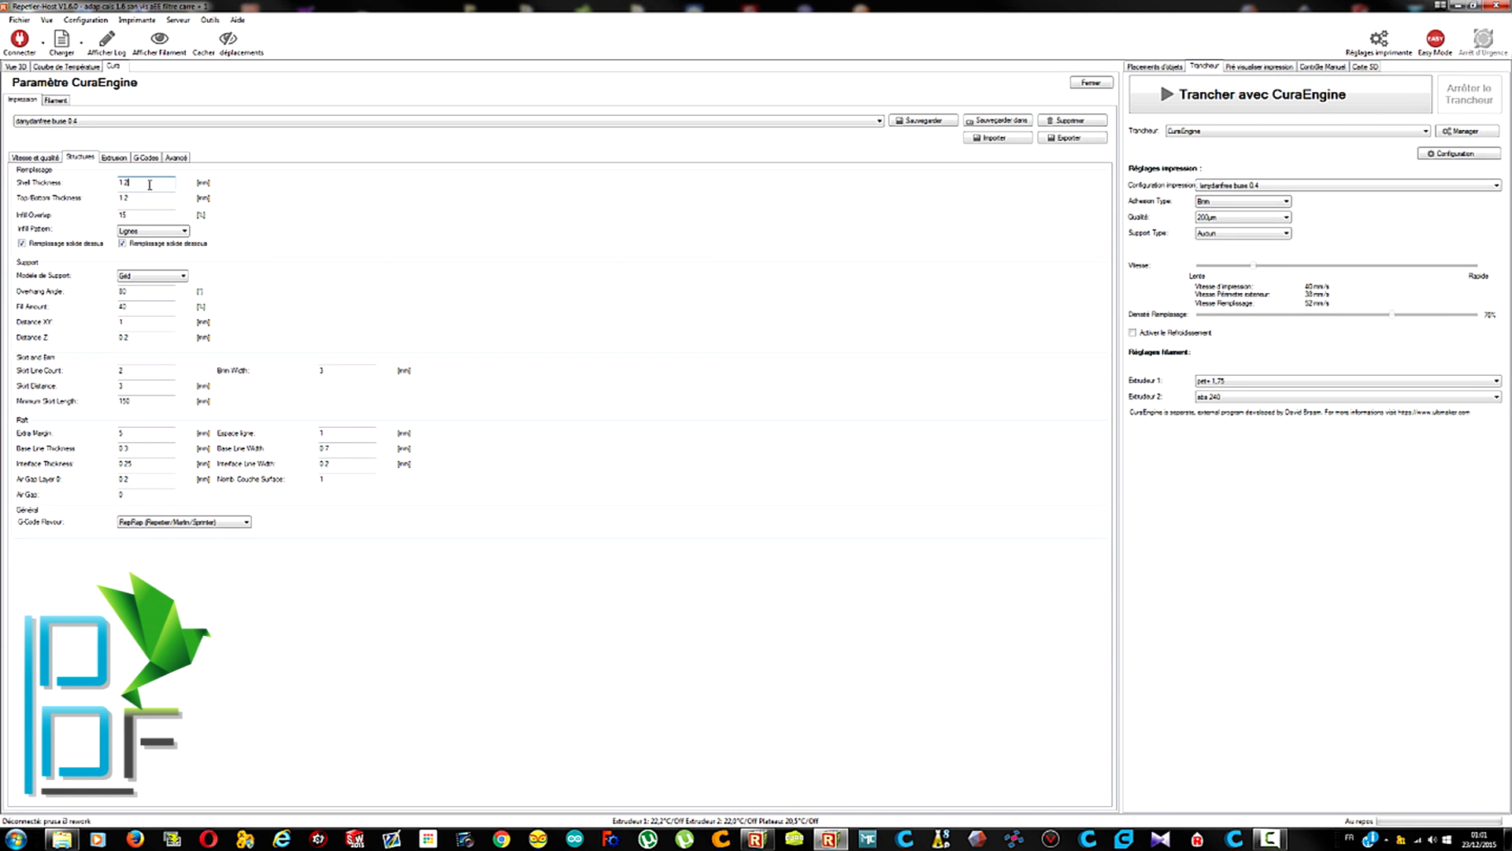
left_click(923, 120)
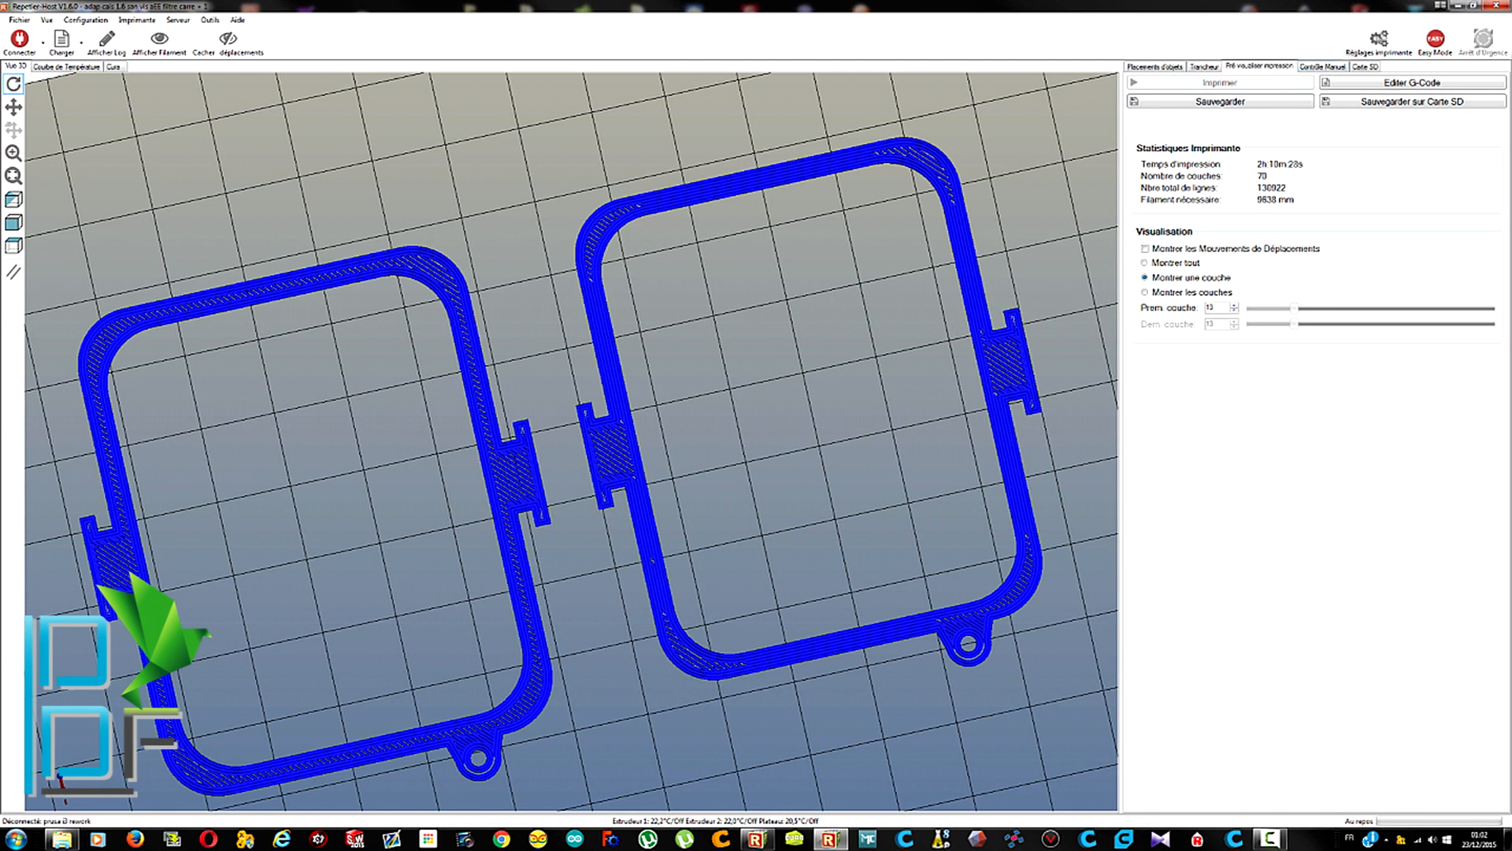
Return the shell thickness to 1.4 mm, save the profile, reslice, and inspect the toolpaths at the rounded corners
left_click(1203, 67)
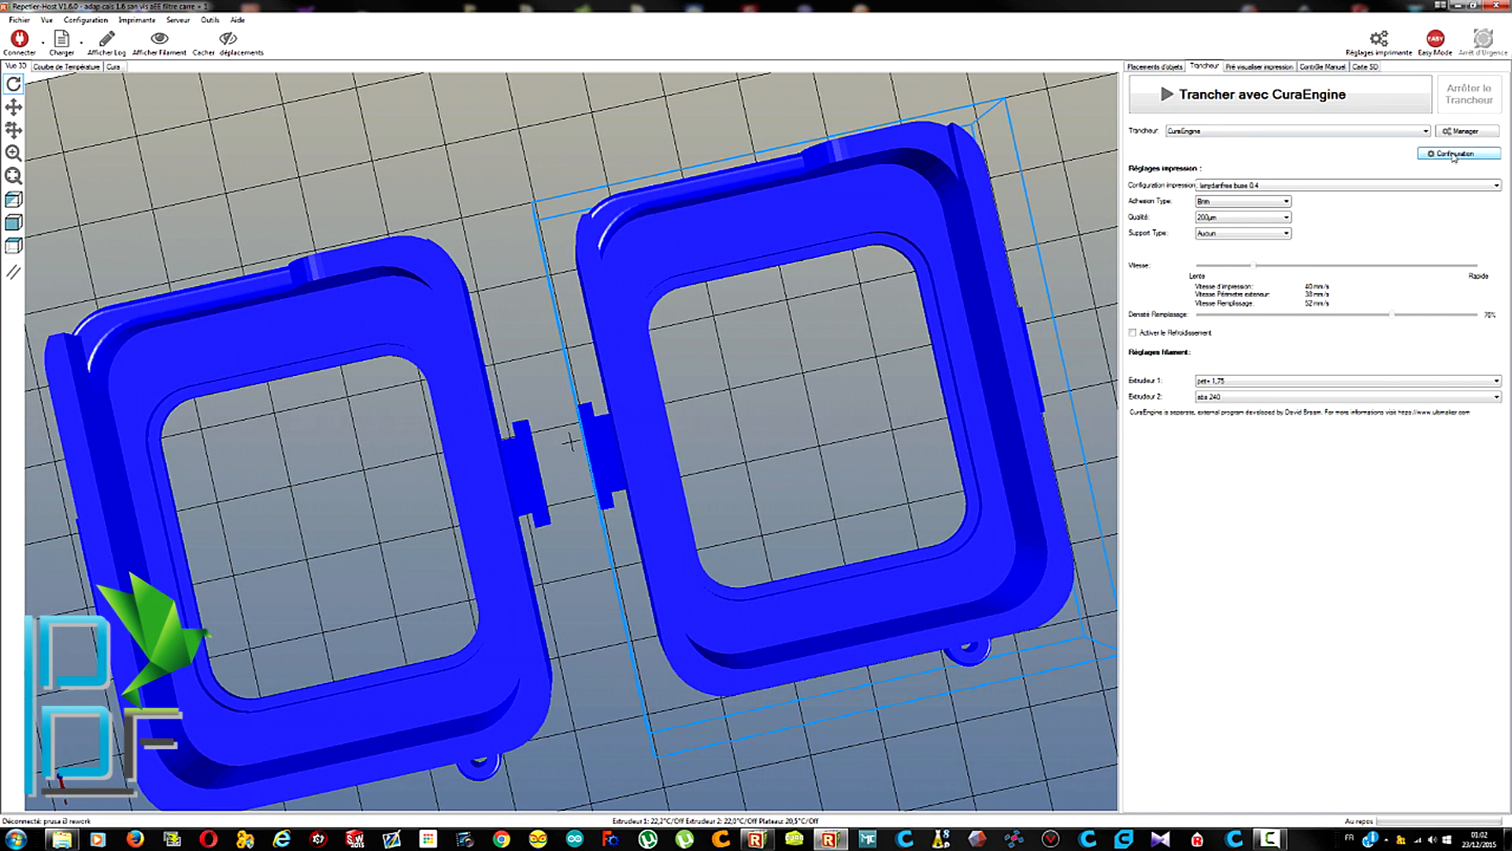
left_click(1459, 152)
left_click(146, 182)
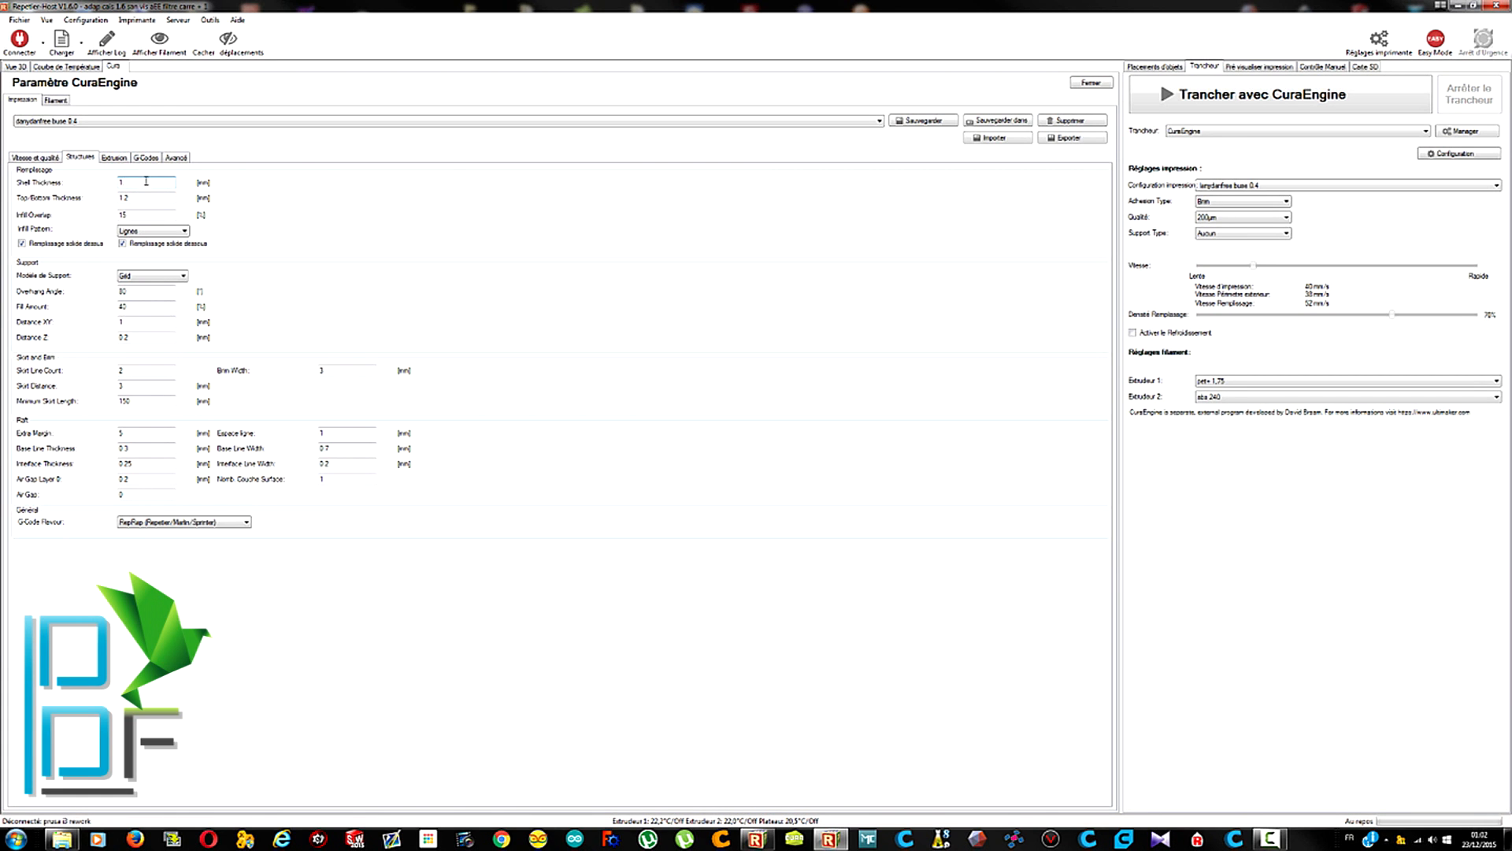
left_click(928, 122)
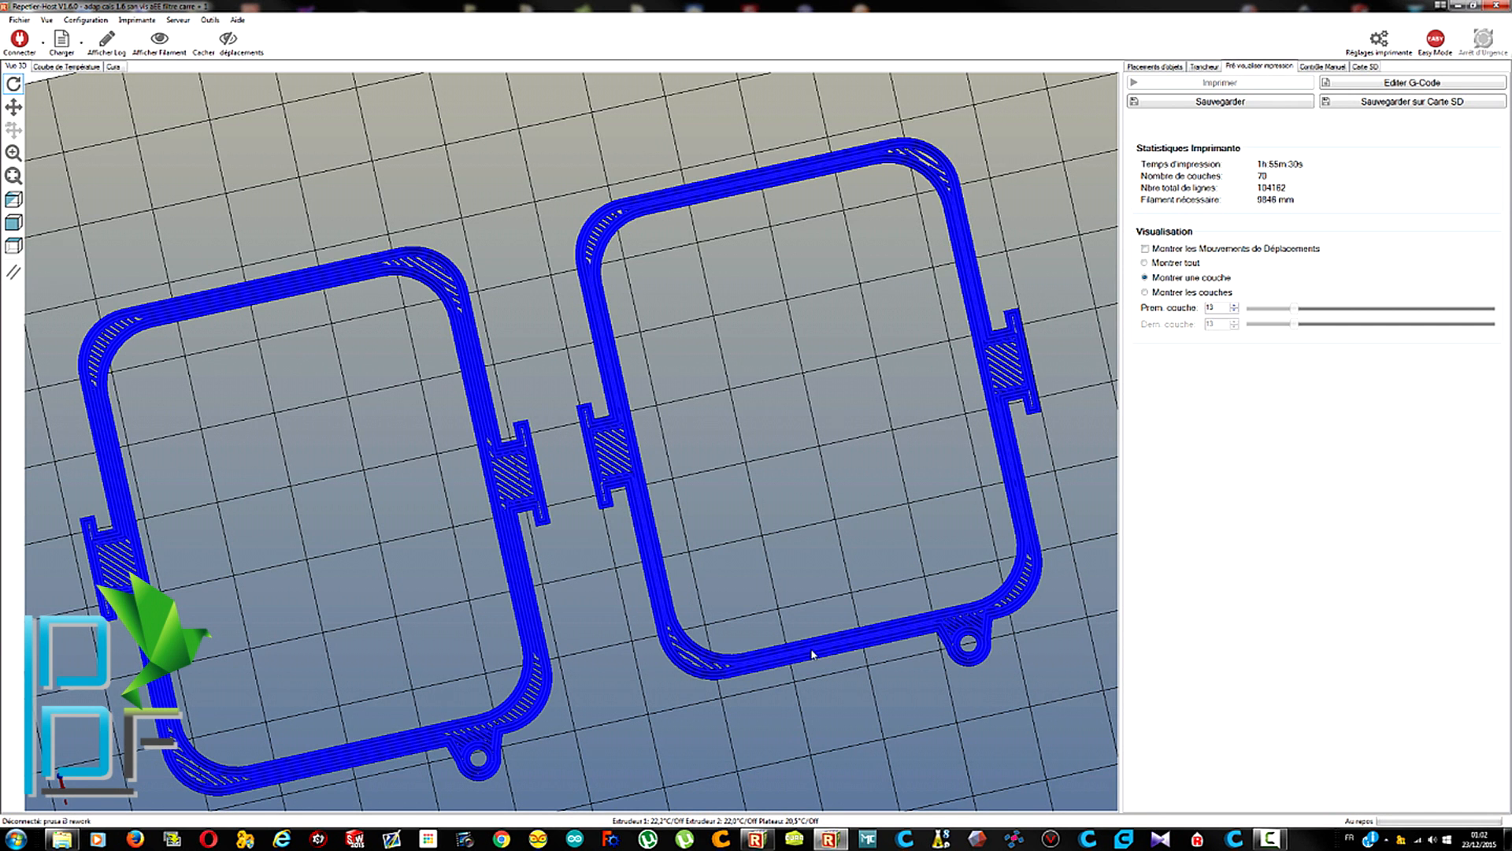
scroll(812, 654, "up", 5)
middle_click_drag(758, 609, 865, 789)
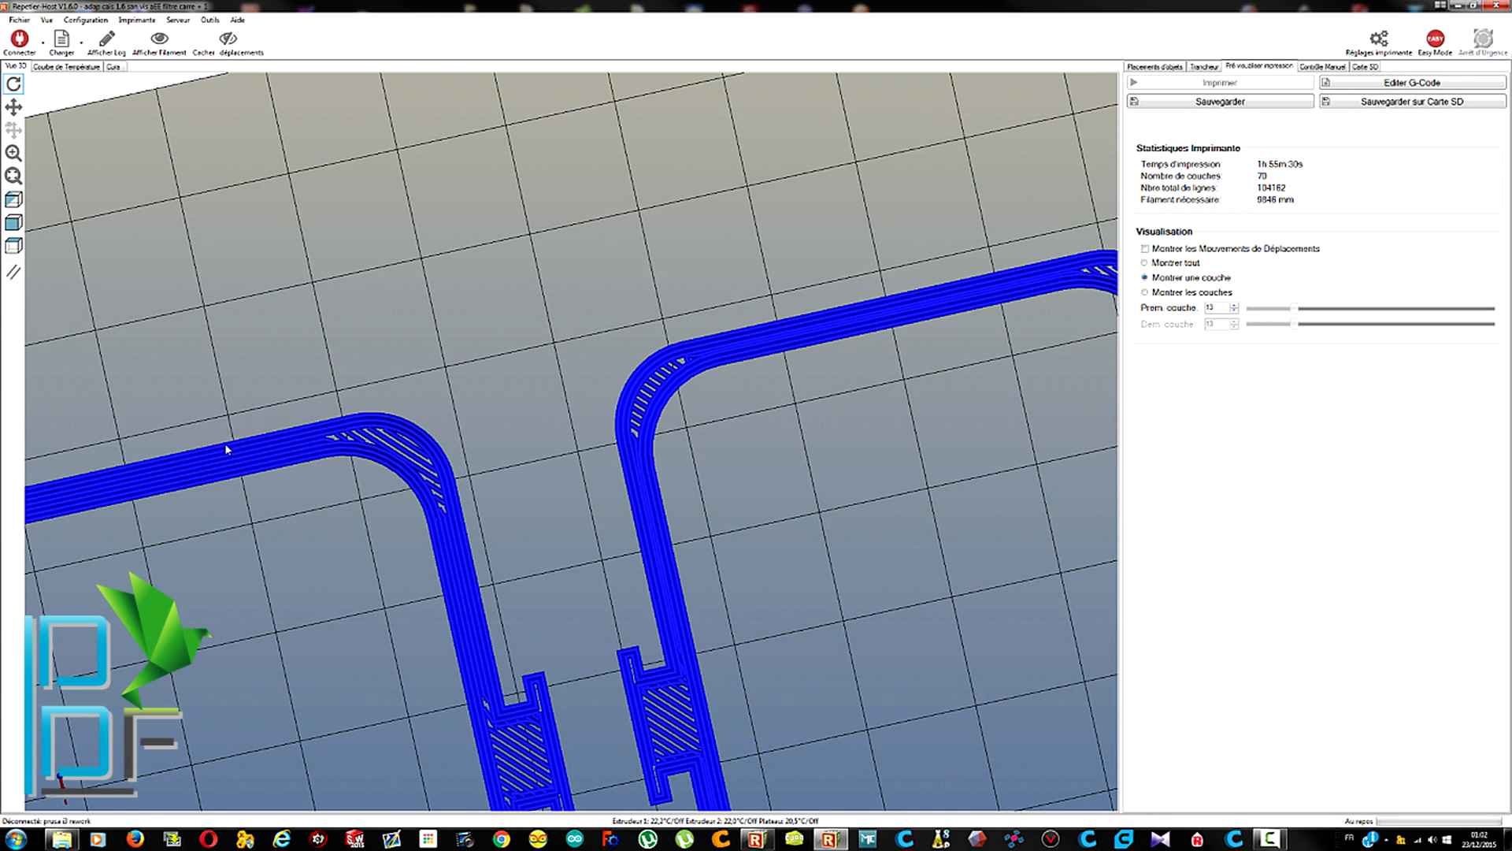
scroll(811, 370, "up", 3)
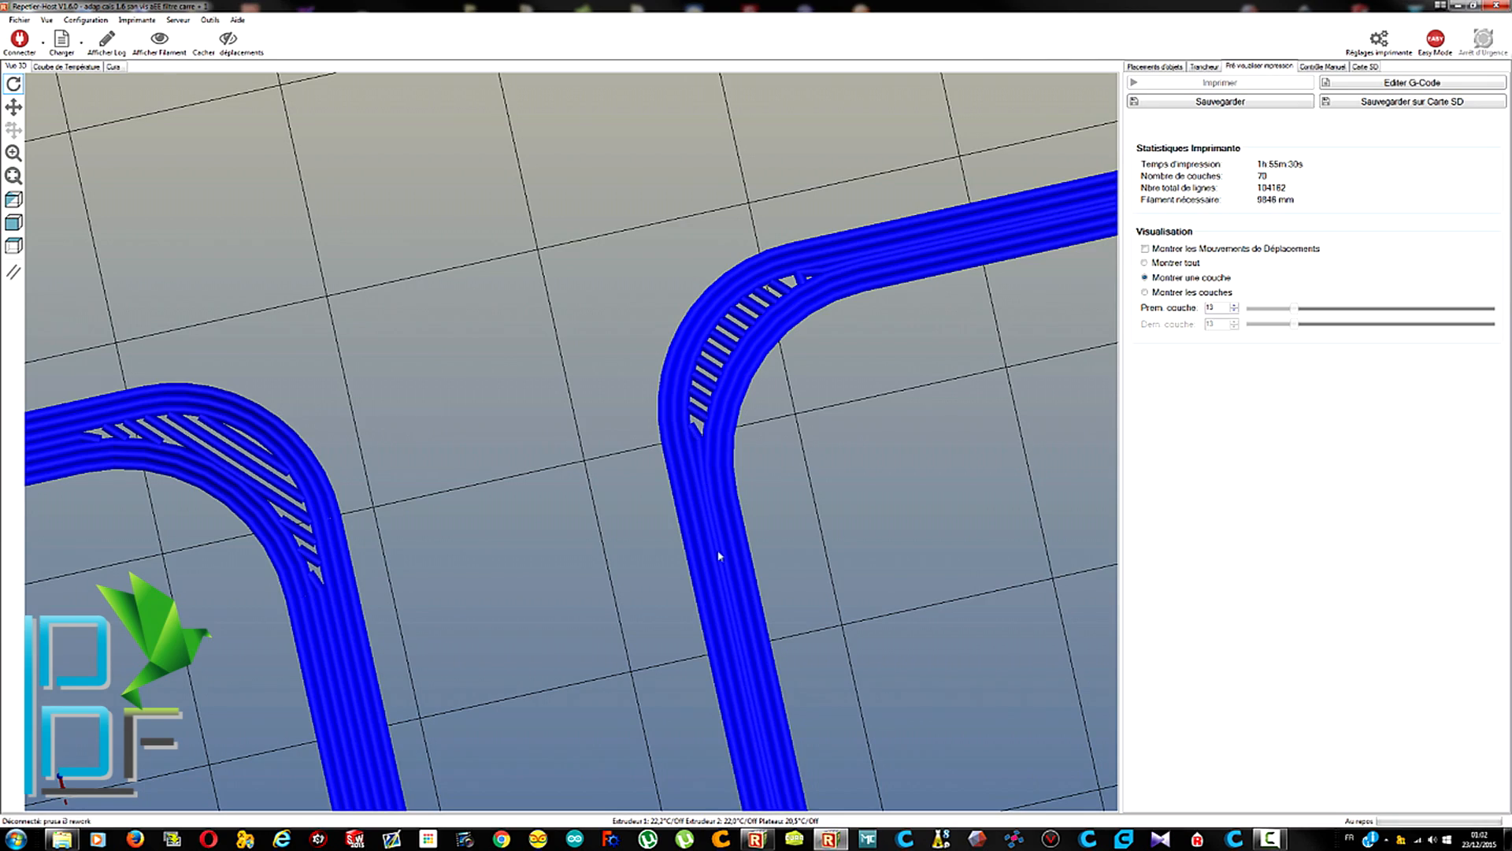
scroll(724, 576, "down", 8)
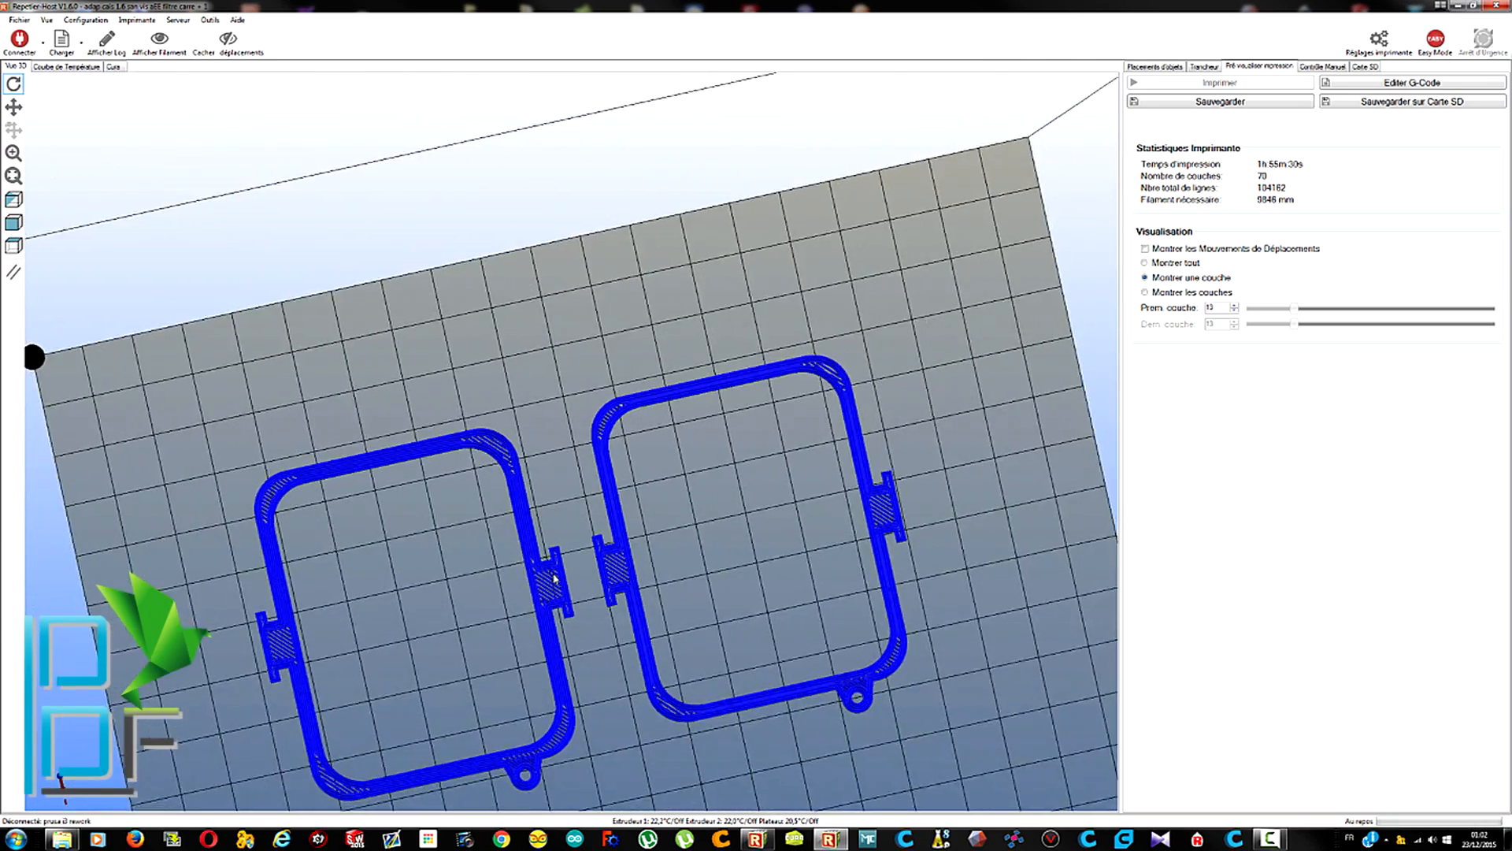
Step the preview from layer 13 up past layer 32 and back to layer 20, examining the walls and corner infill of both frames
left_click(1234, 306)
left_click(1234, 305)
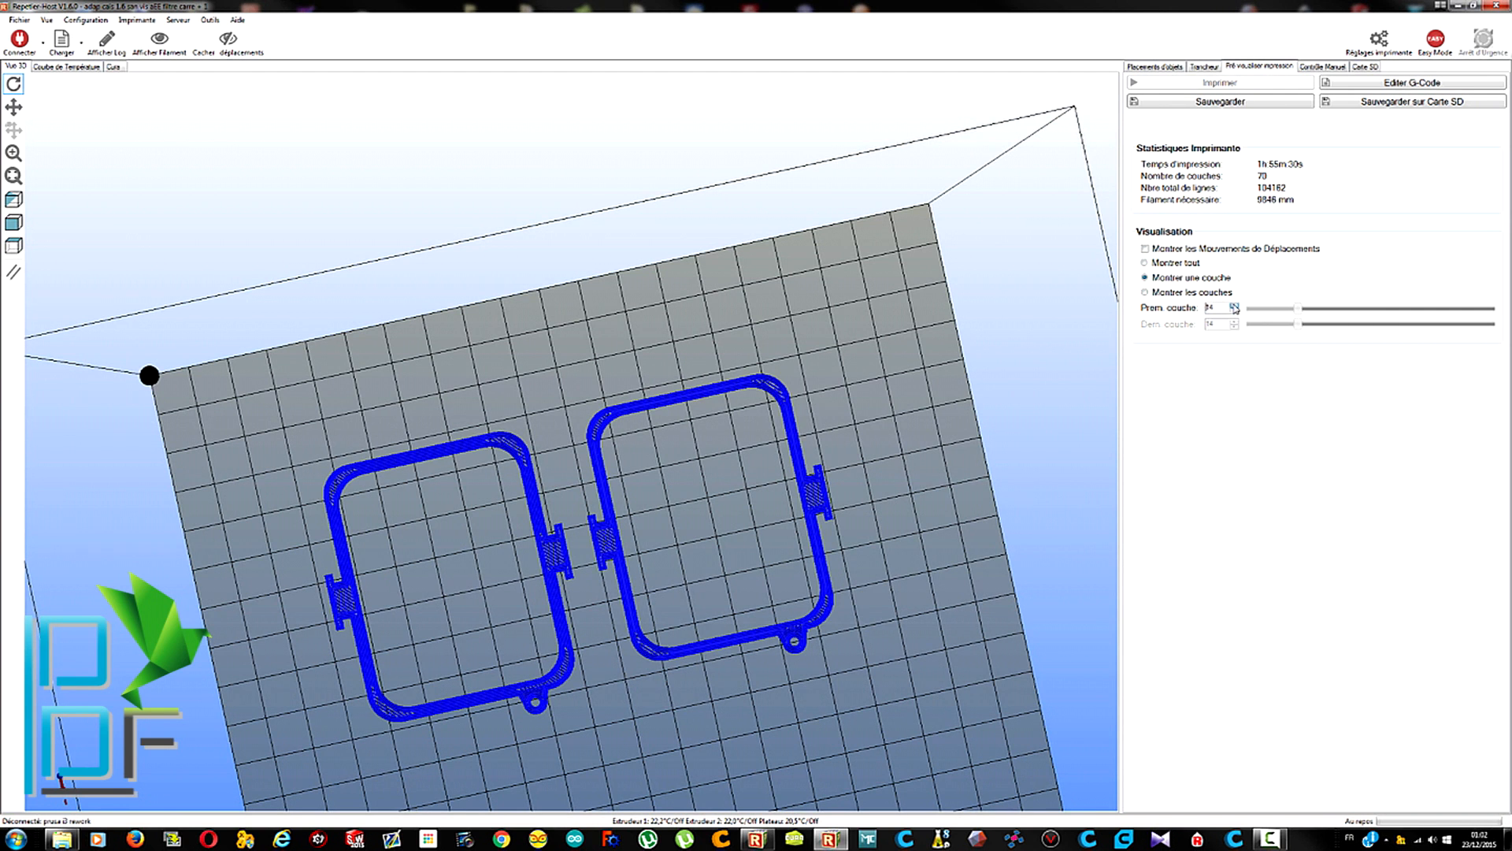
left_click(1235, 305)
left_click(1234, 306)
left_click(1235, 306)
left_click(1234, 305)
left_click(1235, 305)
left_click(1234, 305)
left_click(1235, 305)
left_click(1235, 306)
left_click(1234, 306)
left_click(1235, 305)
left_click(1234, 306)
left_click(1235, 305)
left_click(1234, 306)
left_click(1235, 306)
left_click(1235, 305)
left_click(1235, 306)
left_click_drag(698, 564, 736, 422)
scroll(638, 399, "up", 5)
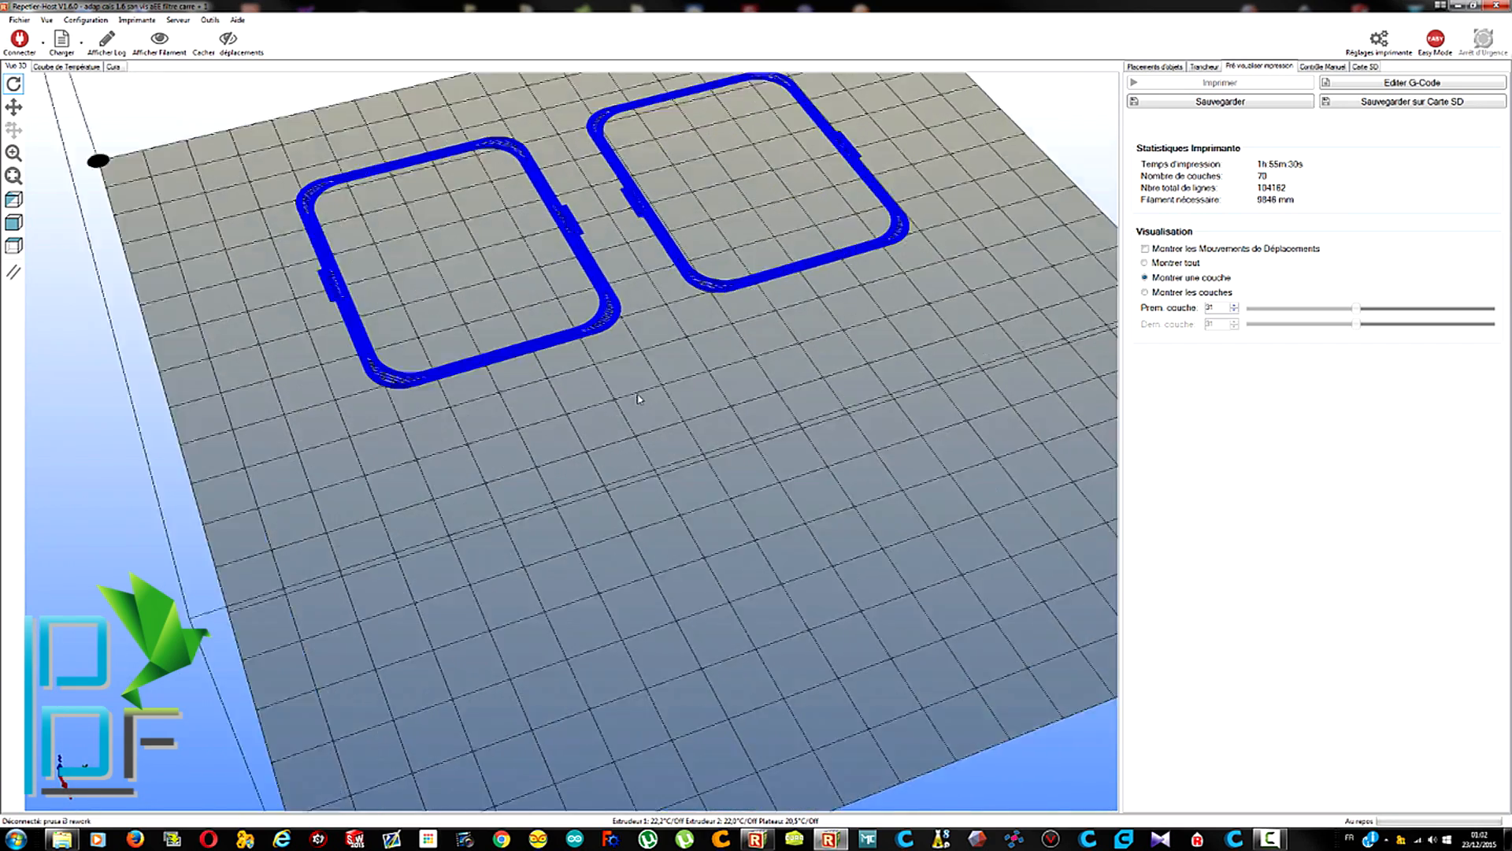
left_click(1235, 306)
left_click(1235, 305)
left_click(1234, 306)
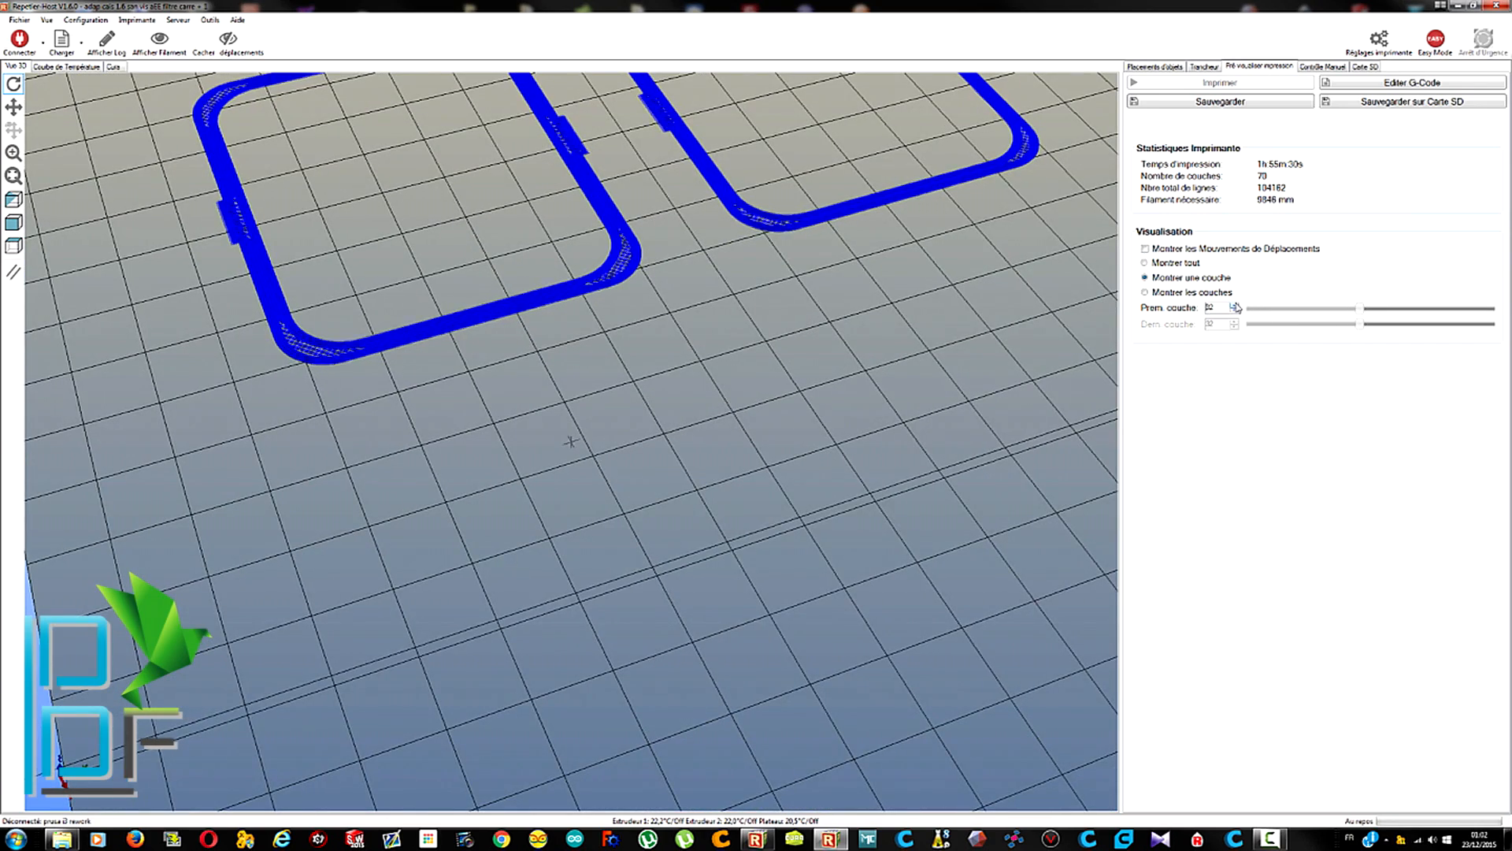
left_click(1234, 306)
left_click(1234, 306)
left_click(1234, 306)
left_click(1235, 305)
left_click(1234, 306)
left_click(1234, 306)
left_click(1234, 305)
left_click(1234, 306)
left_click(1235, 306)
left_click(1234, 306)
scroll(795, 301, "down", 7)
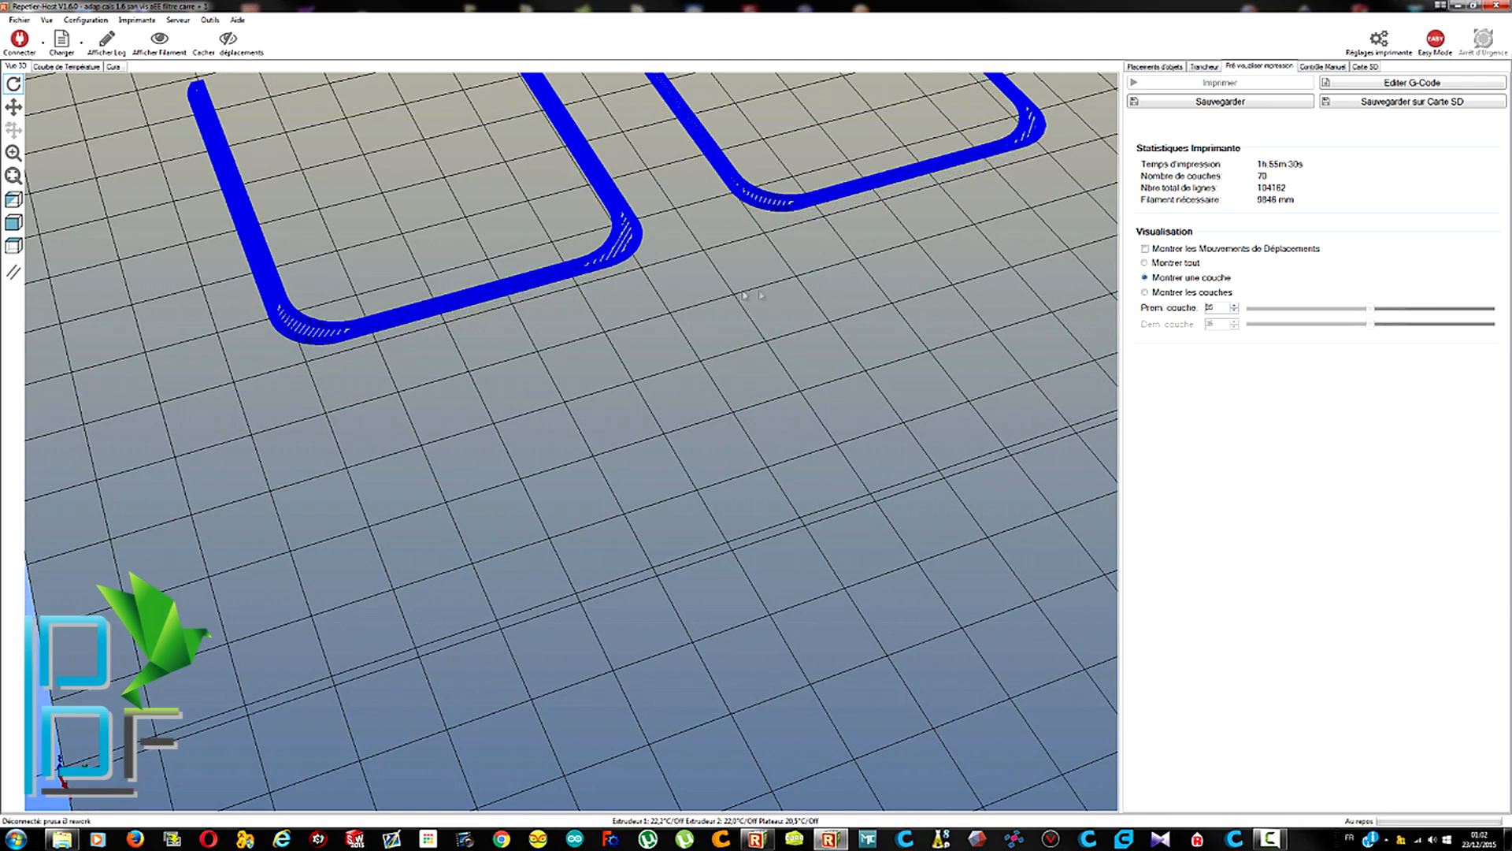
left_click_drag(723, 295, 721, 496)
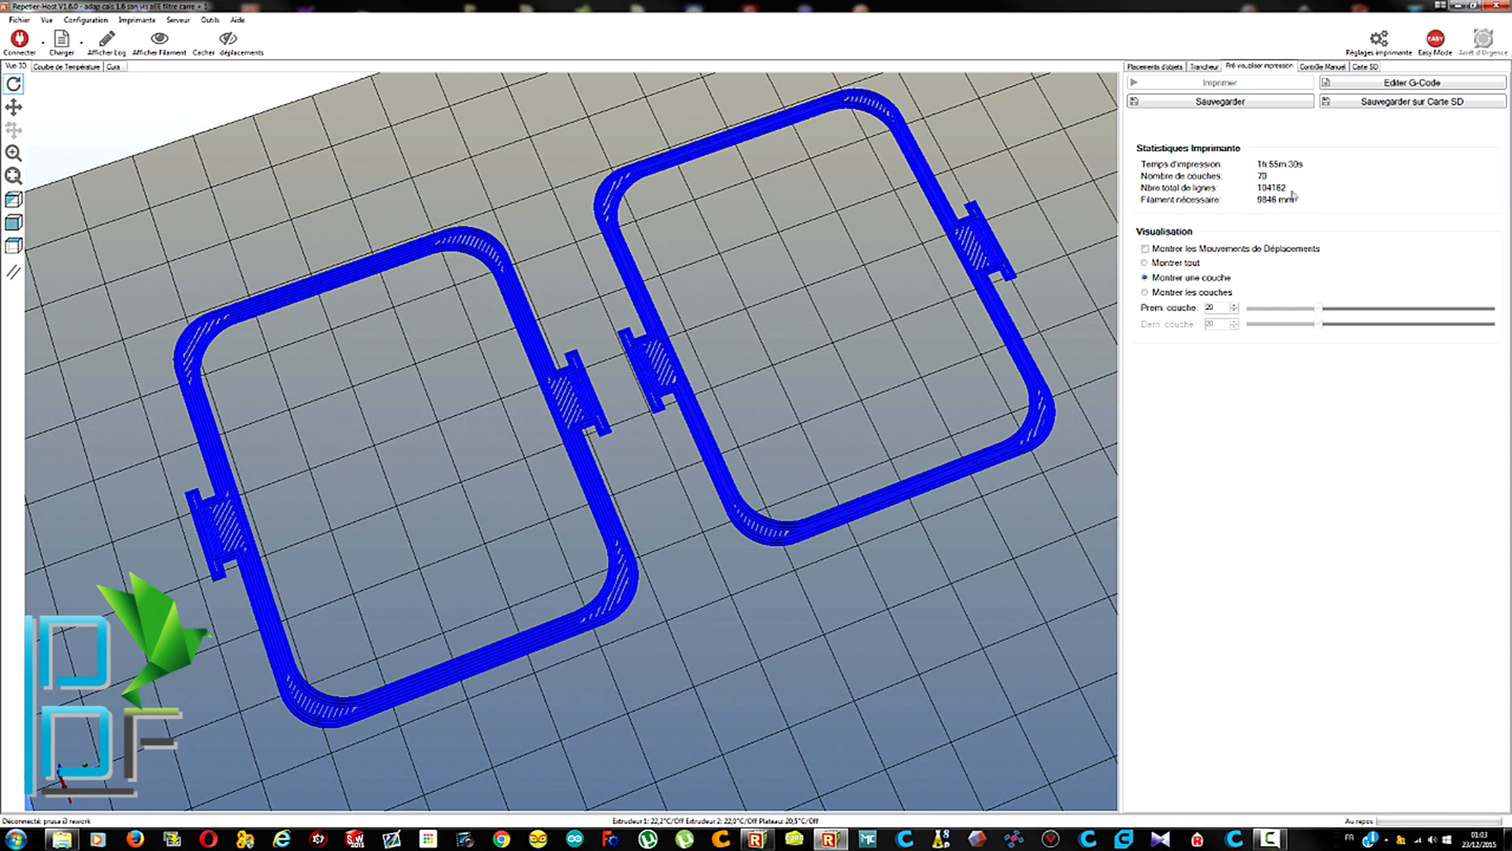
Turn off the Brim adhesion type and reslice the frames with CuraEngine
left_click(1203, 67)
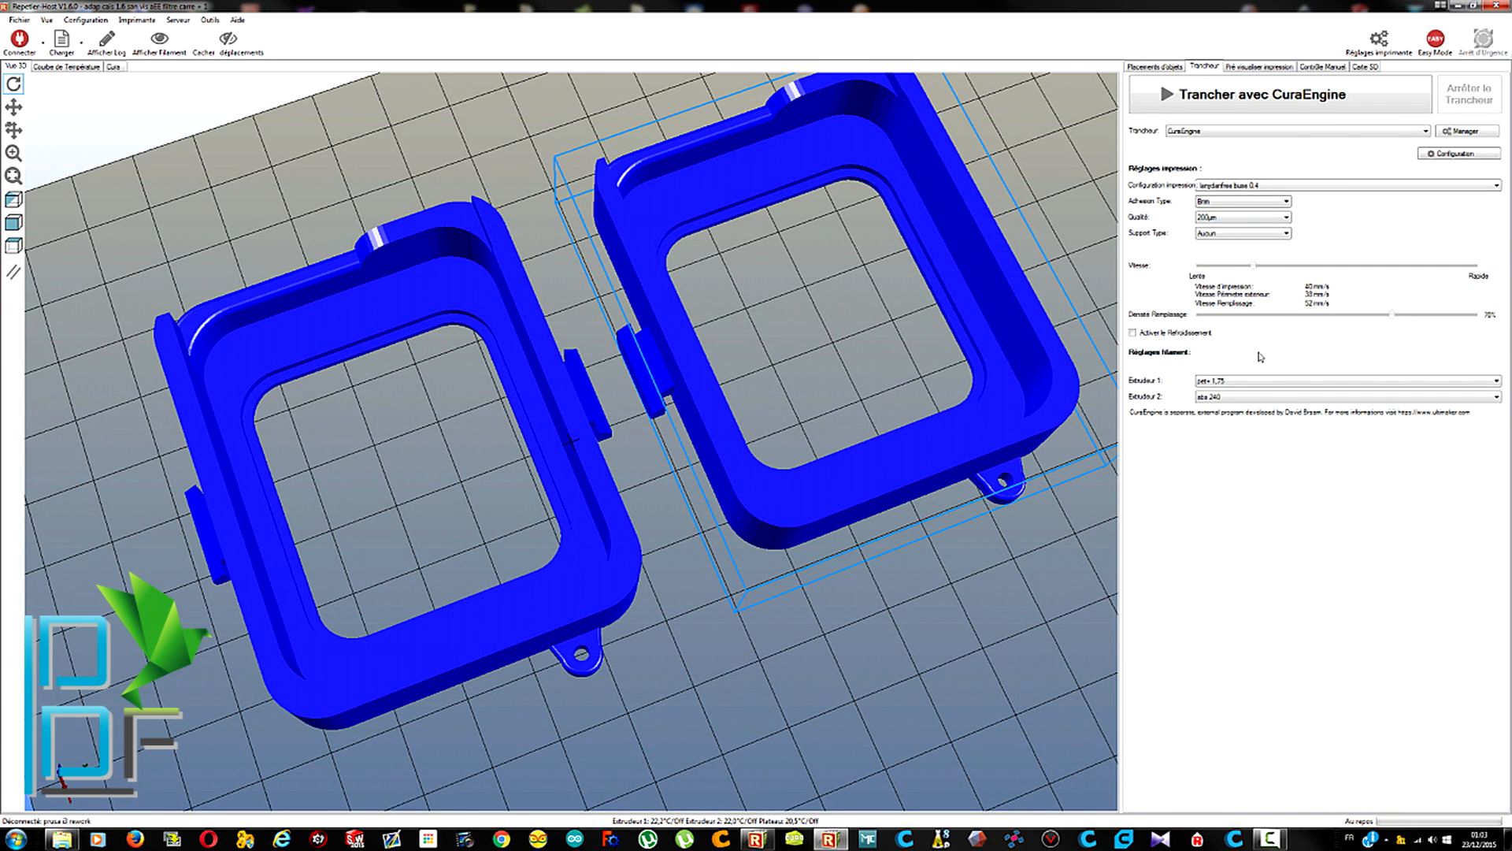
left_click(1451, 154)
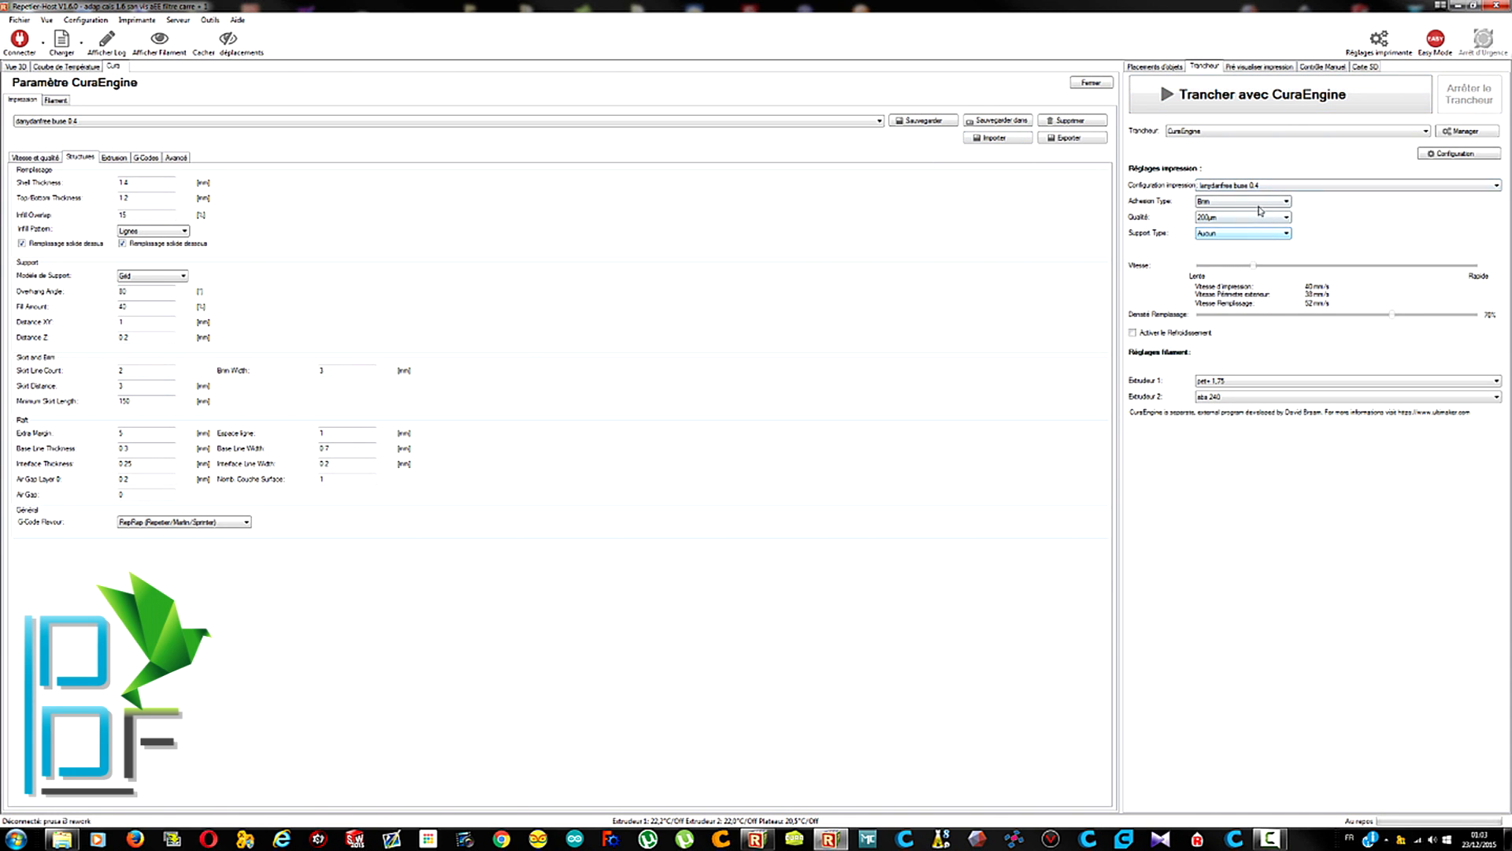
left_click(1243, 201)
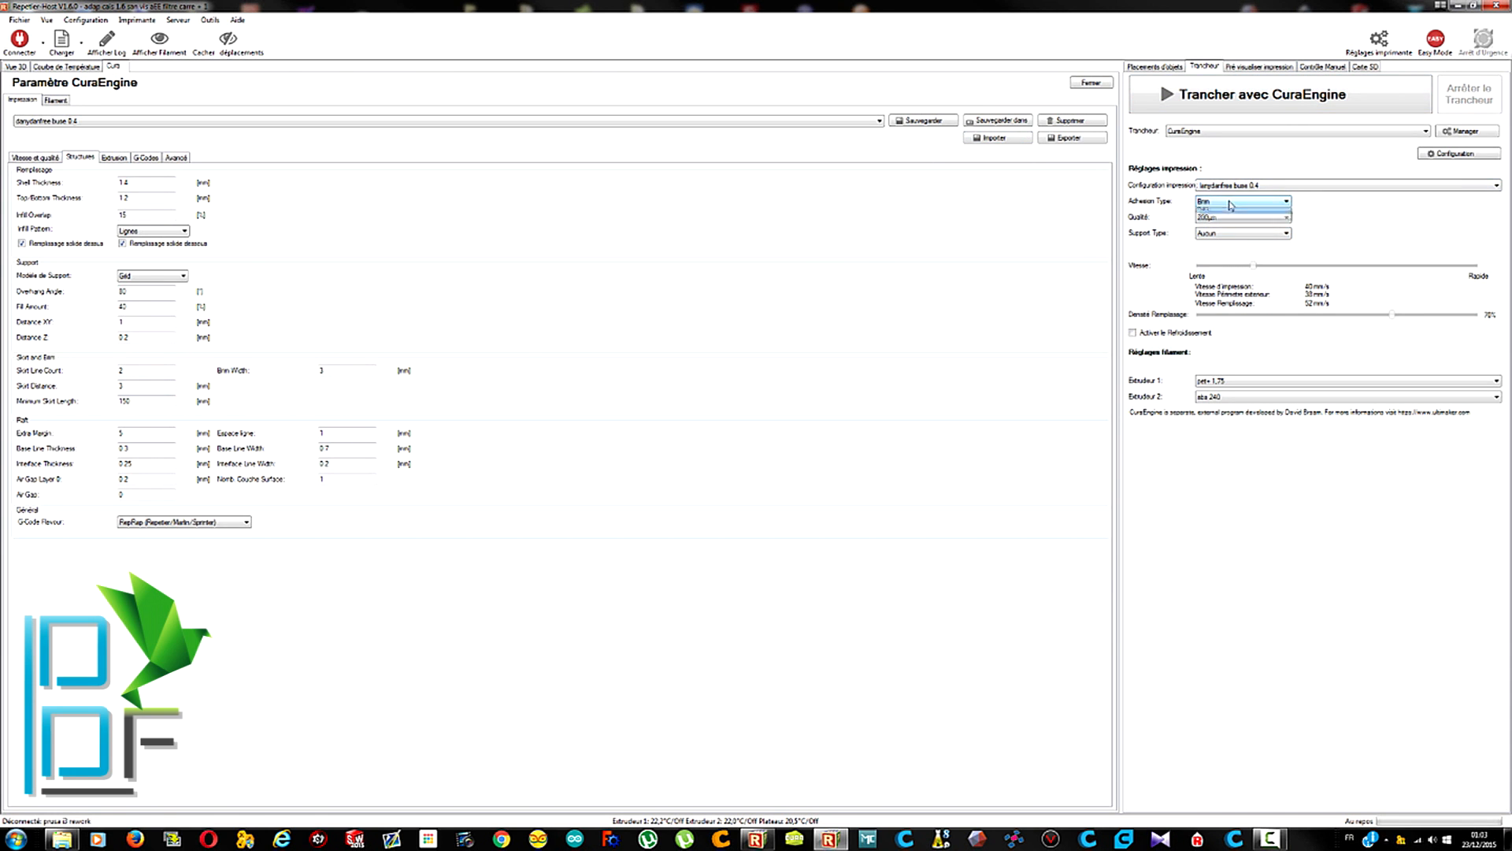
left_click(1233, 210)
left_click(1256, 104)
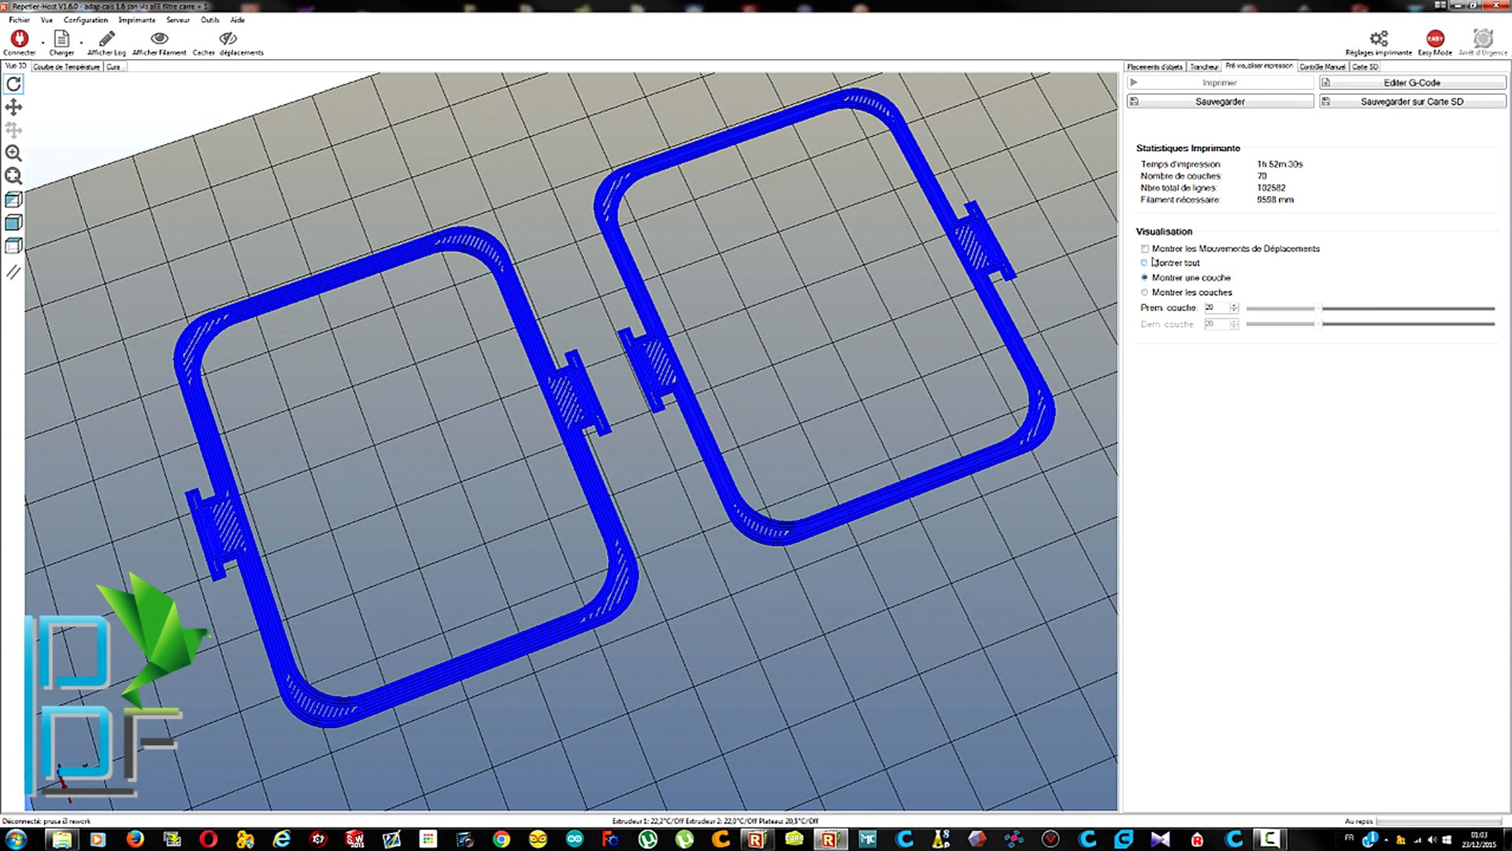
Show all layers of the print together with the travel moves in the preview, and hide the travel moves again
left_click(1145, 249)
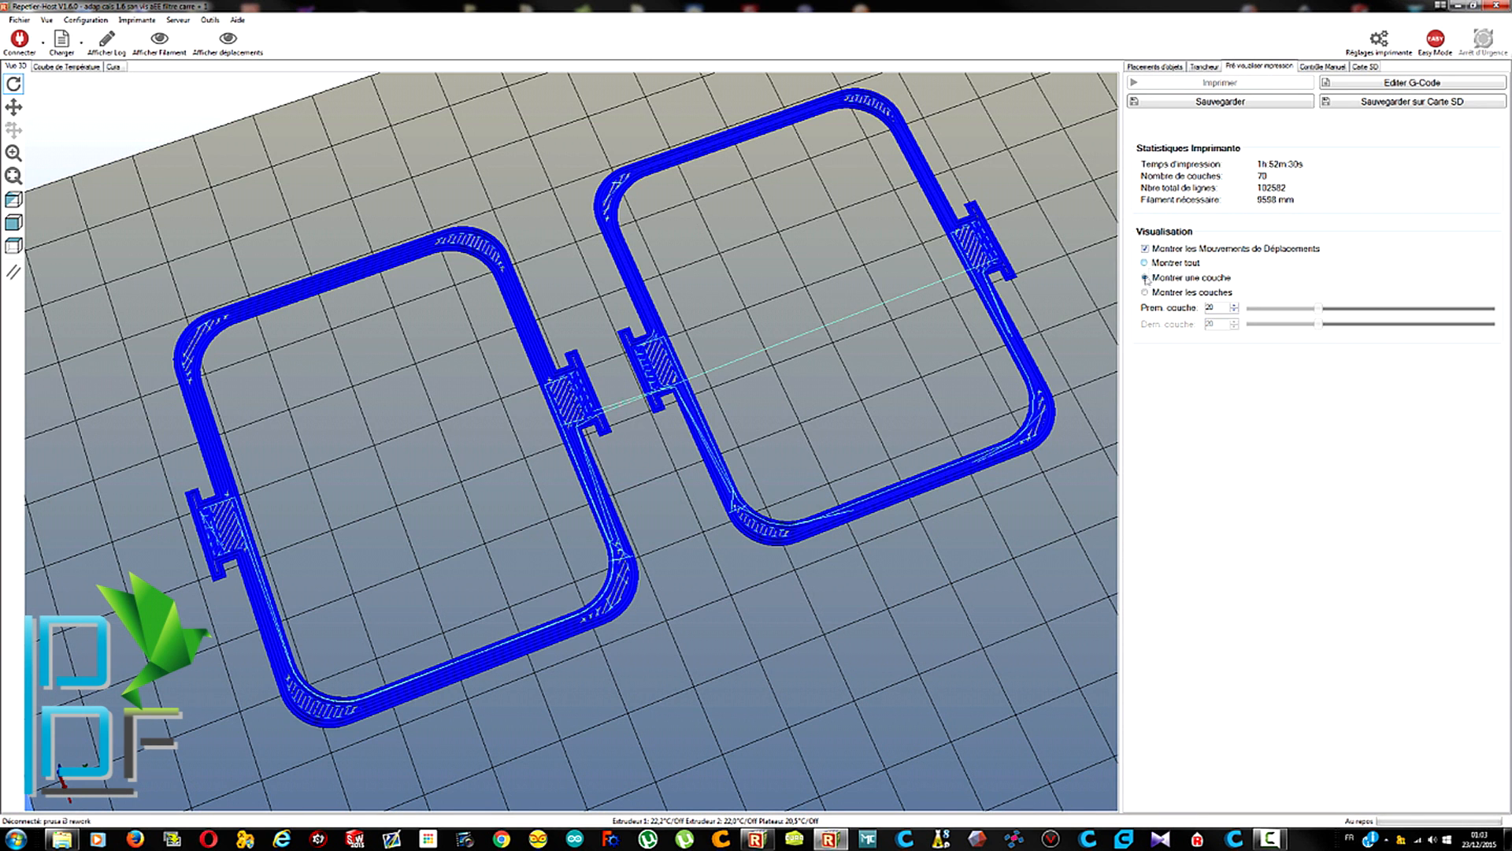
left_click(1145, 264)
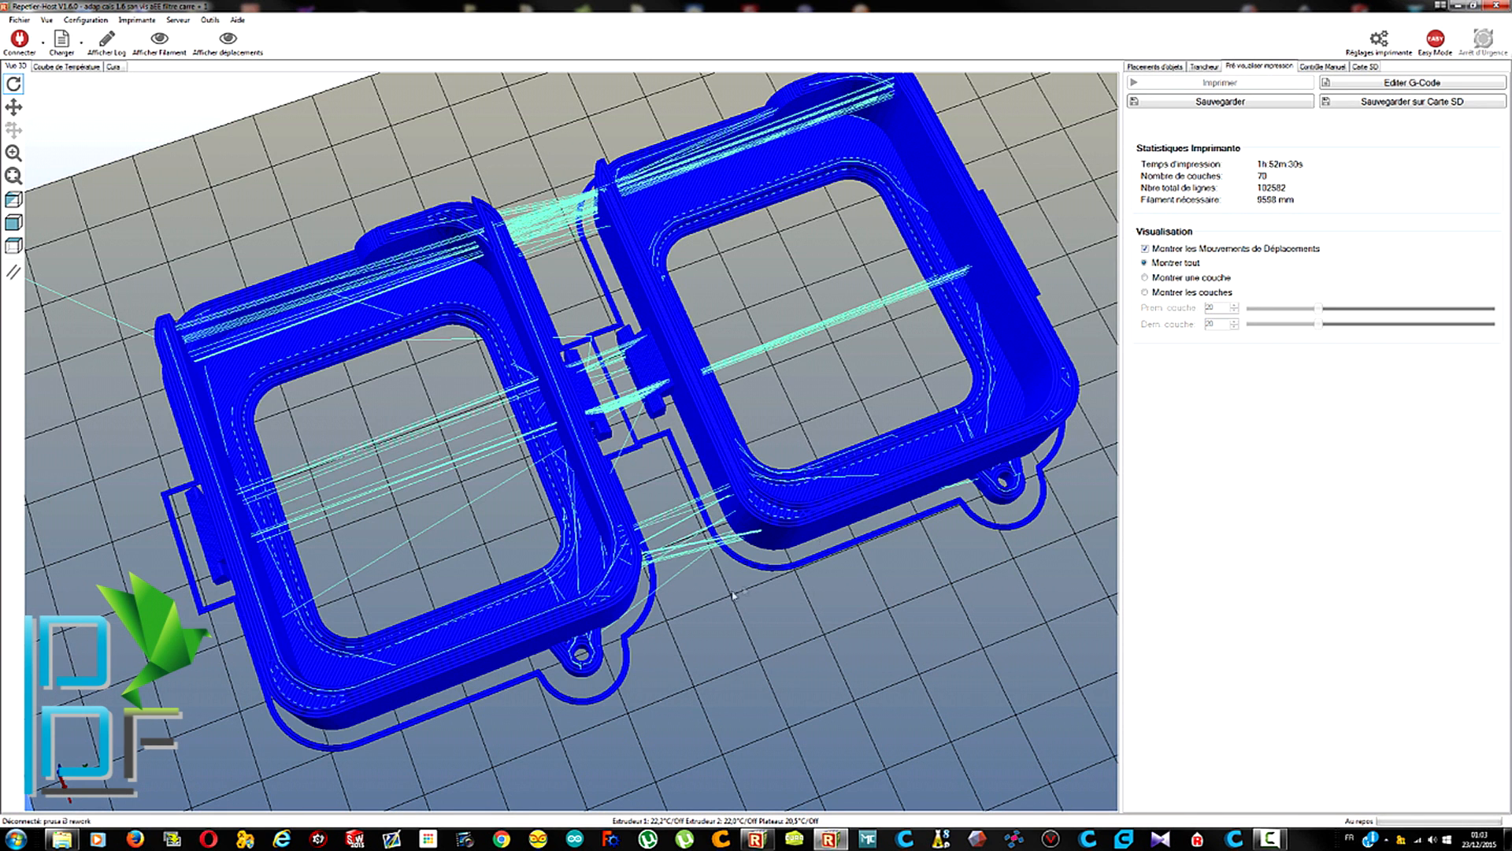
left_click(234, 54)
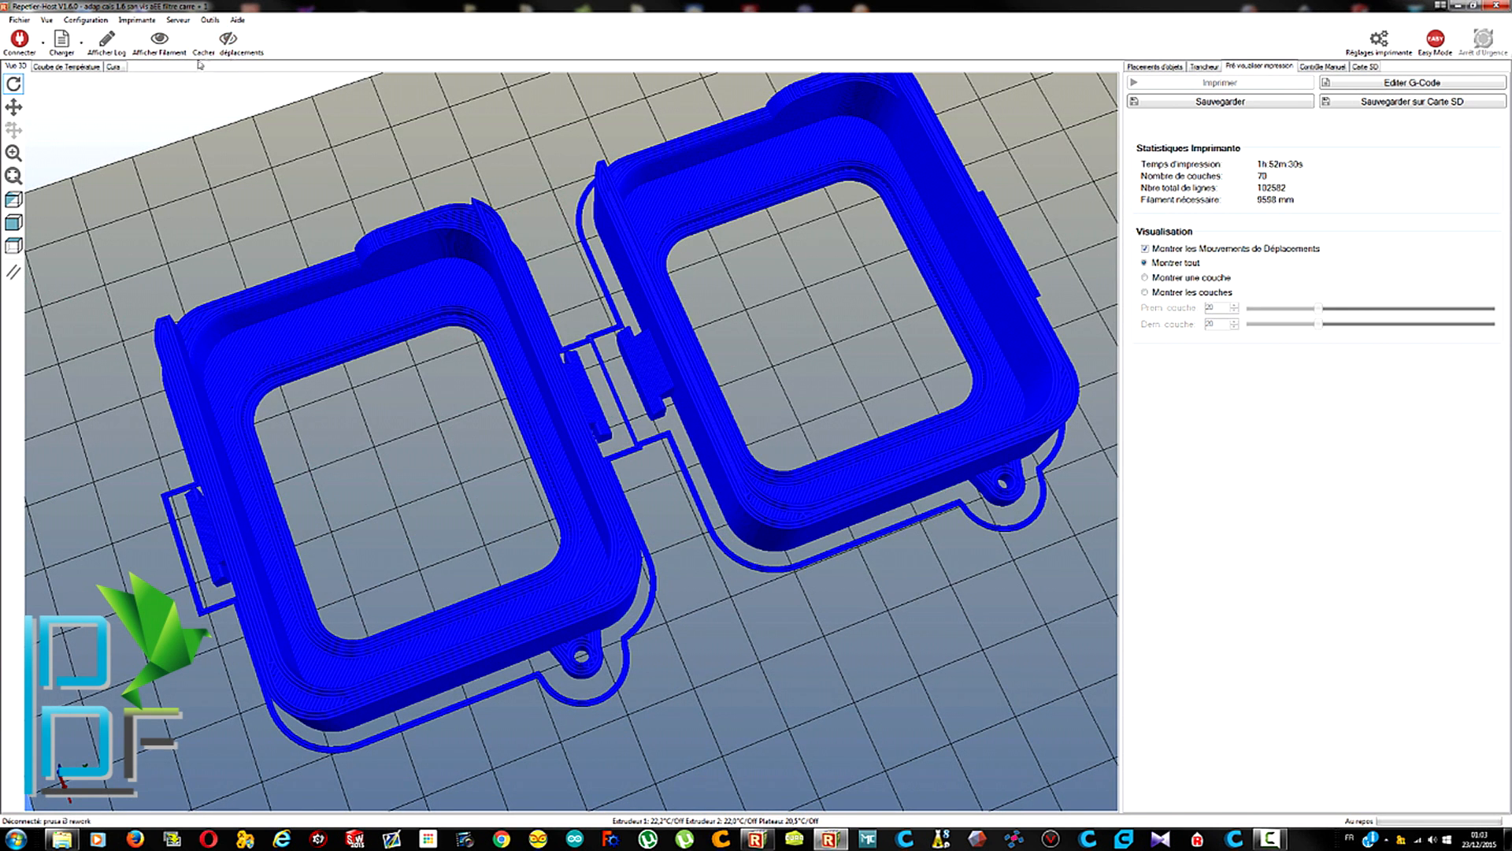
Isolate the travel moves of the whole print by hiding the filament, and restore the filament-only display
left_click(168, 52)
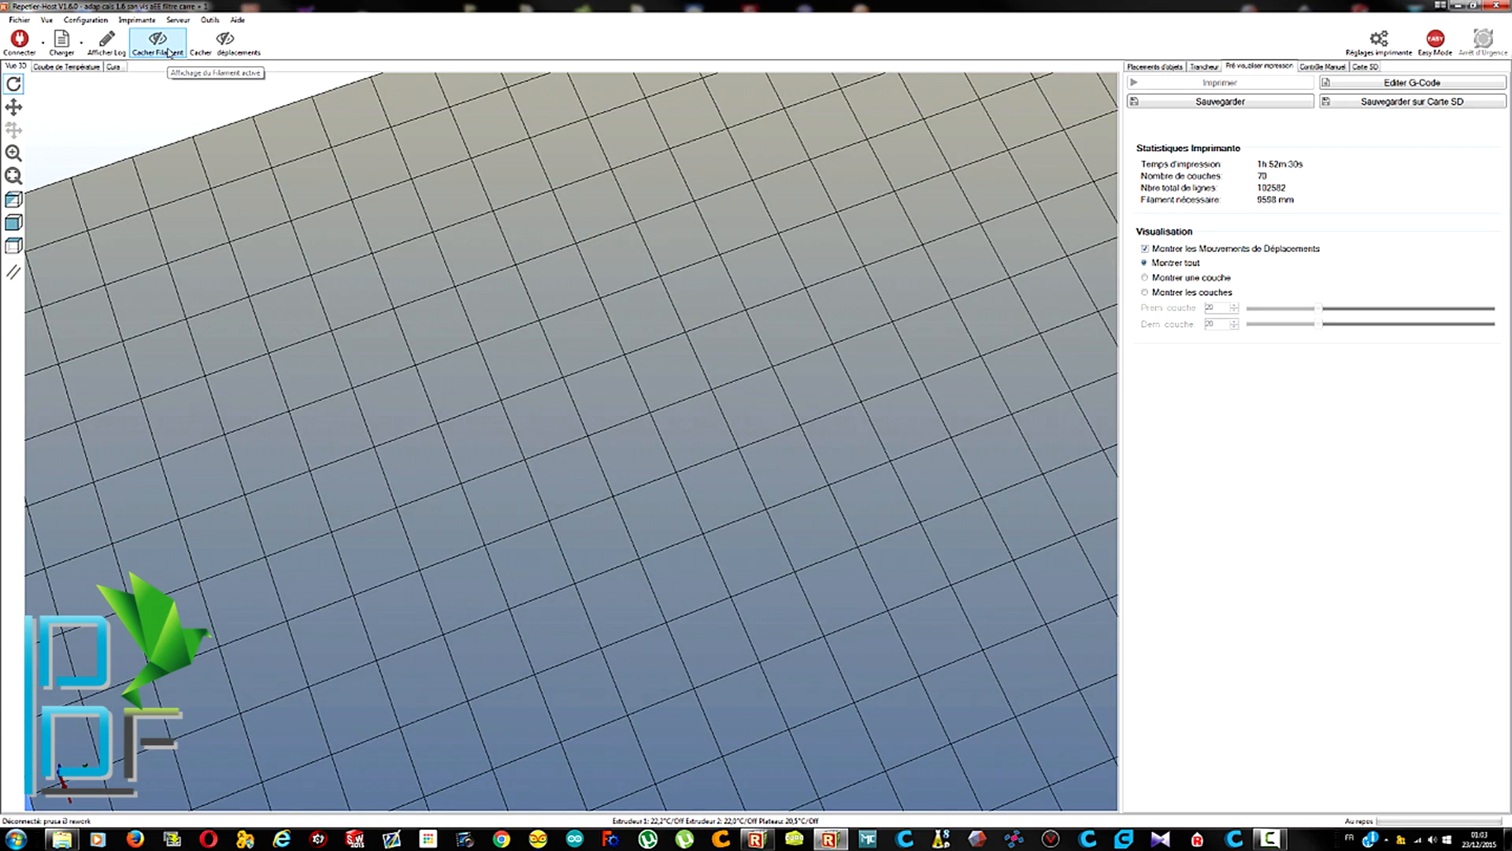
left_click(225, 48)
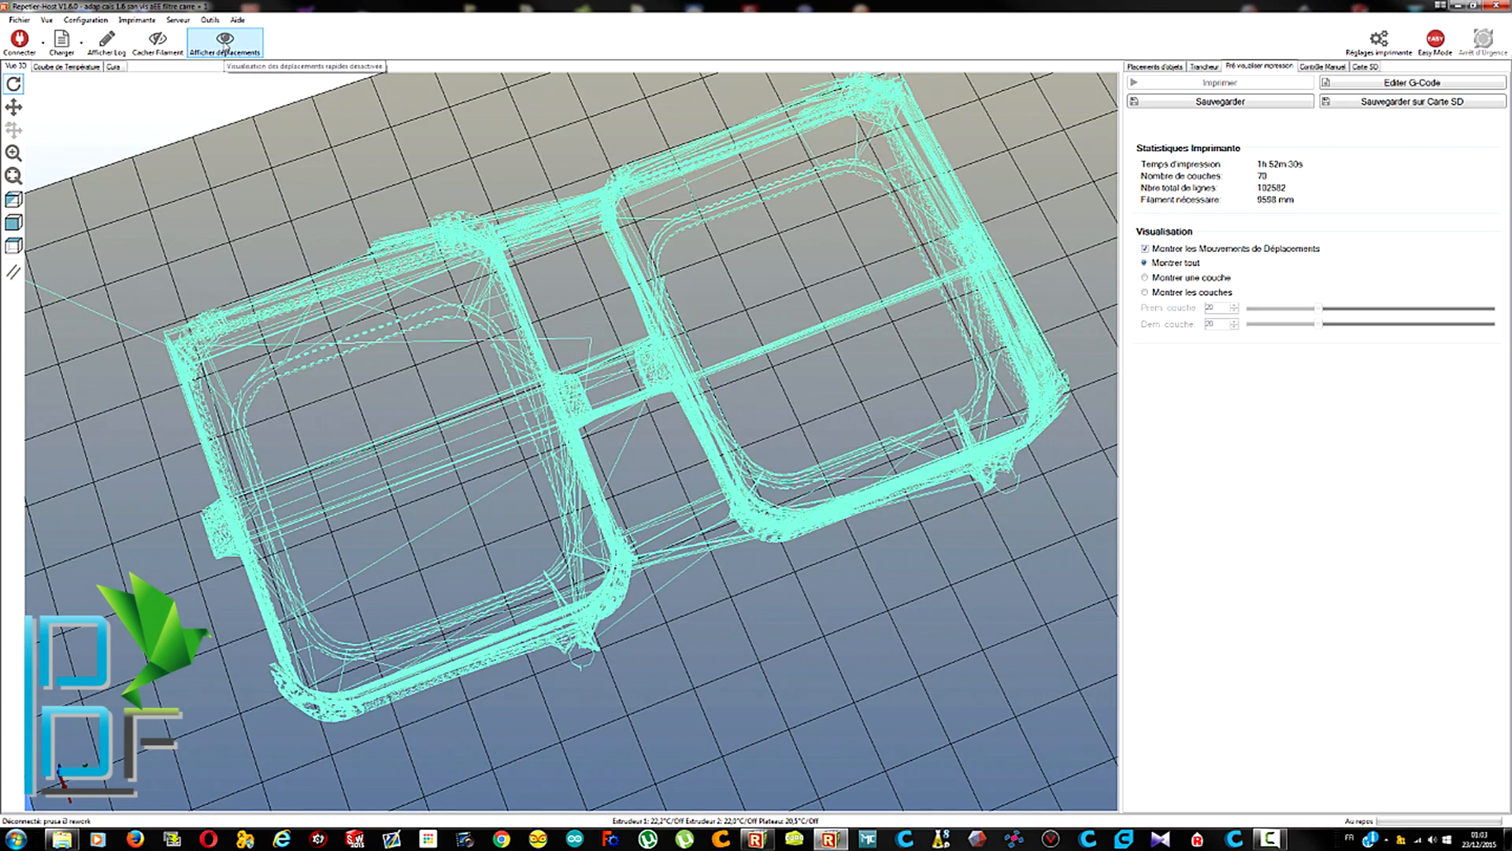
left_click_drag(655, 401, 480, 465)
left_click(221, 41)
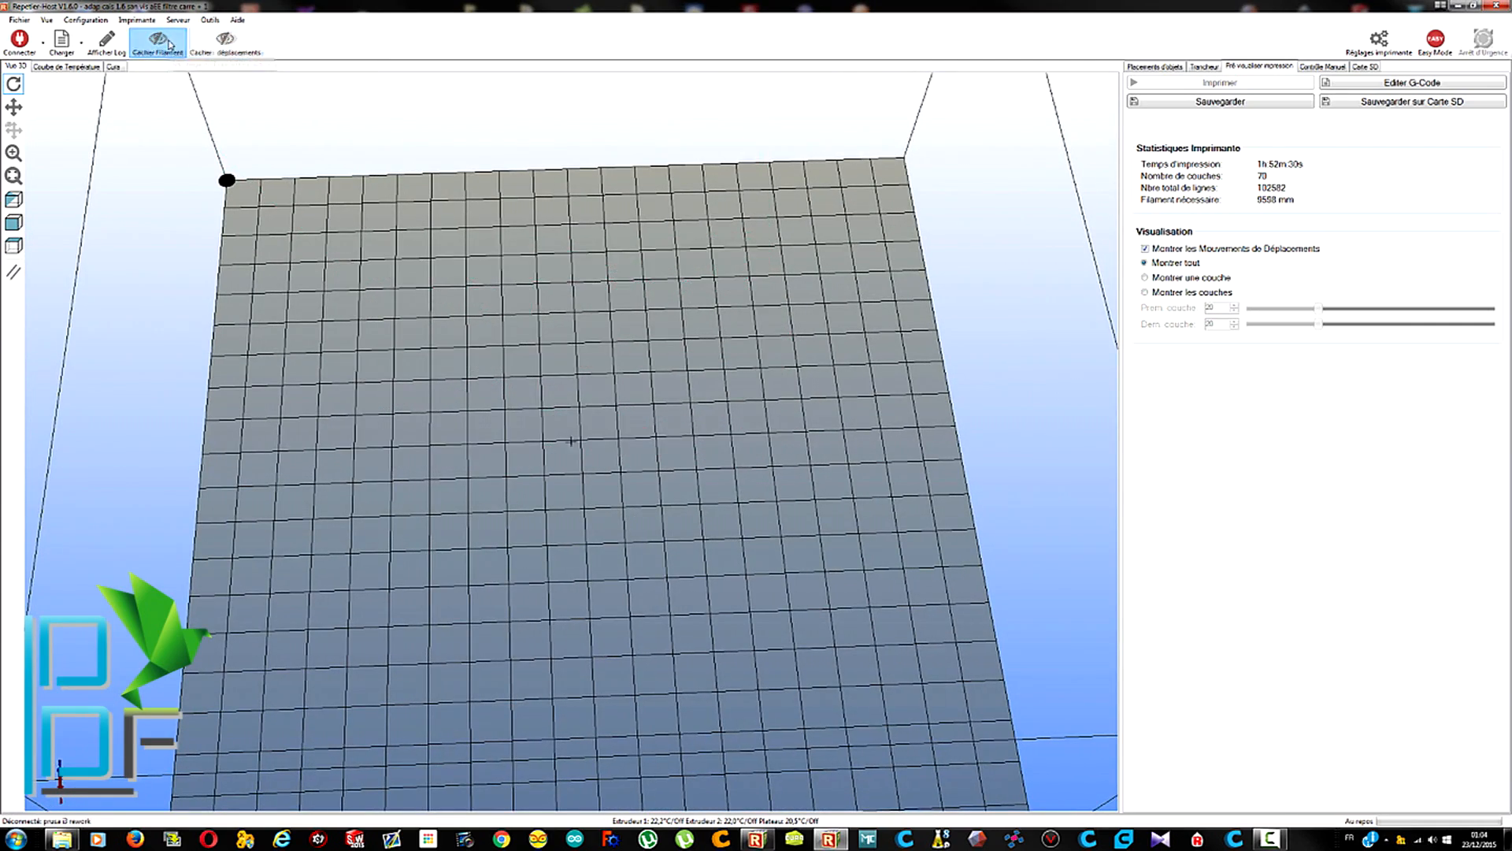
left_click(160, 42)
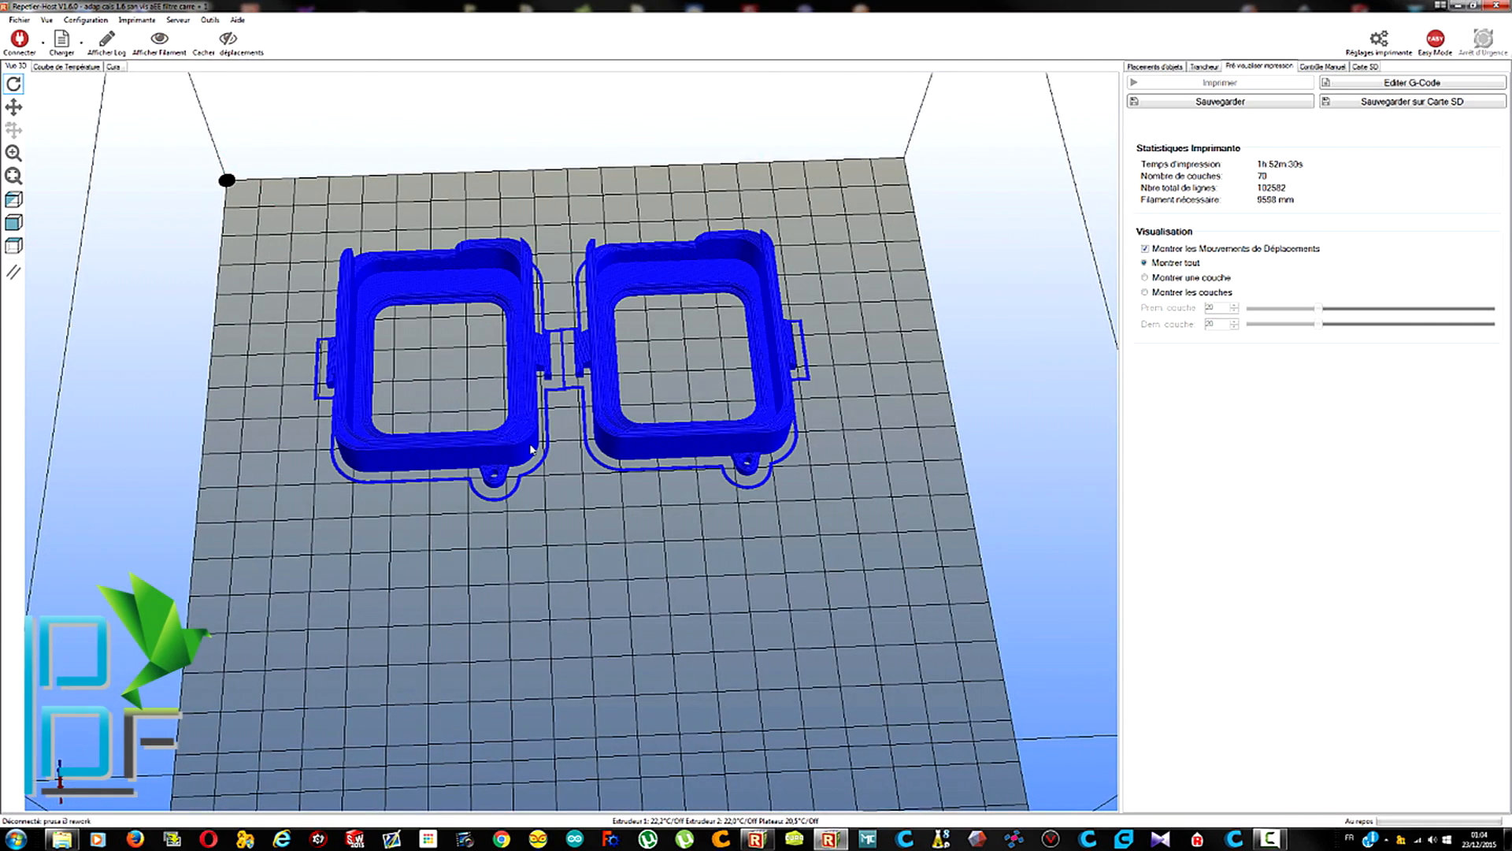
Examine the sliced walls, rounded corners and skirt outline around both frames up close and from above
scroll(532, 449, "up", 5)
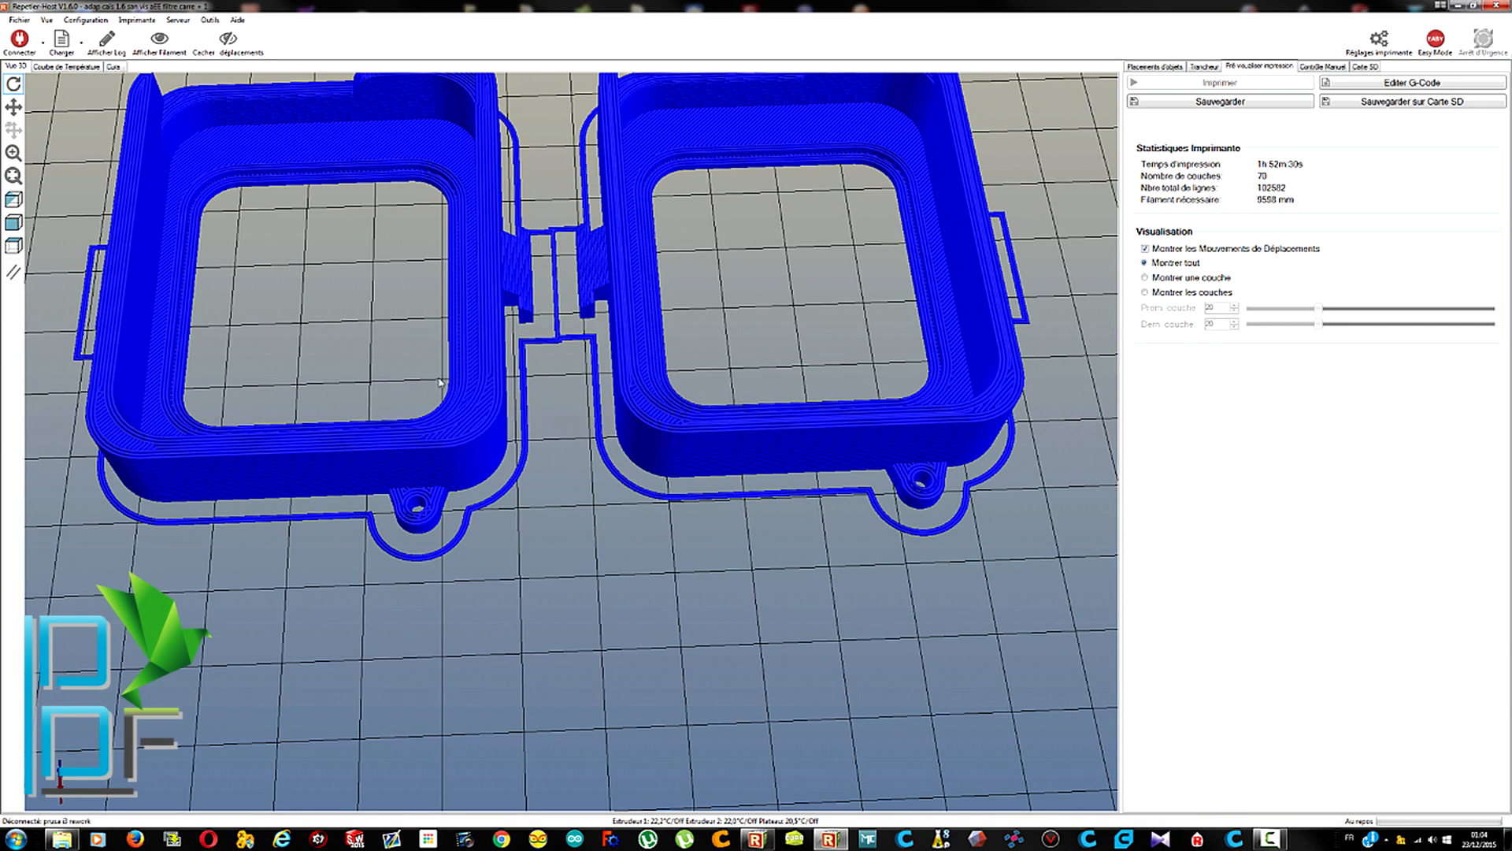
mouse_move(557, 581)
middle_mouse_down()
mouse_move(601, 480)
mouse_move(575, 587)
middle_mouse_up()
left_click_drag(575, 587, 551, 641)
scroll(575, 529, "down", 5)
scroll(575, 529, "down", 4)
middle_click_drag(590, 476, 625, 567)
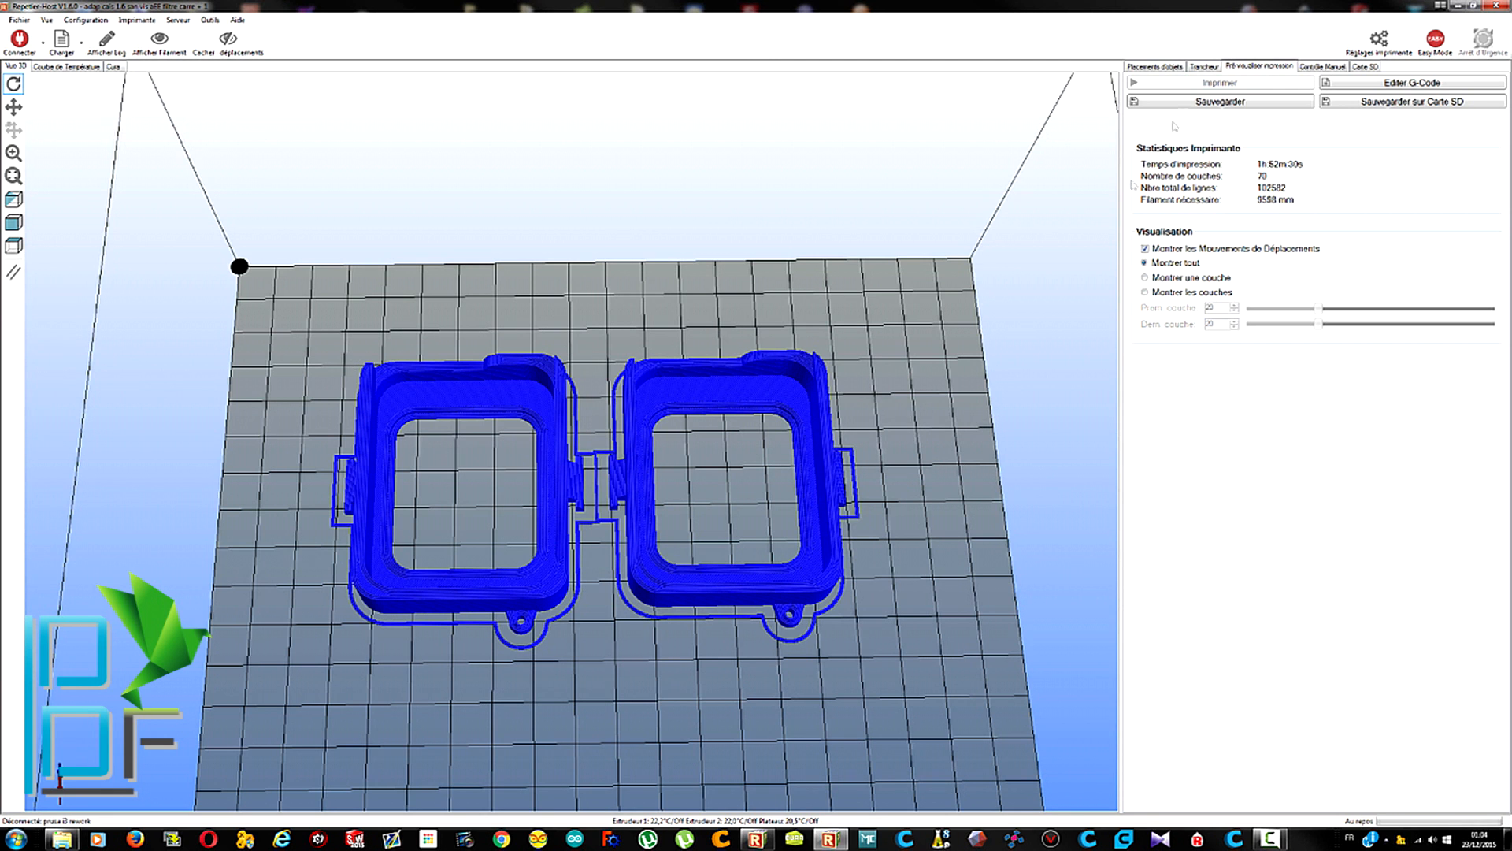
Open the CuraEngine configuration and review the available Adhesion Type options, keeping Aucun
left_click(1206, 68)
left_click(1453, 153)
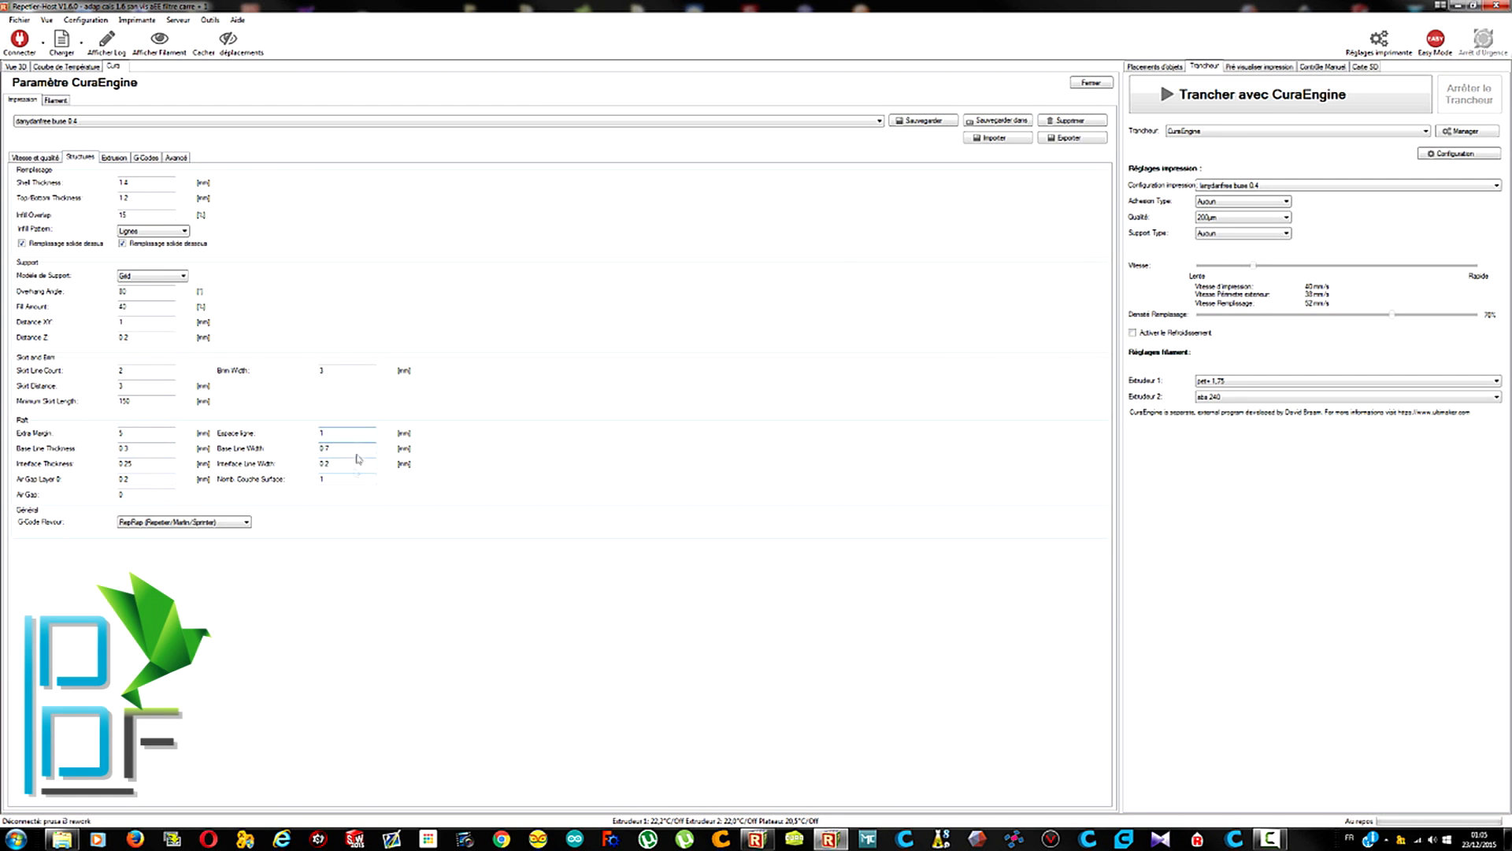
left_click(1244, 206)
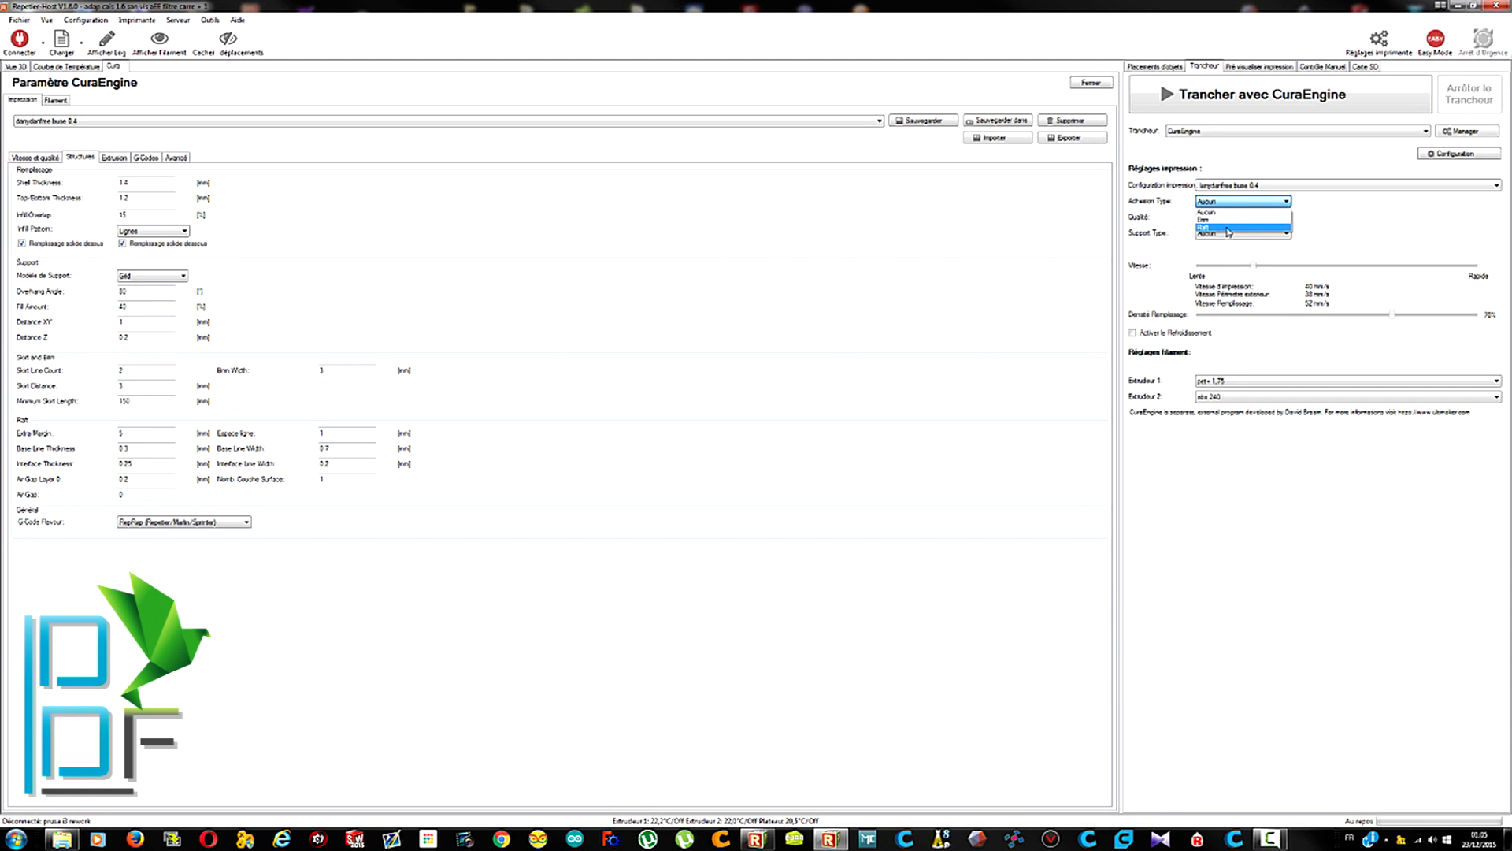
left_click(889, 387)
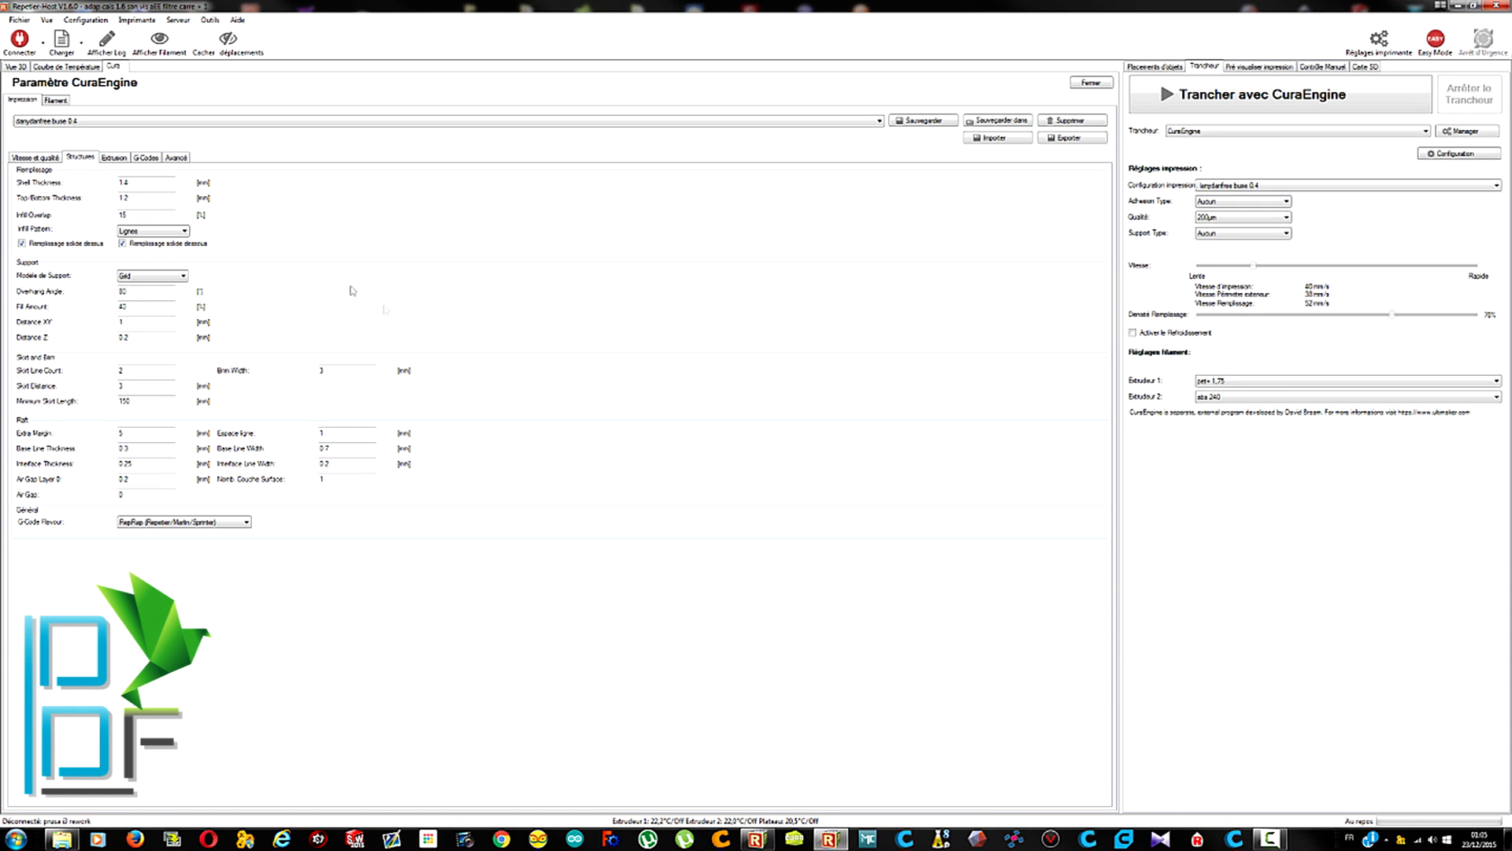
Review the print profile's extrusion and retraction, G-code, advanced mesh error, and speed and quality settings
left_click(113, 160)
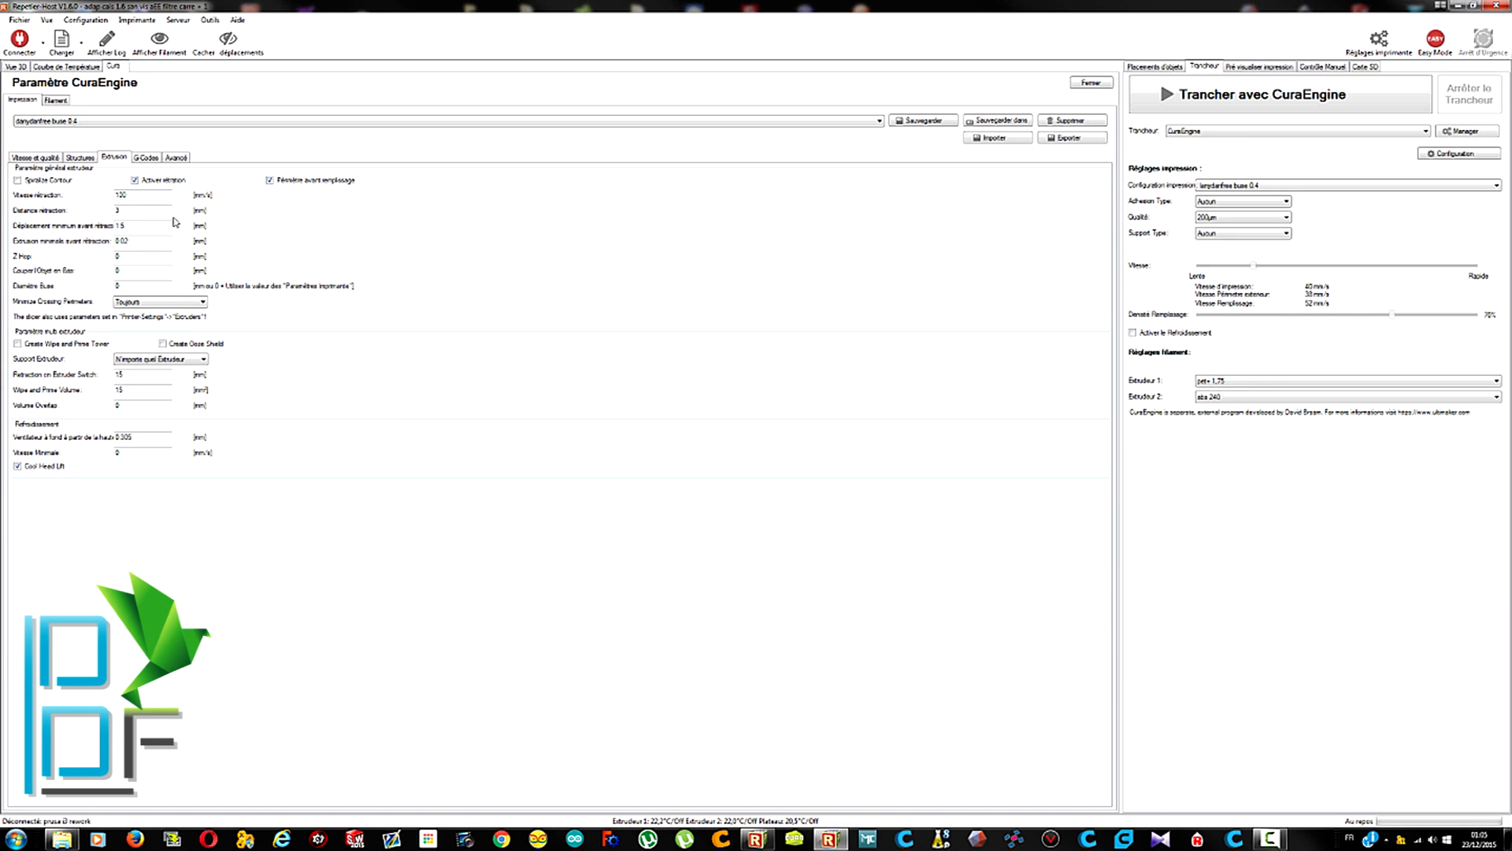
left_click(147, 211)
left_click(153, 160)
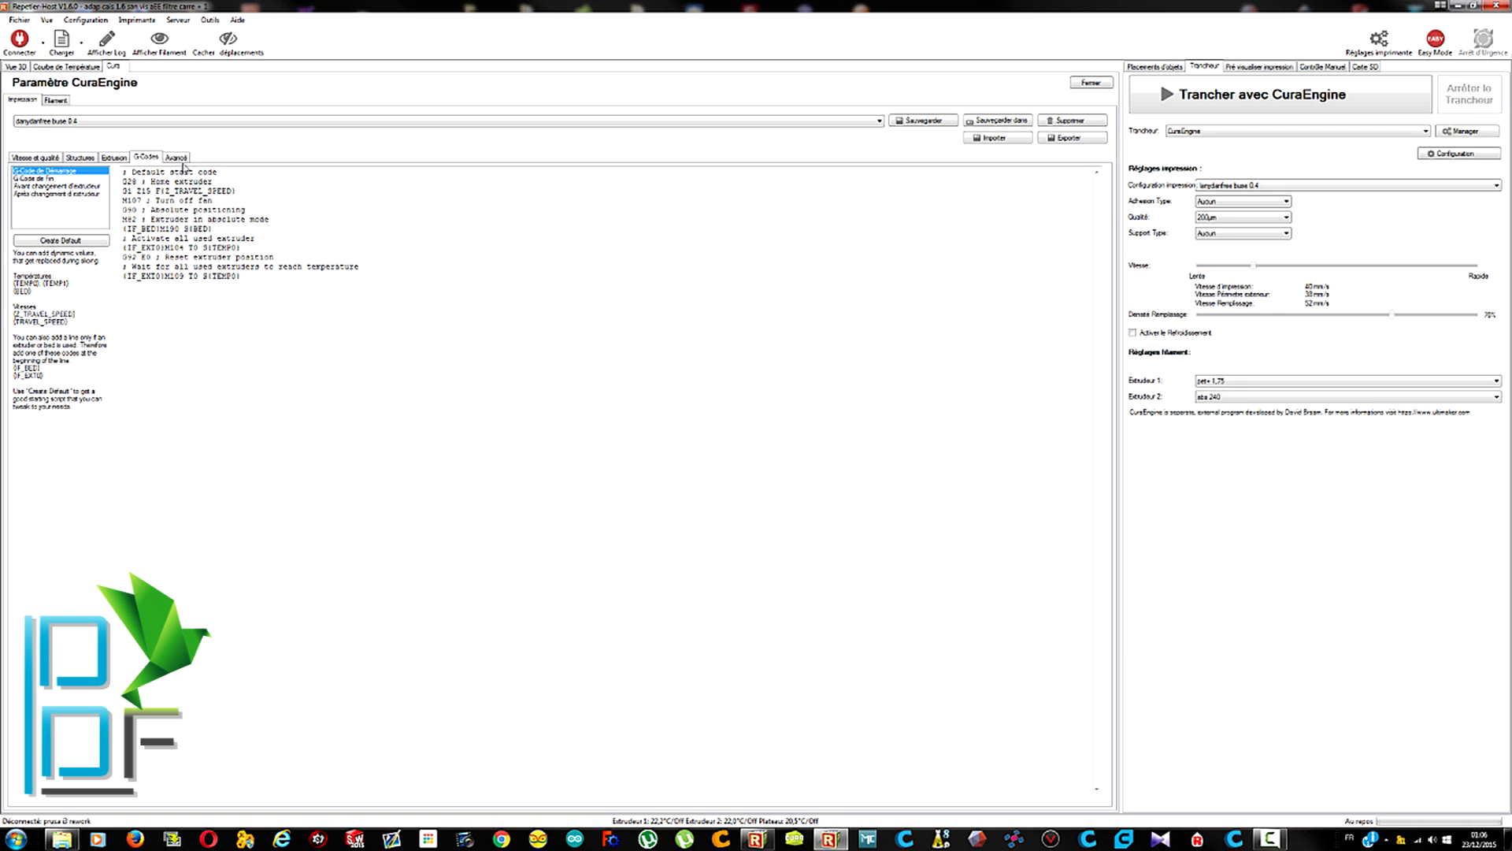
left_click(178, 158)
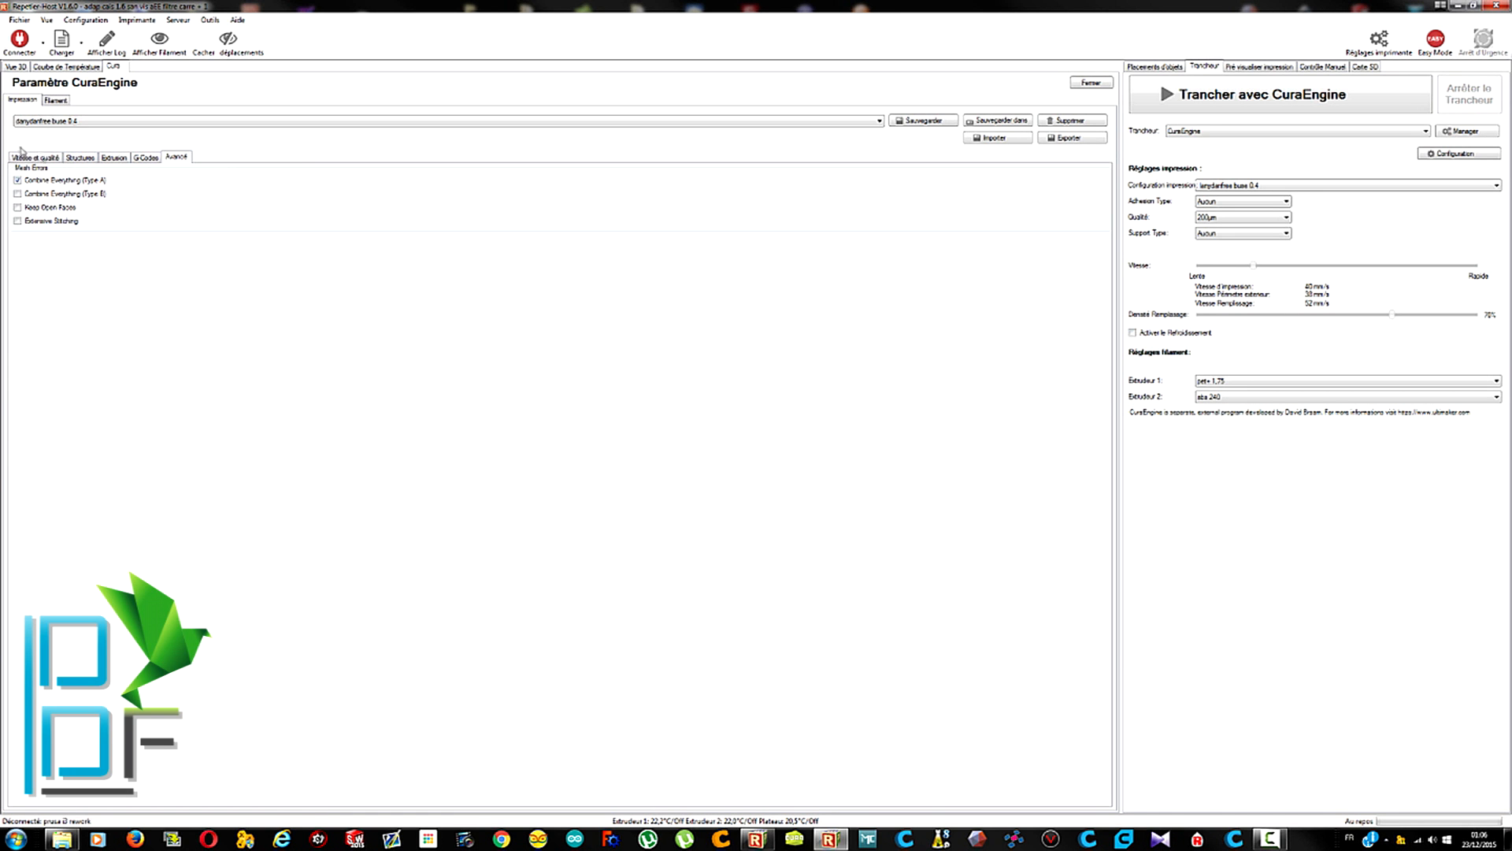
left_click(25, 157)
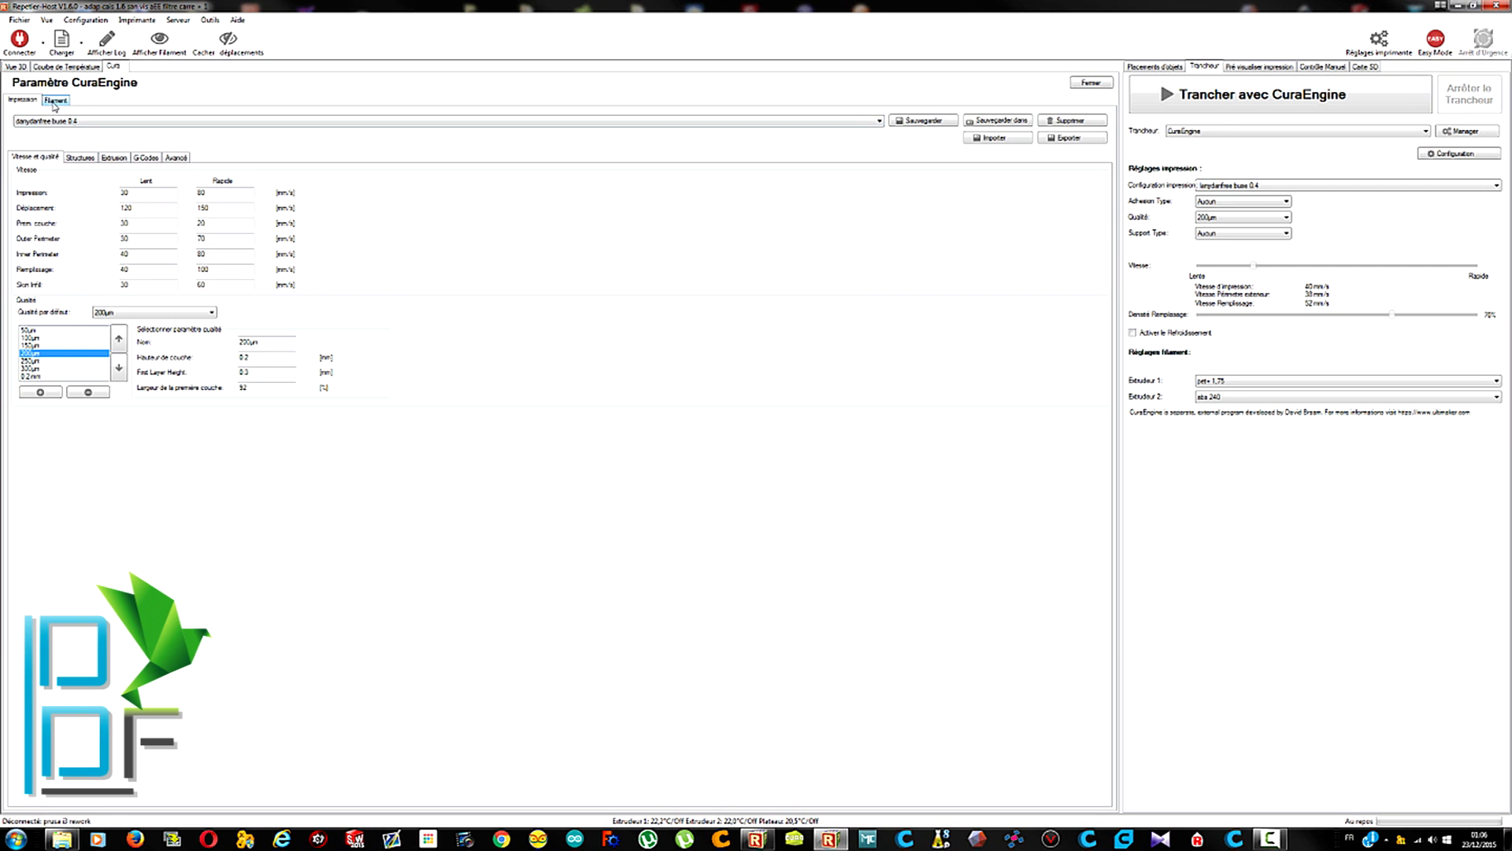
Open the filament settings and compare the diameter, temperatures and cooling of the PET+ profile with the pla 1.75 205 and pla 1.75 profiles
left_click(53, 103)
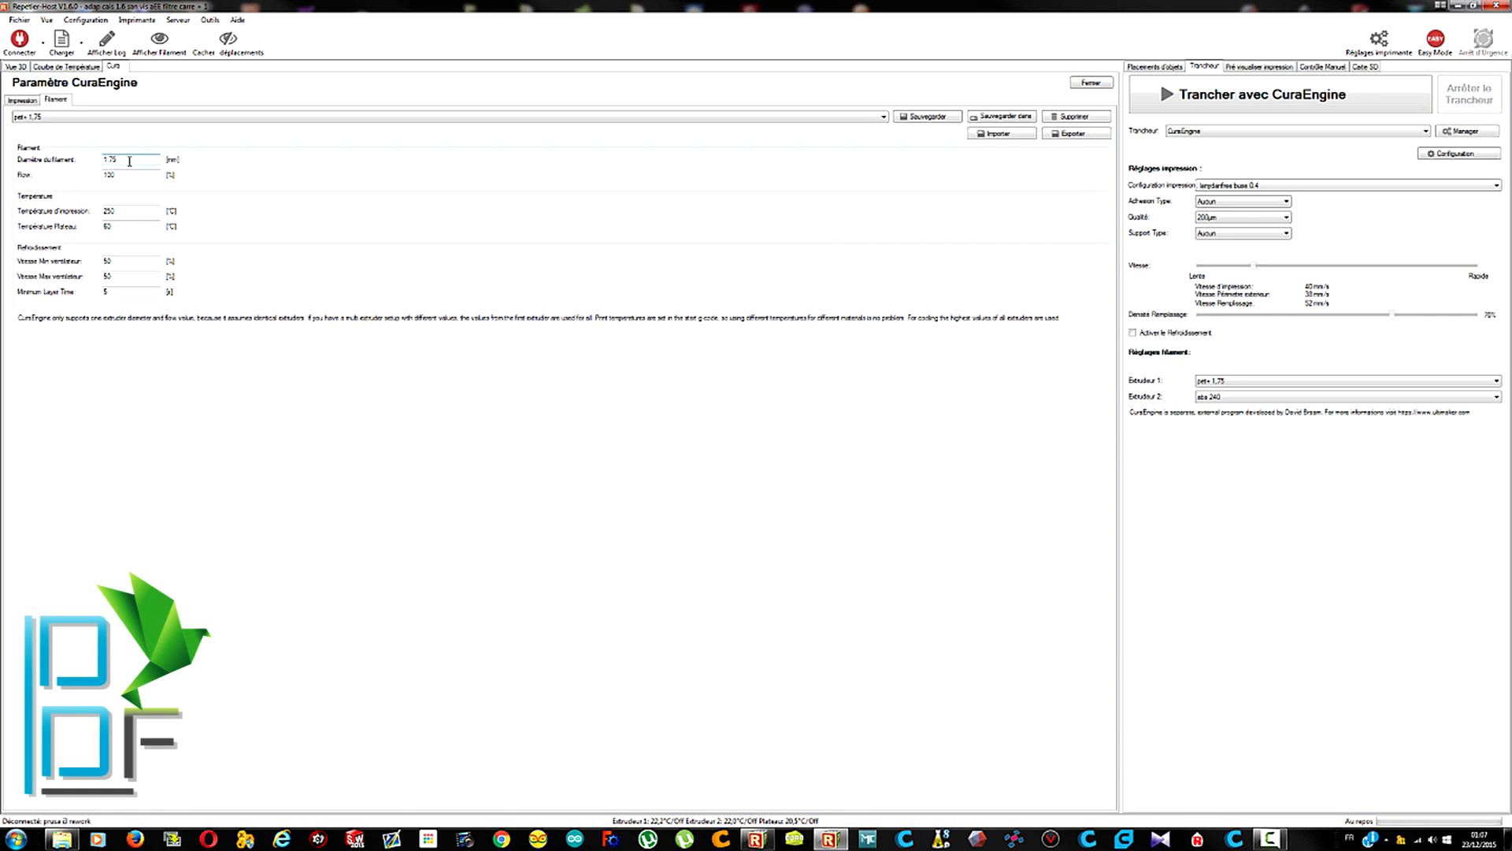
left_click(128, 210)
left_click(266, 119)
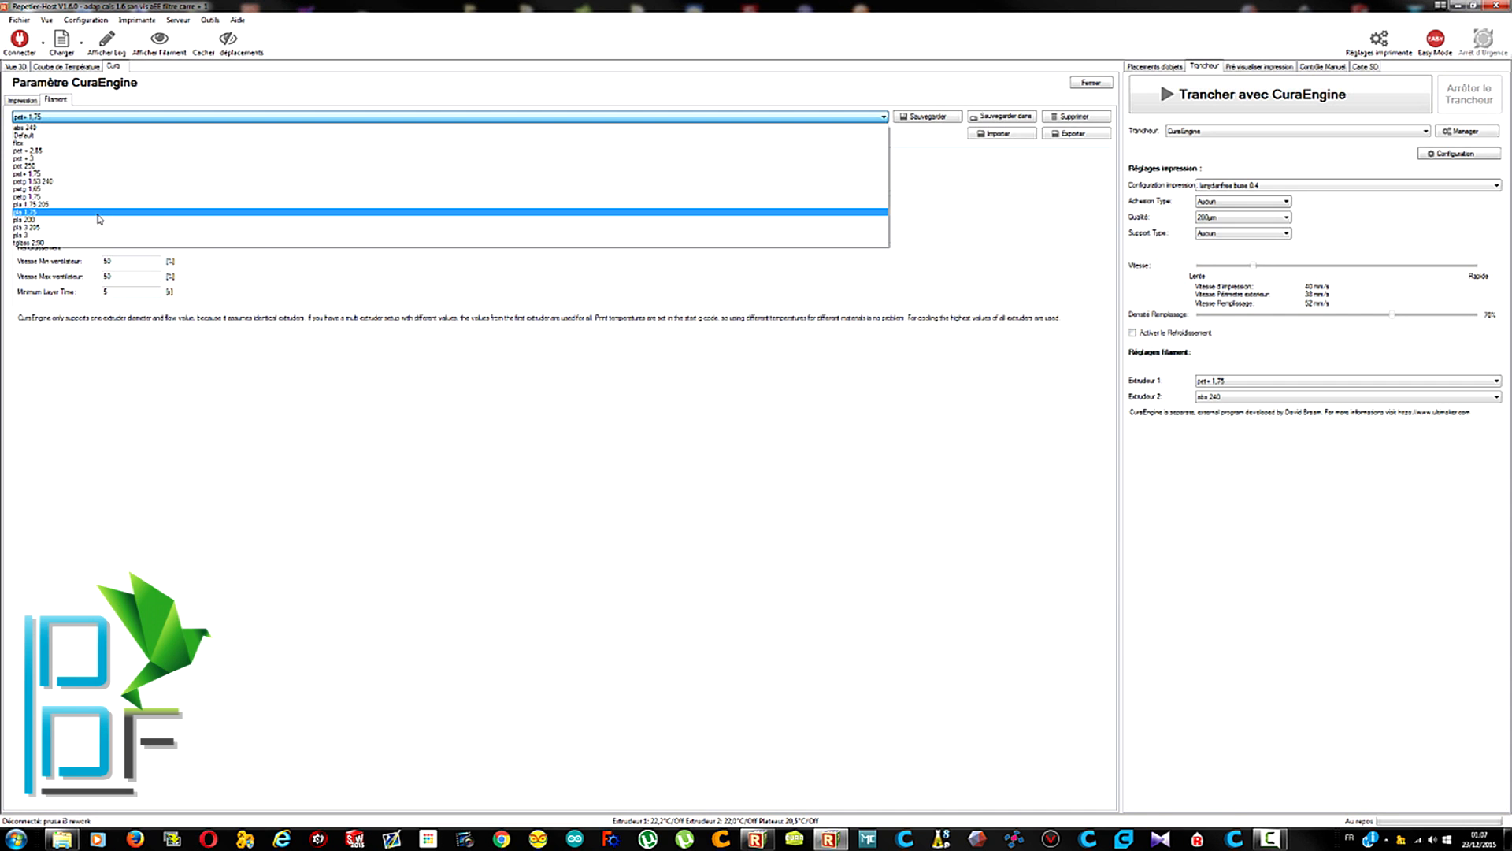
left_click(101, 204)
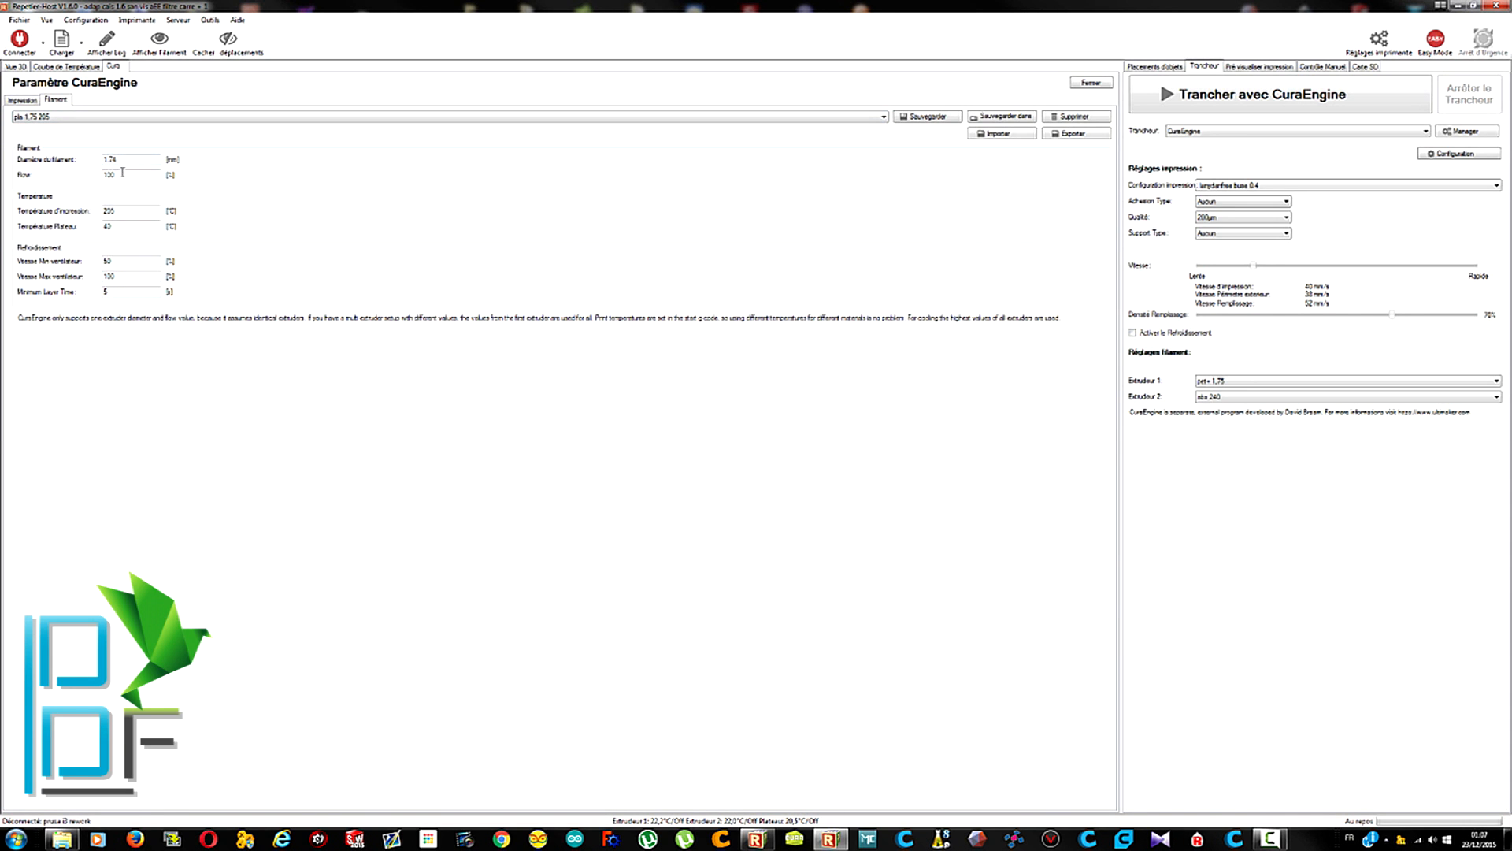
left_click(121, 118)
left_click(102, 211)
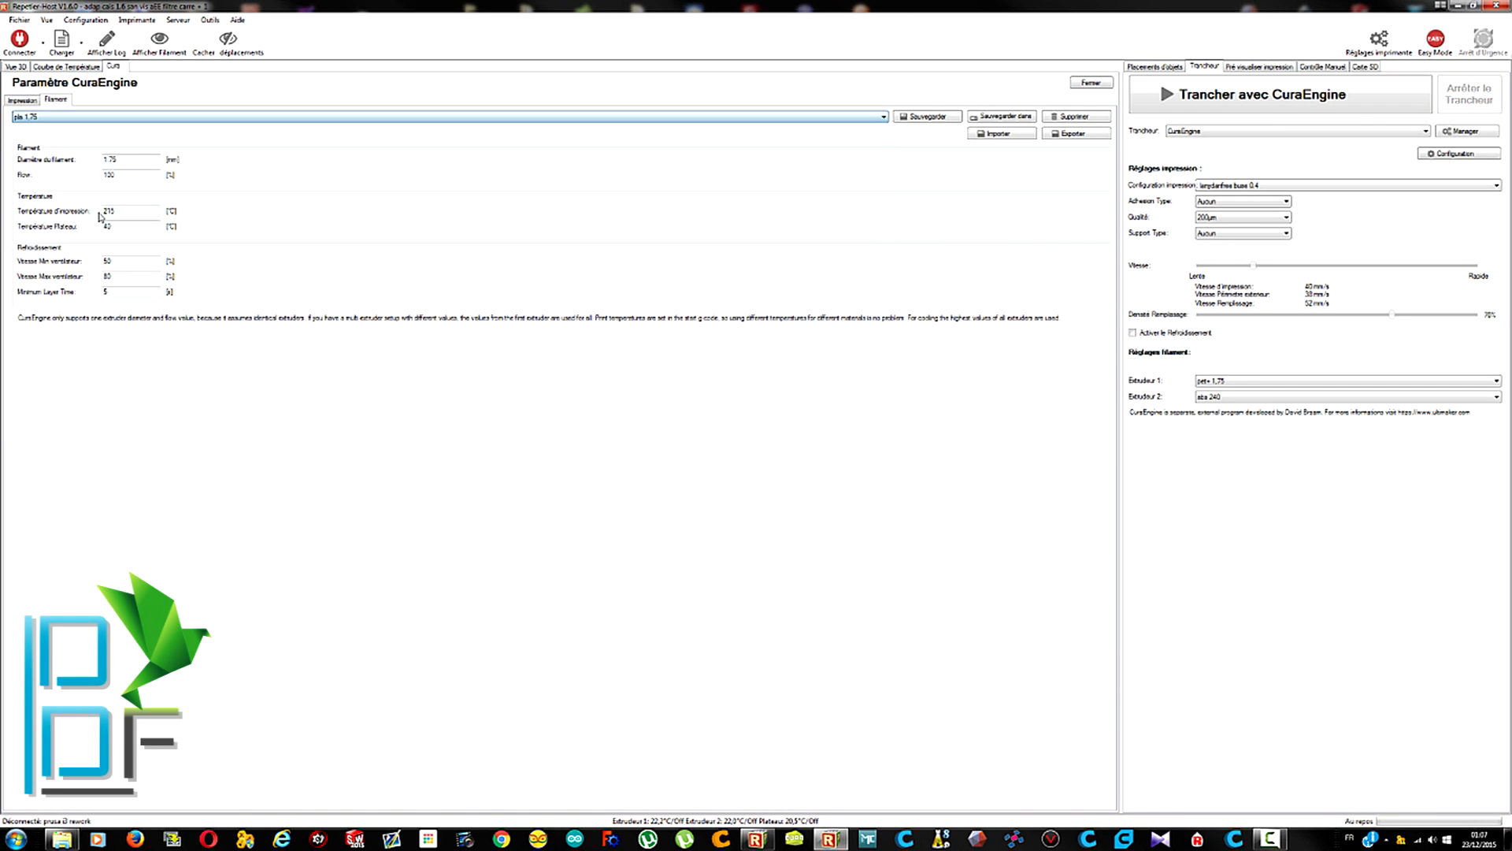
left_click(108, 213)
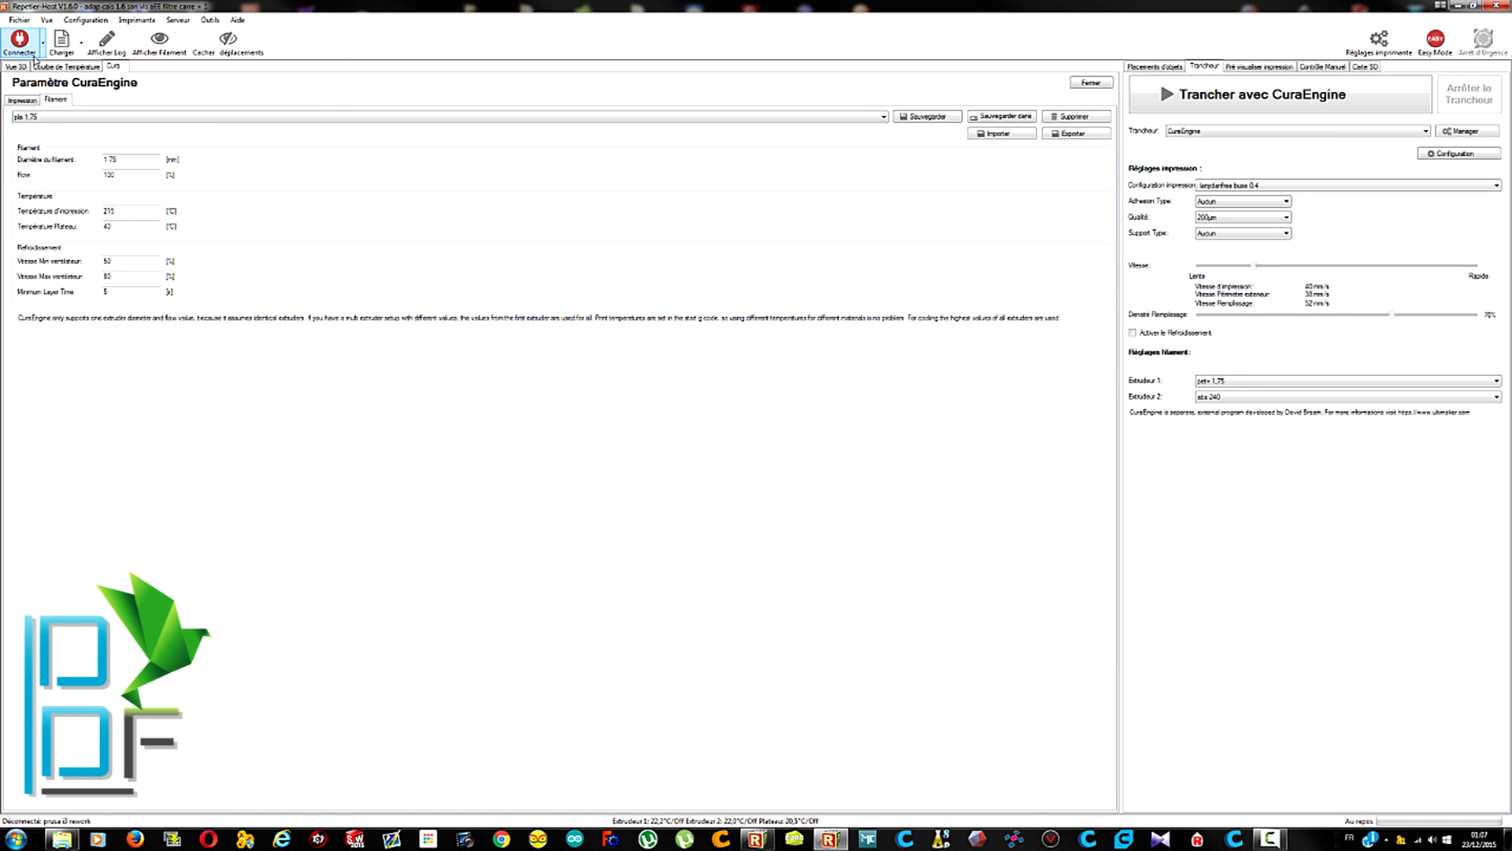
Return to the 3D view and compare the two frame models with their sliced print preview
left_click(15, 66)
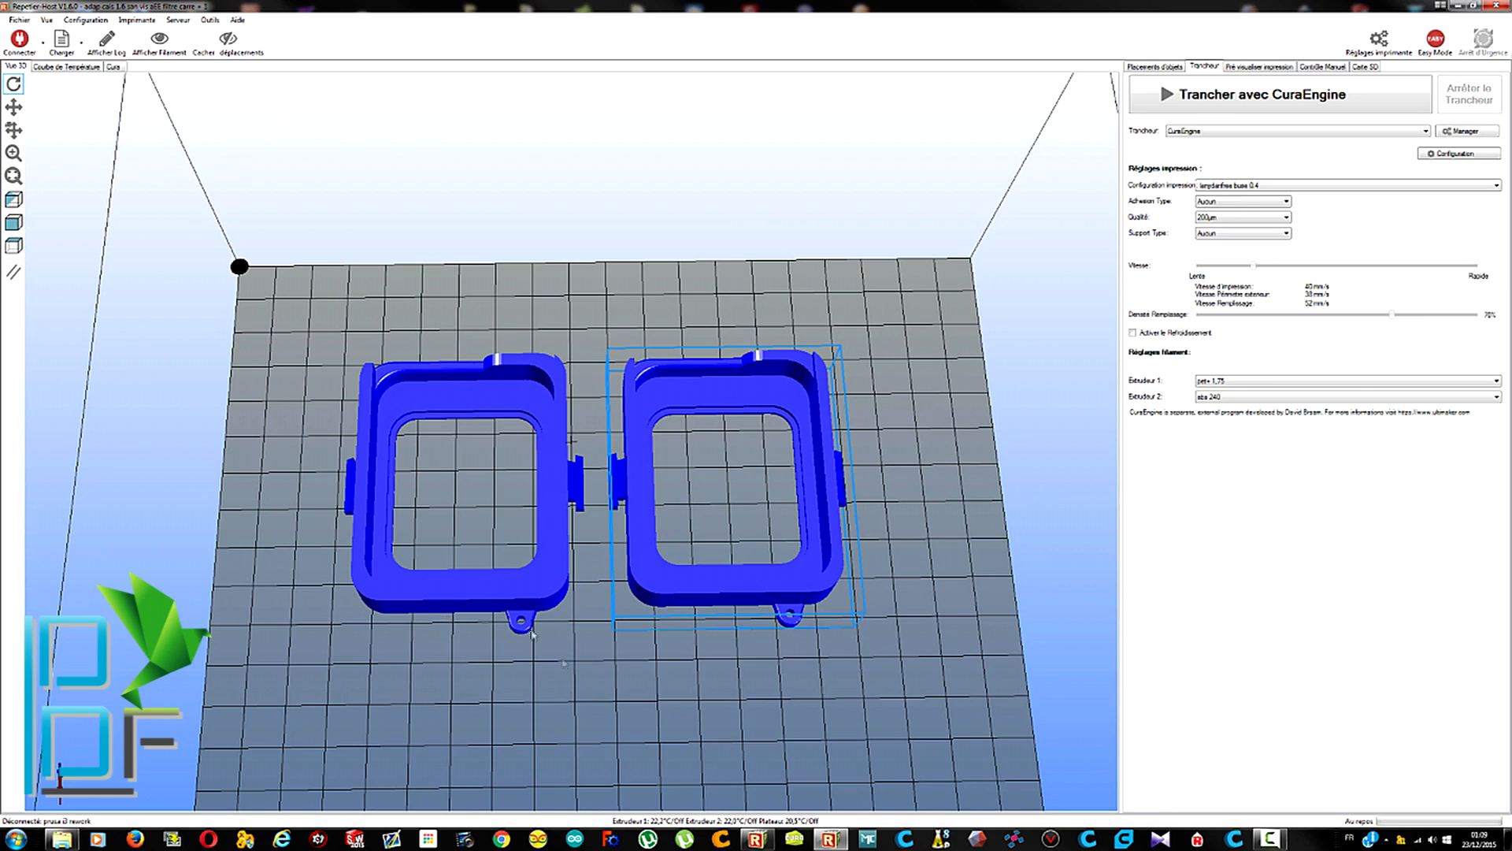
left_click_drag(551, 689, 652, 581)
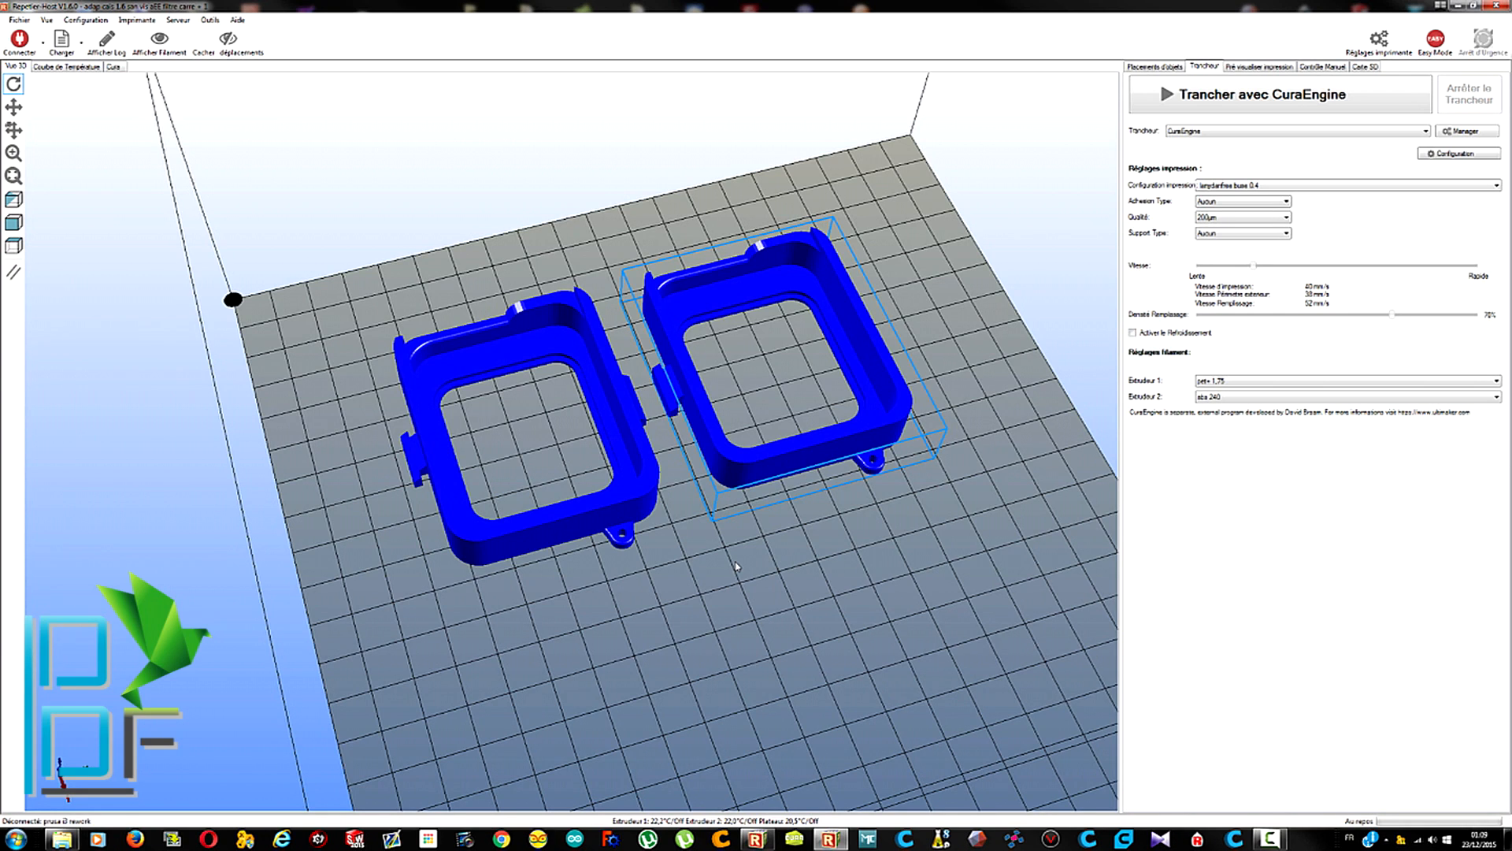
left_click_drag(738, 563, 841, 450)
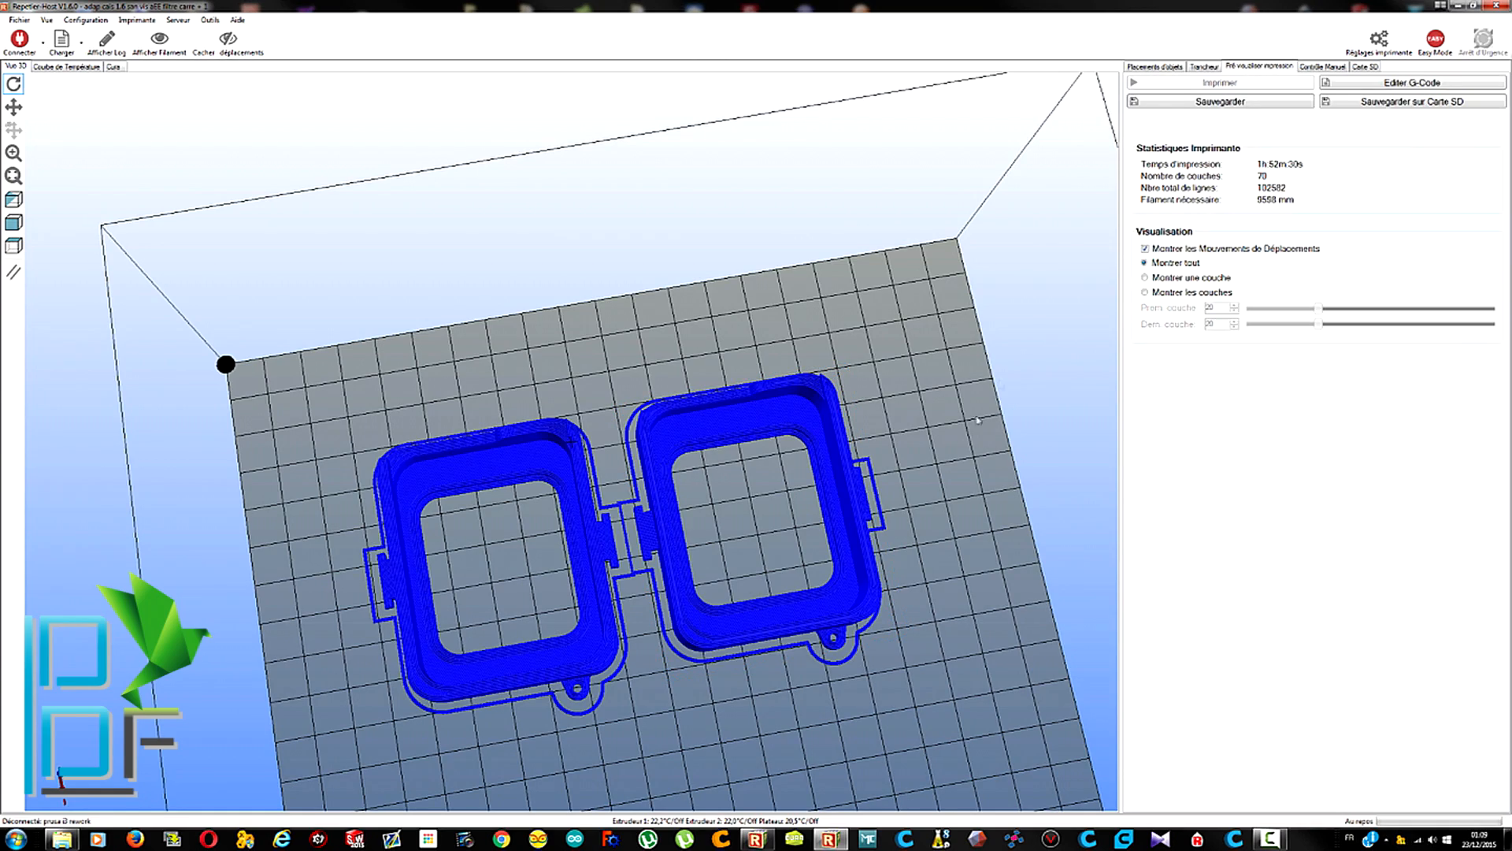
scroll(905, 437, "up", 5)
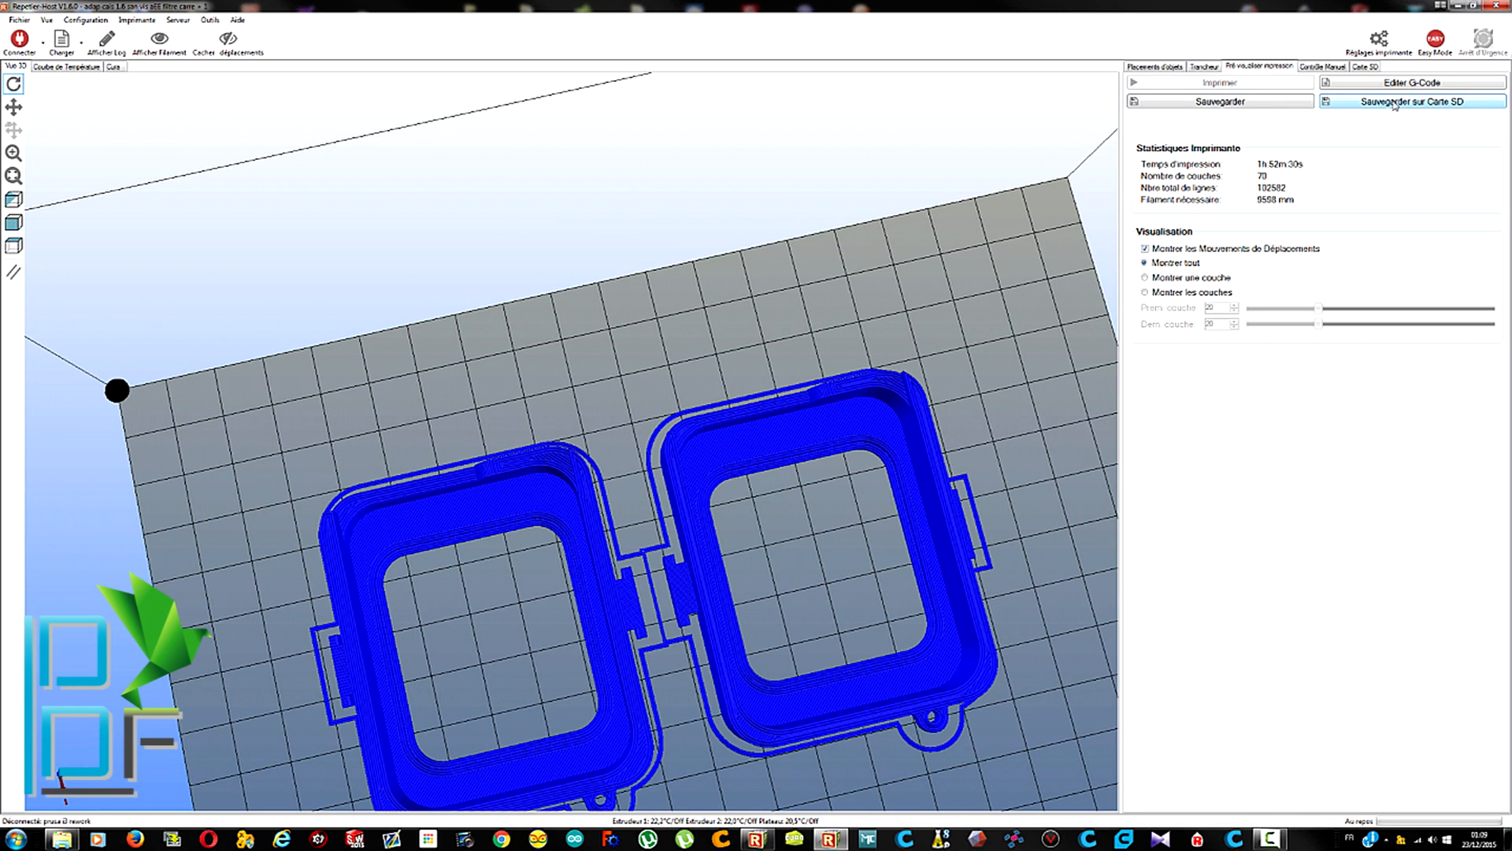
Open the generated G-code for editing and examine the start code and movement lines through the first layer change
left_click(1354, 85)
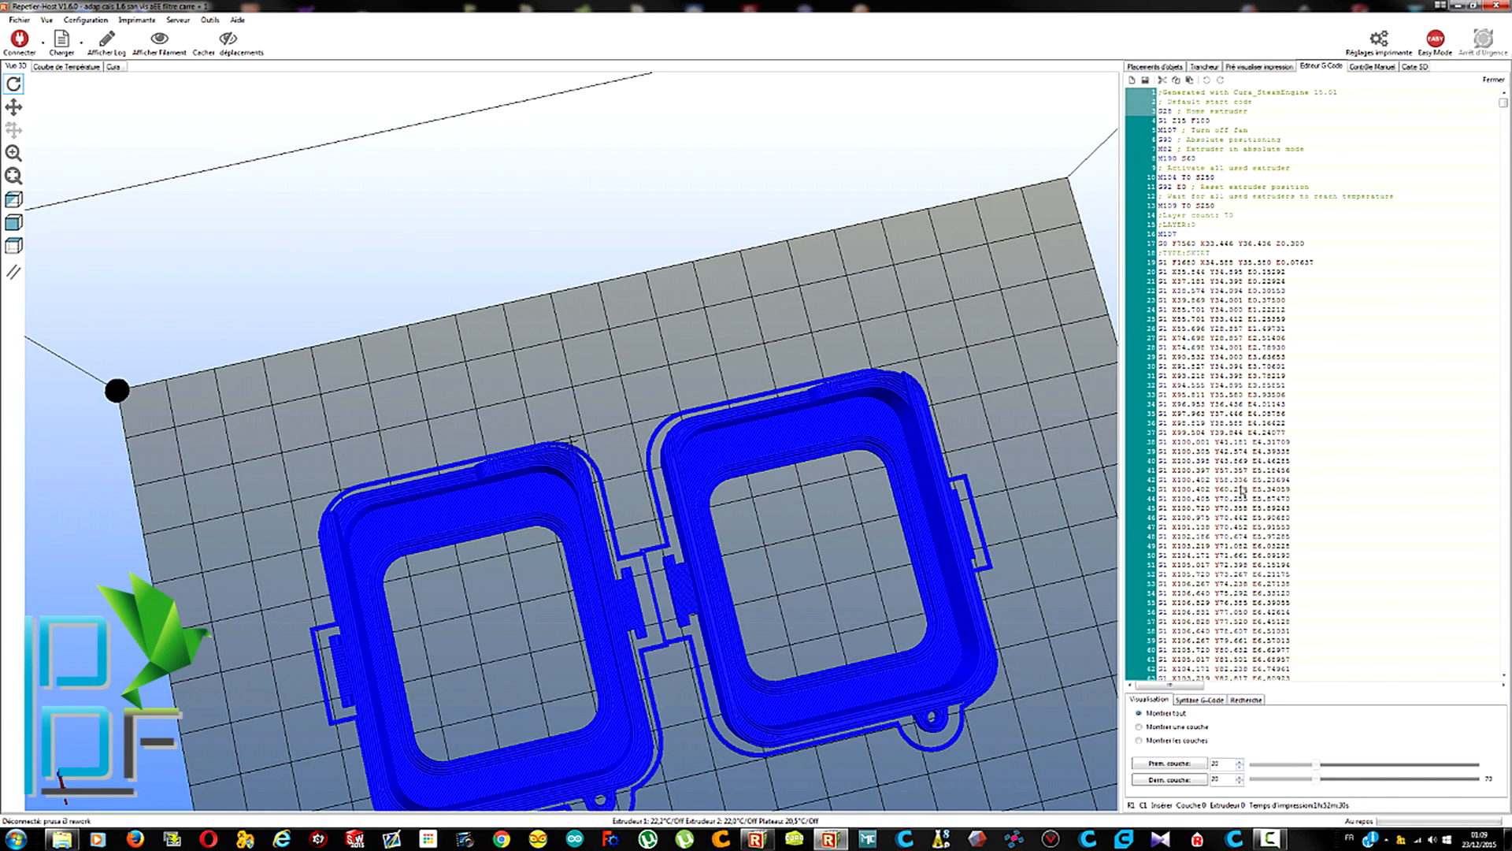
scroll(1242, 490, "down", 8)
scroll(1242, 490, "down", 2)
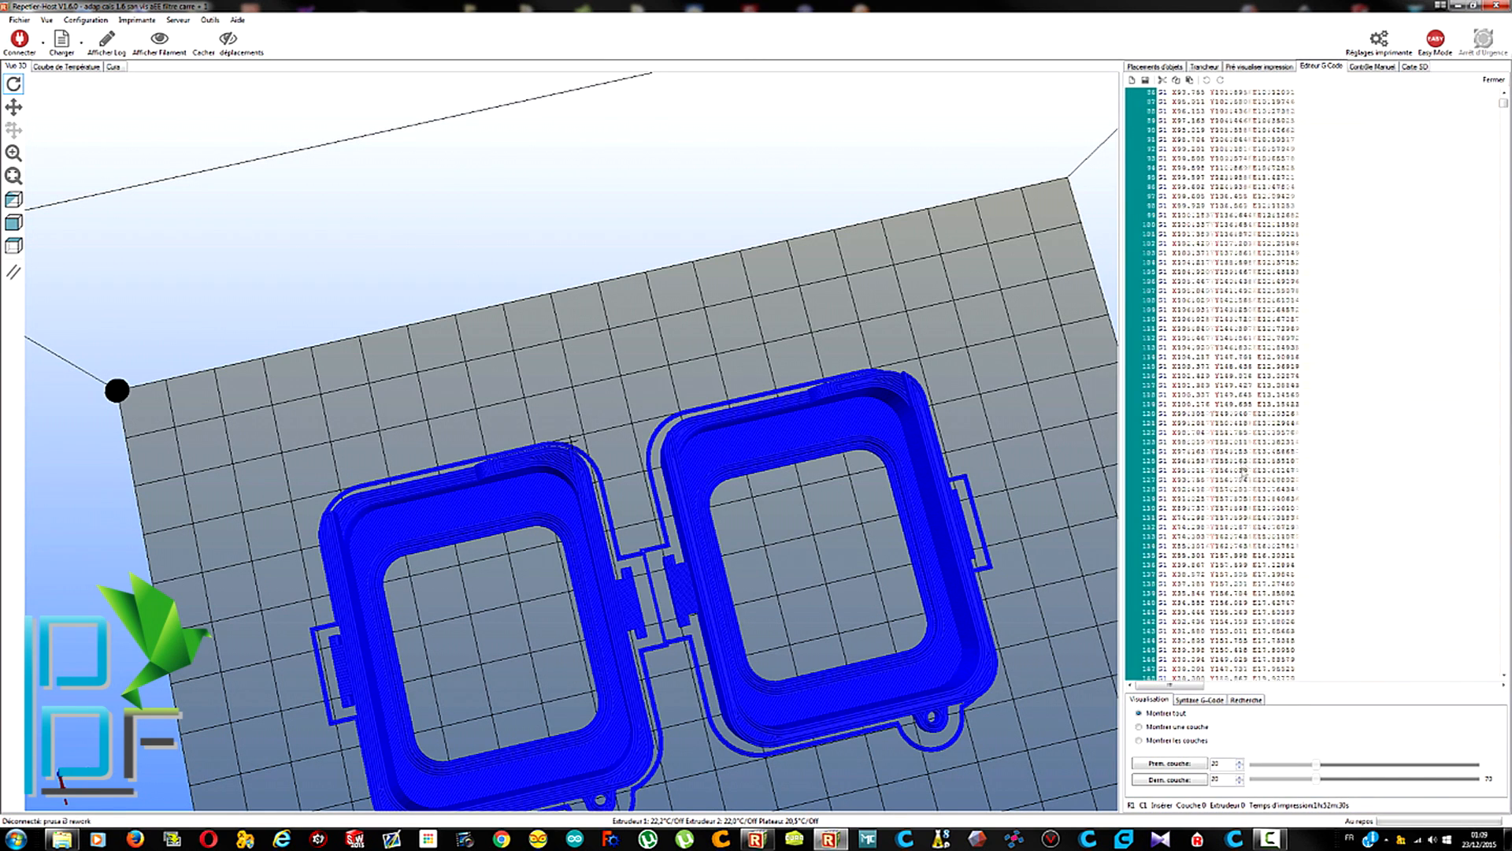
scroll(1242, 461, "up", 10)
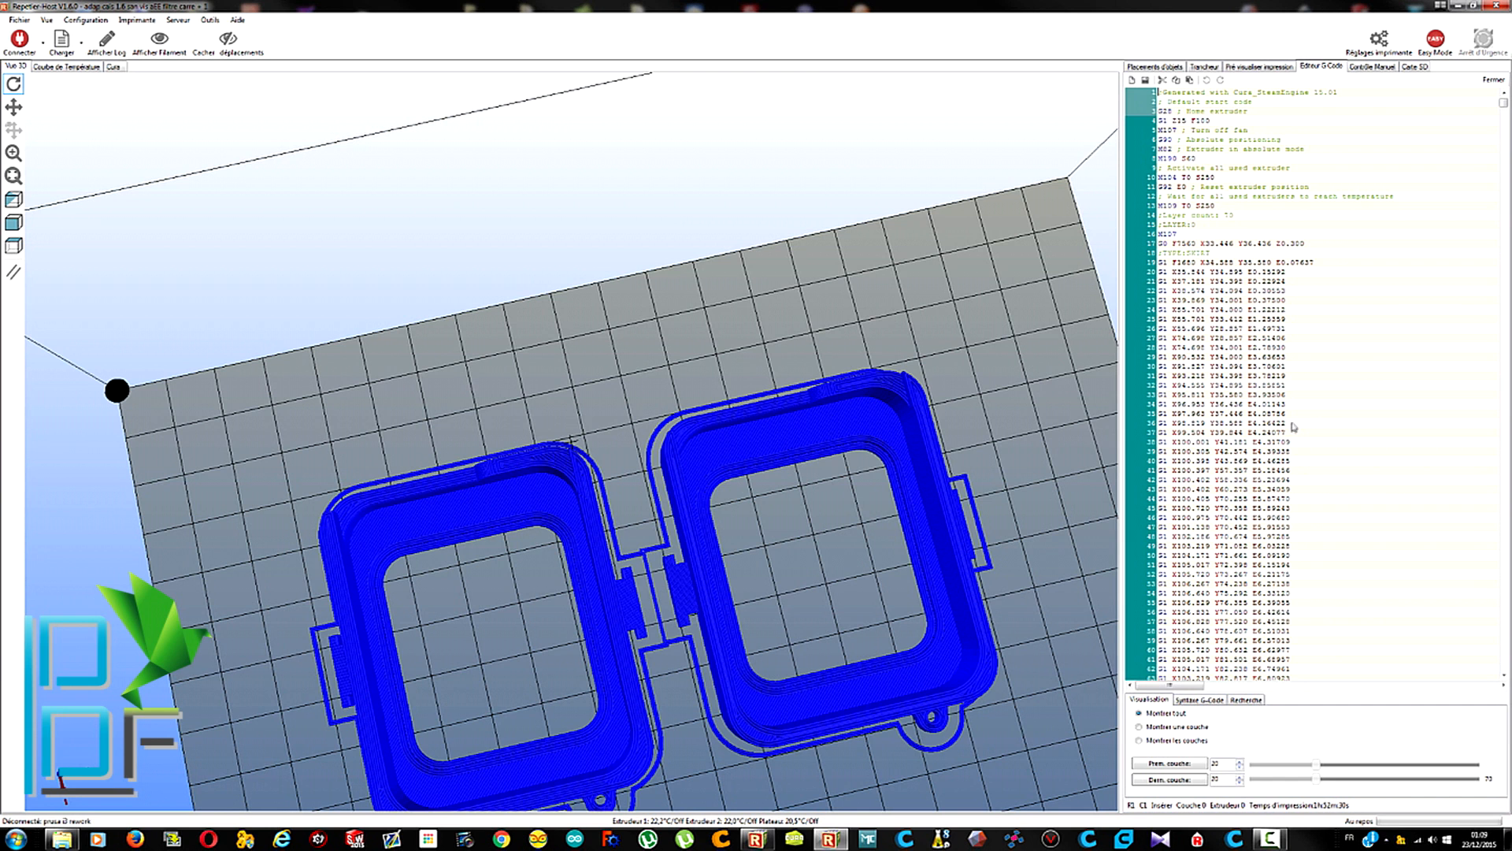
scroll(1234, 508, "down", 12)
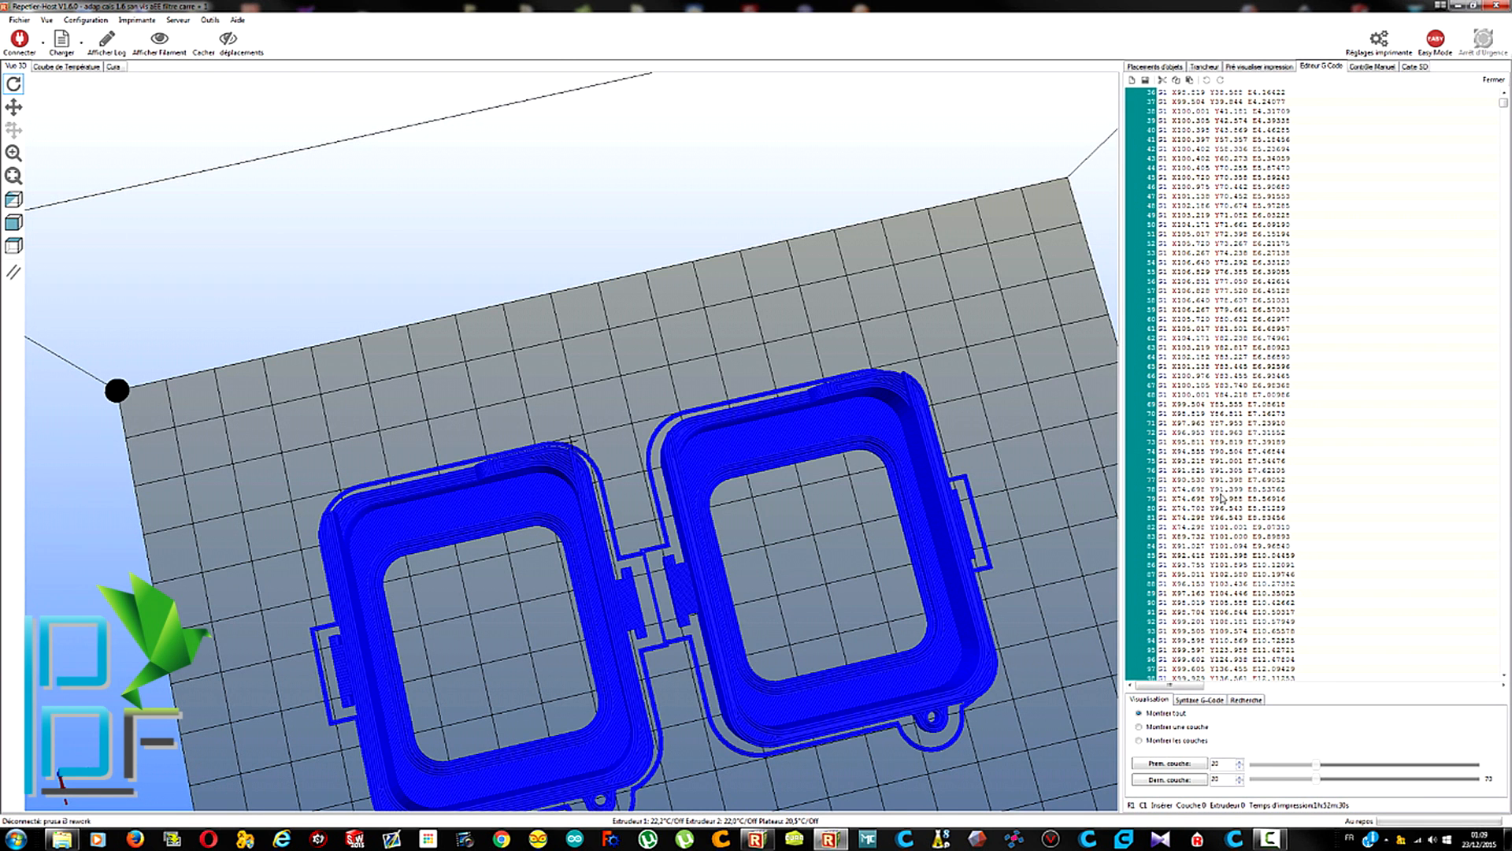
scroll(1182, 535, "down", 10)
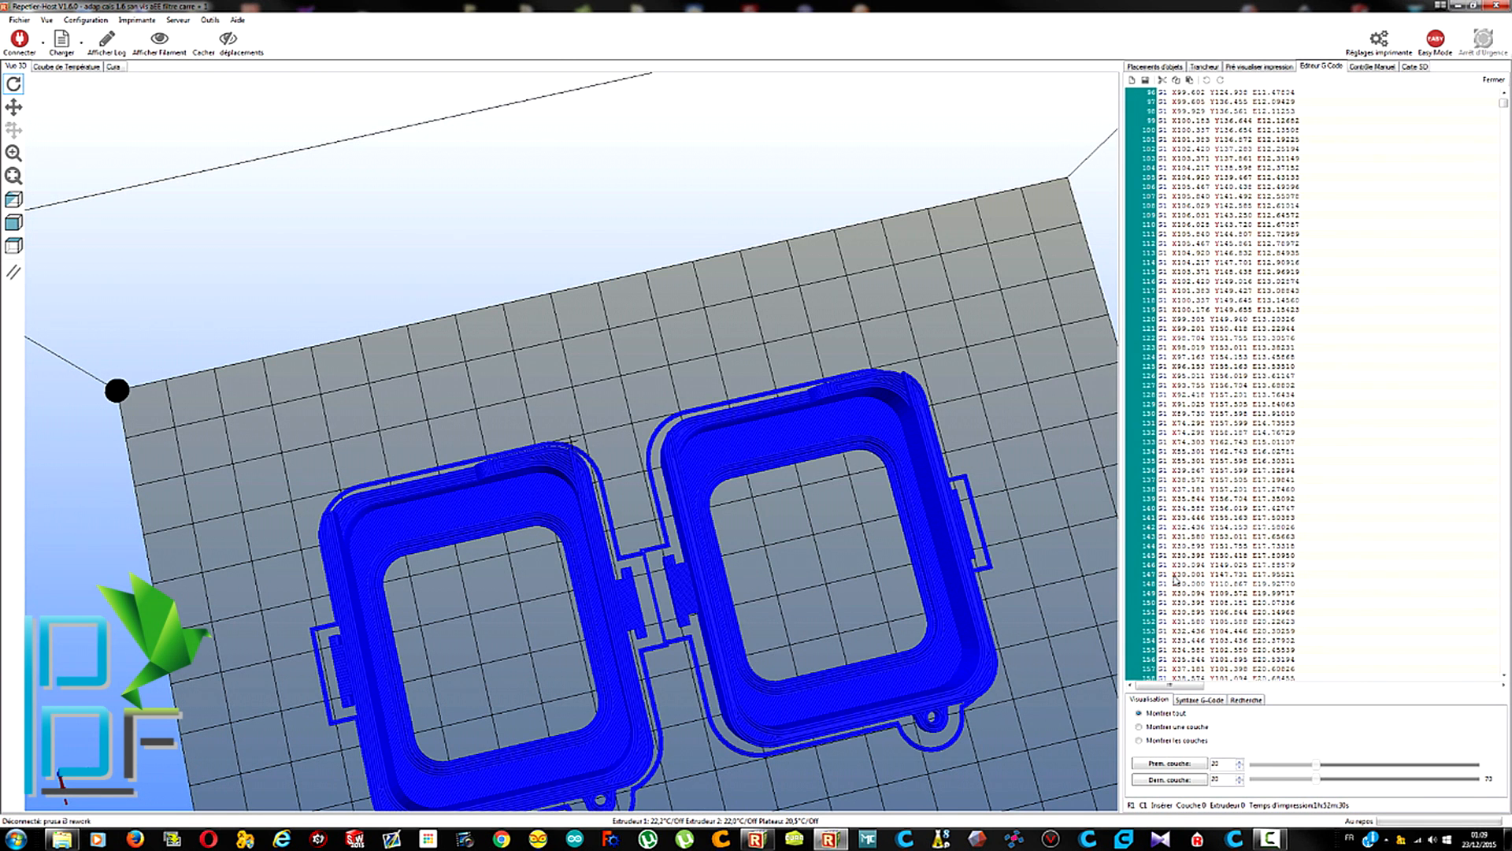
scroll(1179, 578, "up", 10)
scroll(1179, 569, "up", 12)
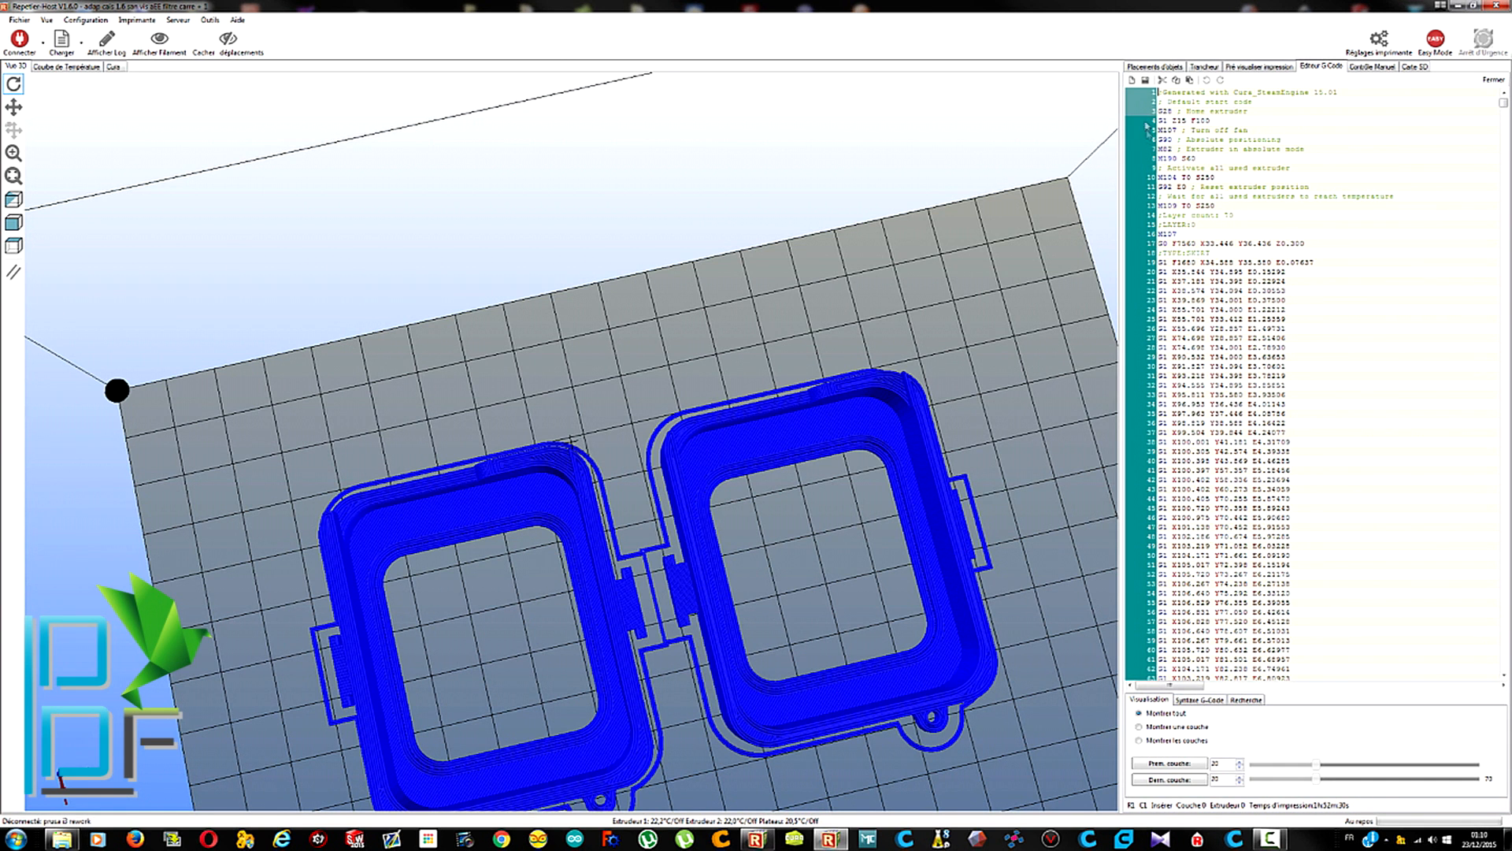
scroll(1152, 516, "down", 18)
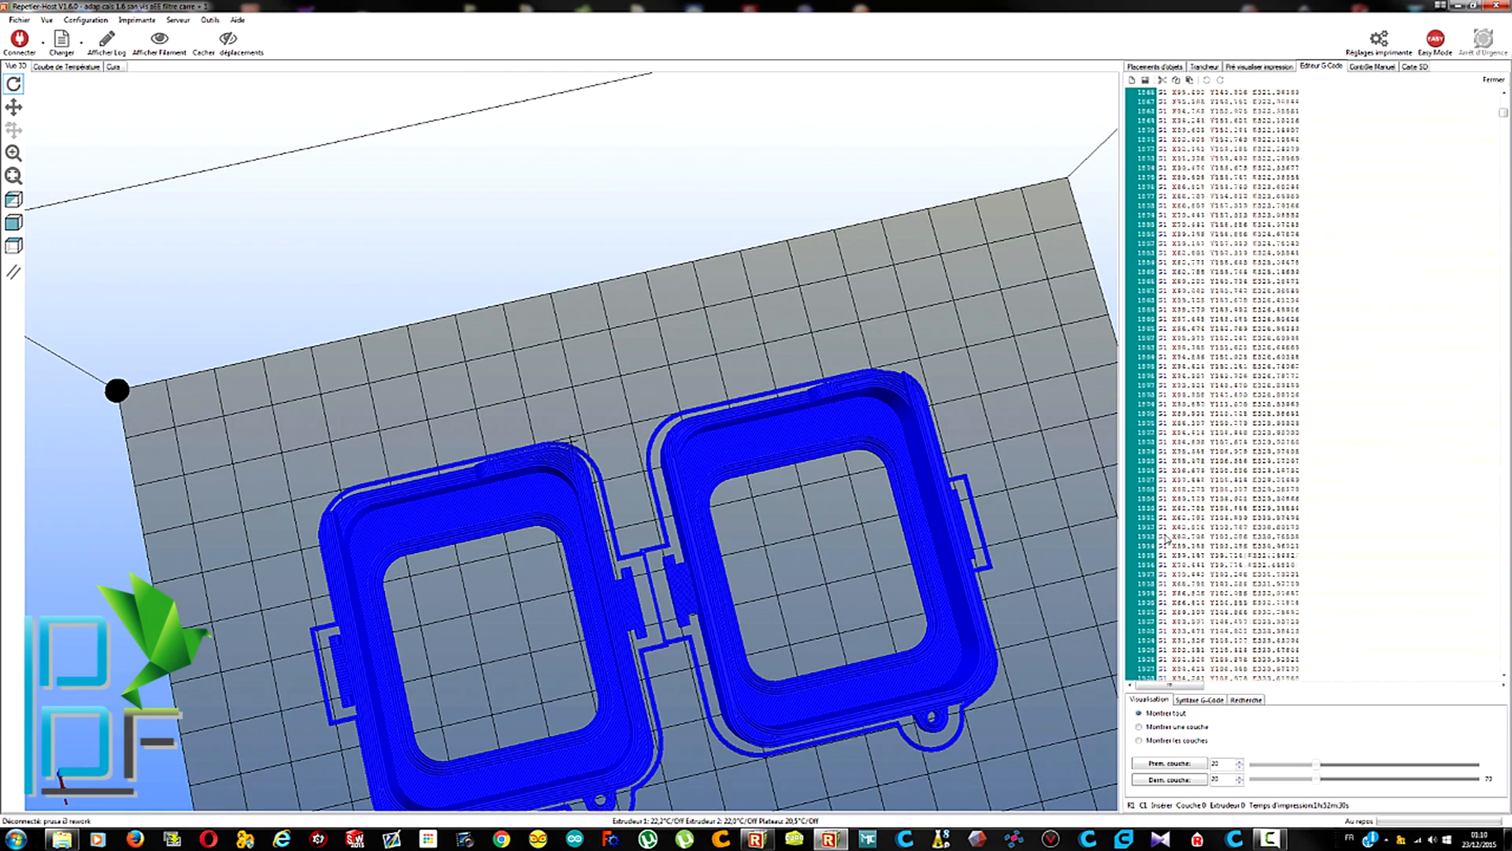
scroll(1168, 538, "down", 20)
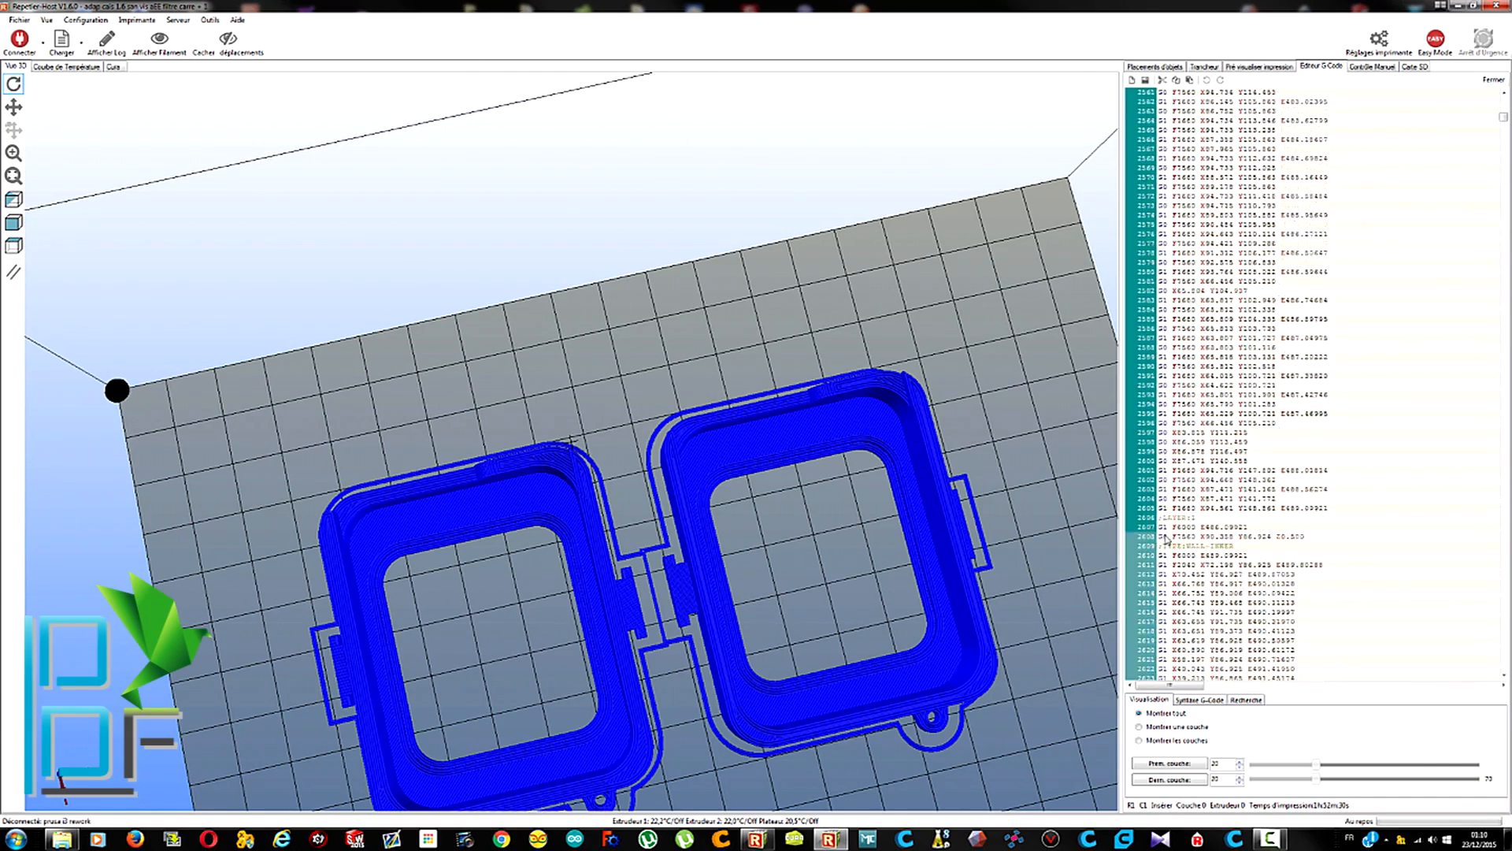
scroll(1168, 538, "up", 10)
Open the printer's manual controls and view the empty build volume from several angles
left_click(1271, 68)
left_click(1372, 87)
left_click(1371, 68)
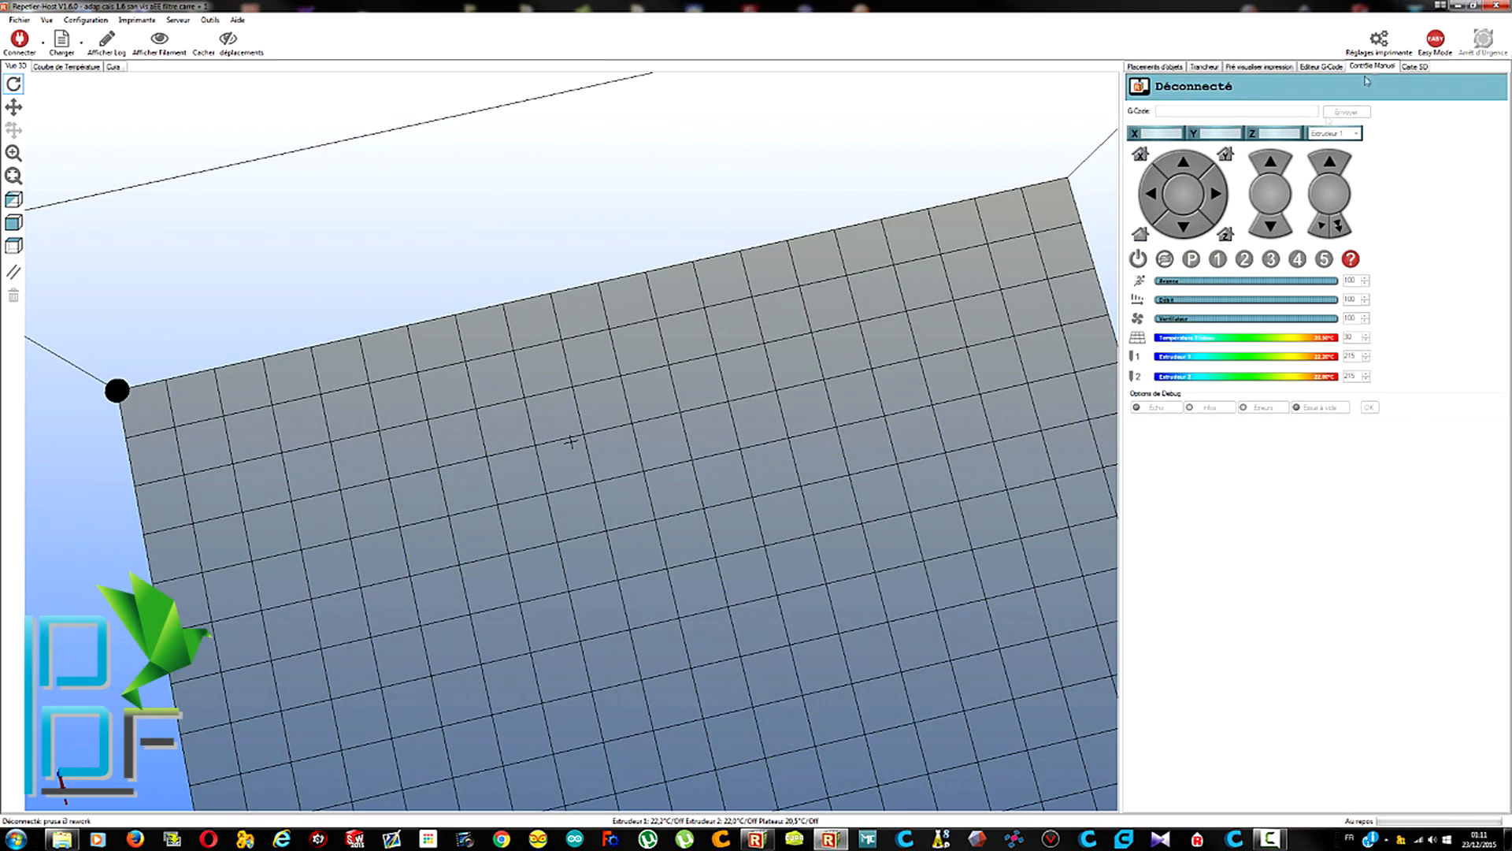
scroll(770, 562, "down", 10)
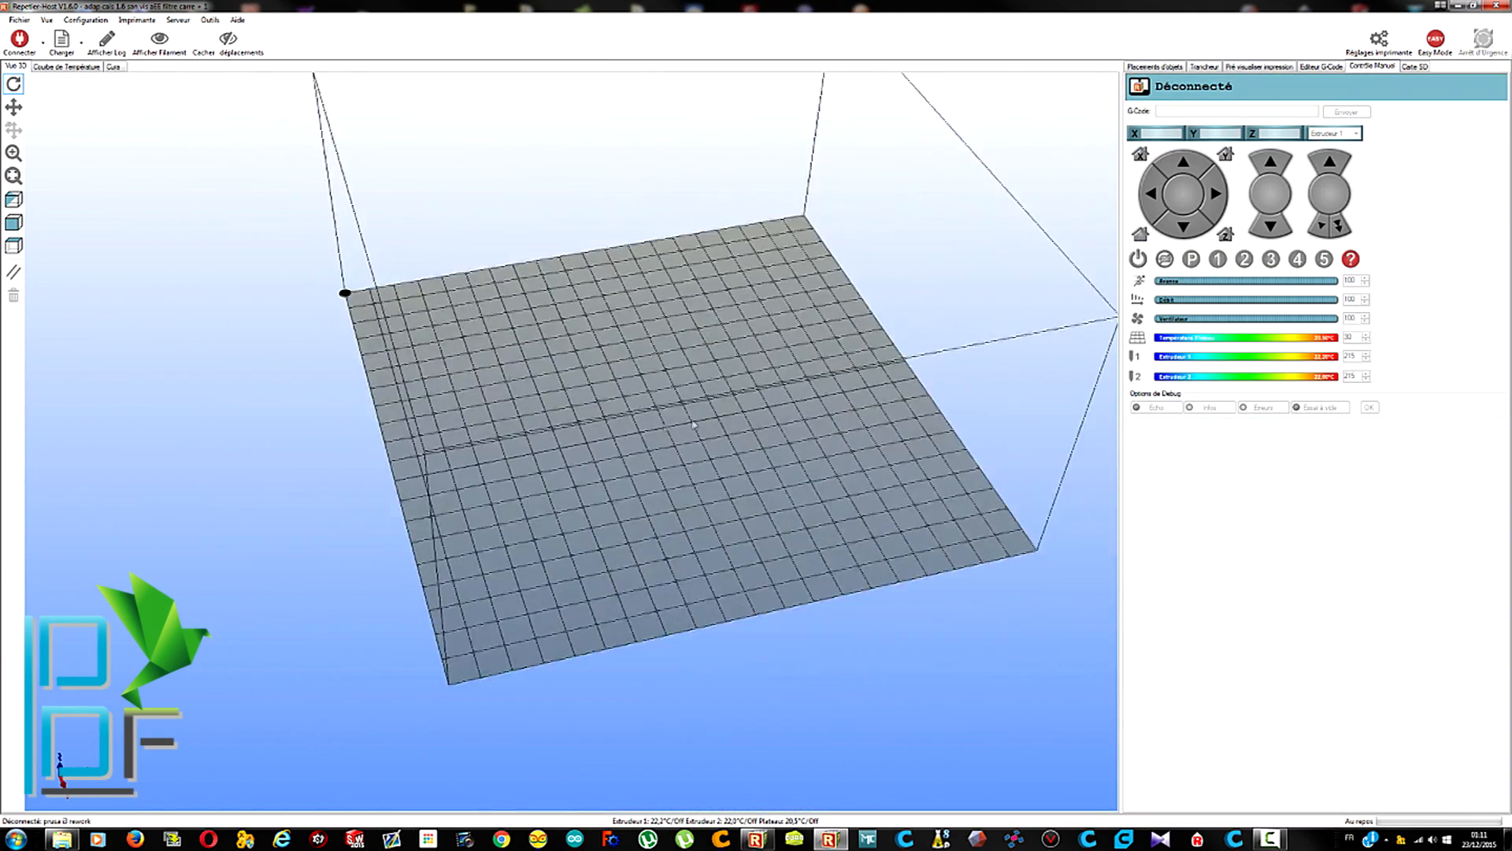
left_click_drag(619, 524, 566, 555)
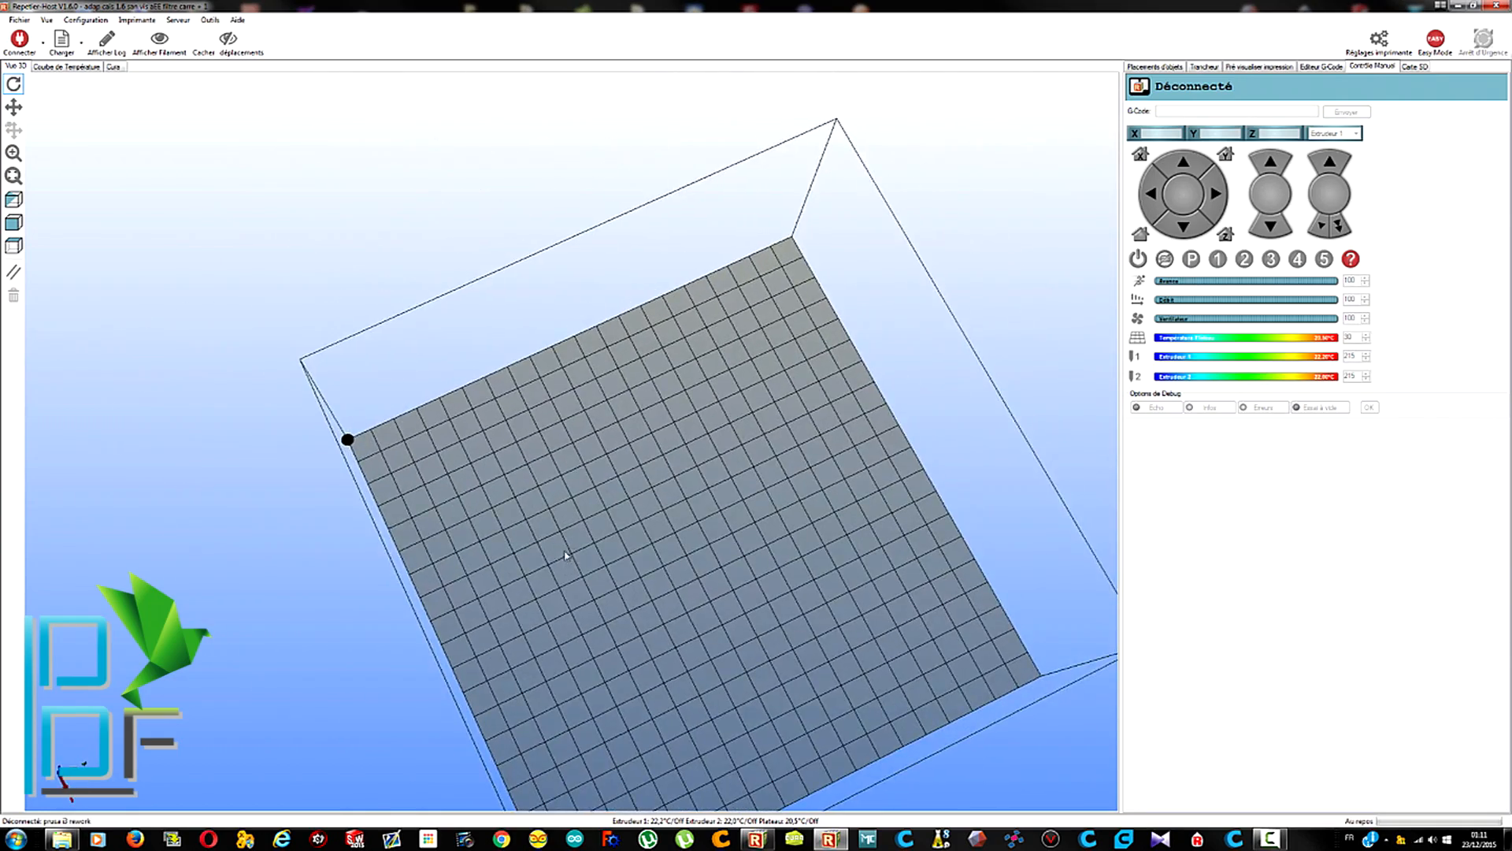
left_click_drag(628, 608, 705, 540)
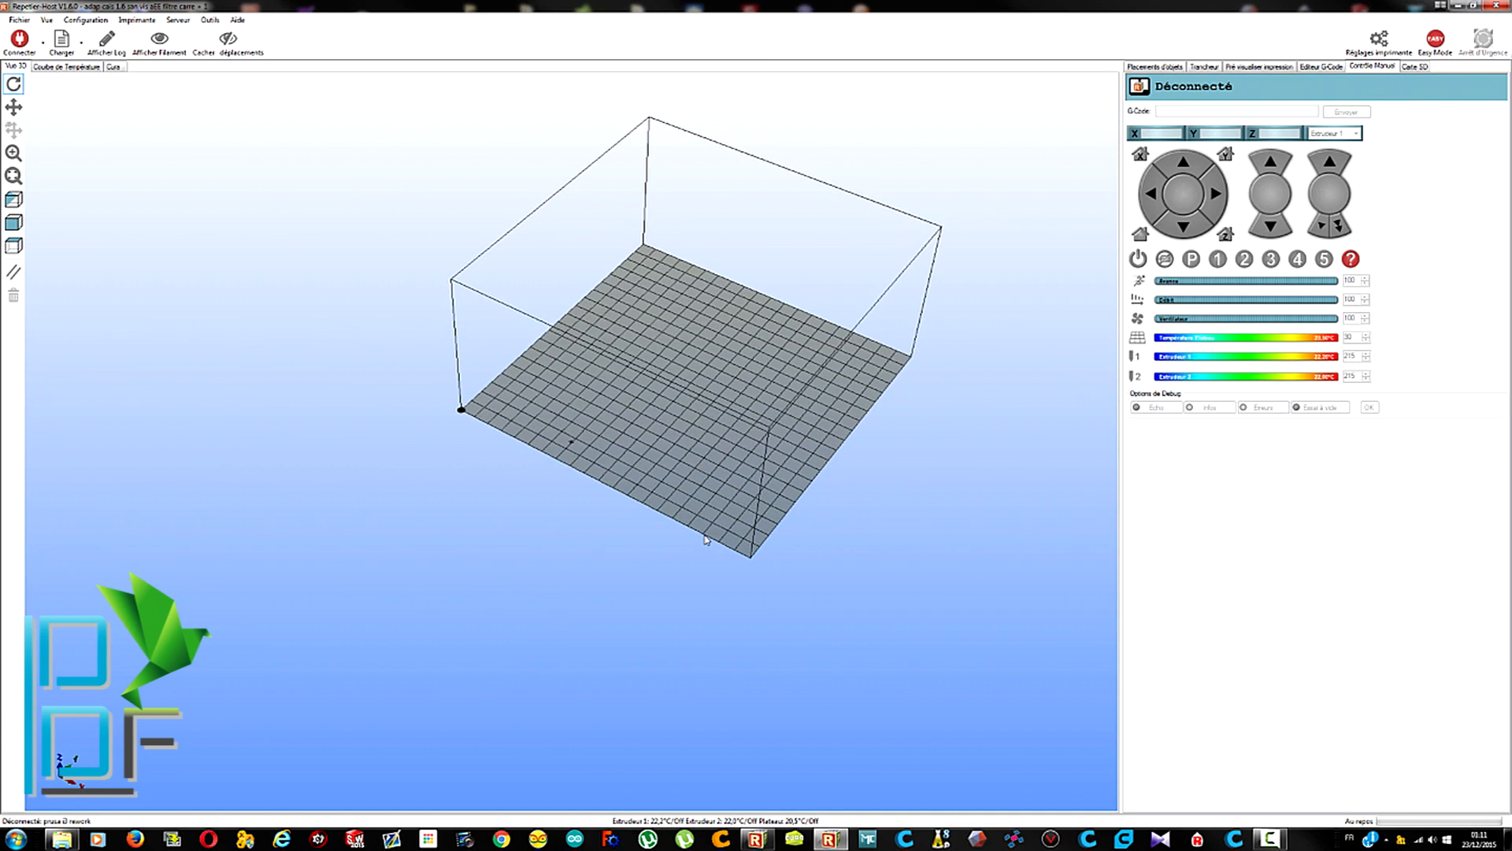
left_click_drag(739, 509, 438, 494)
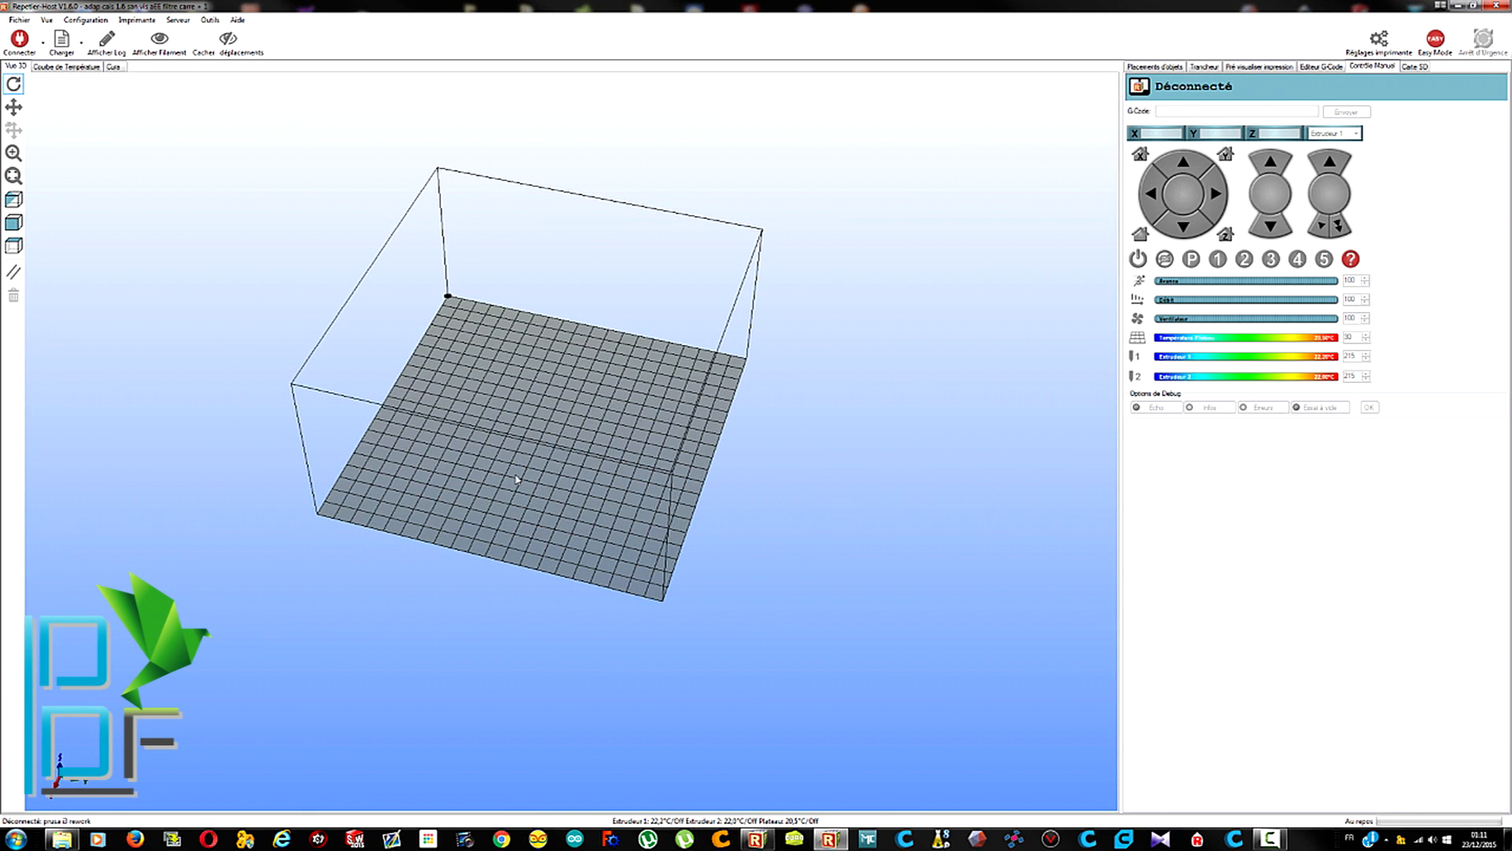